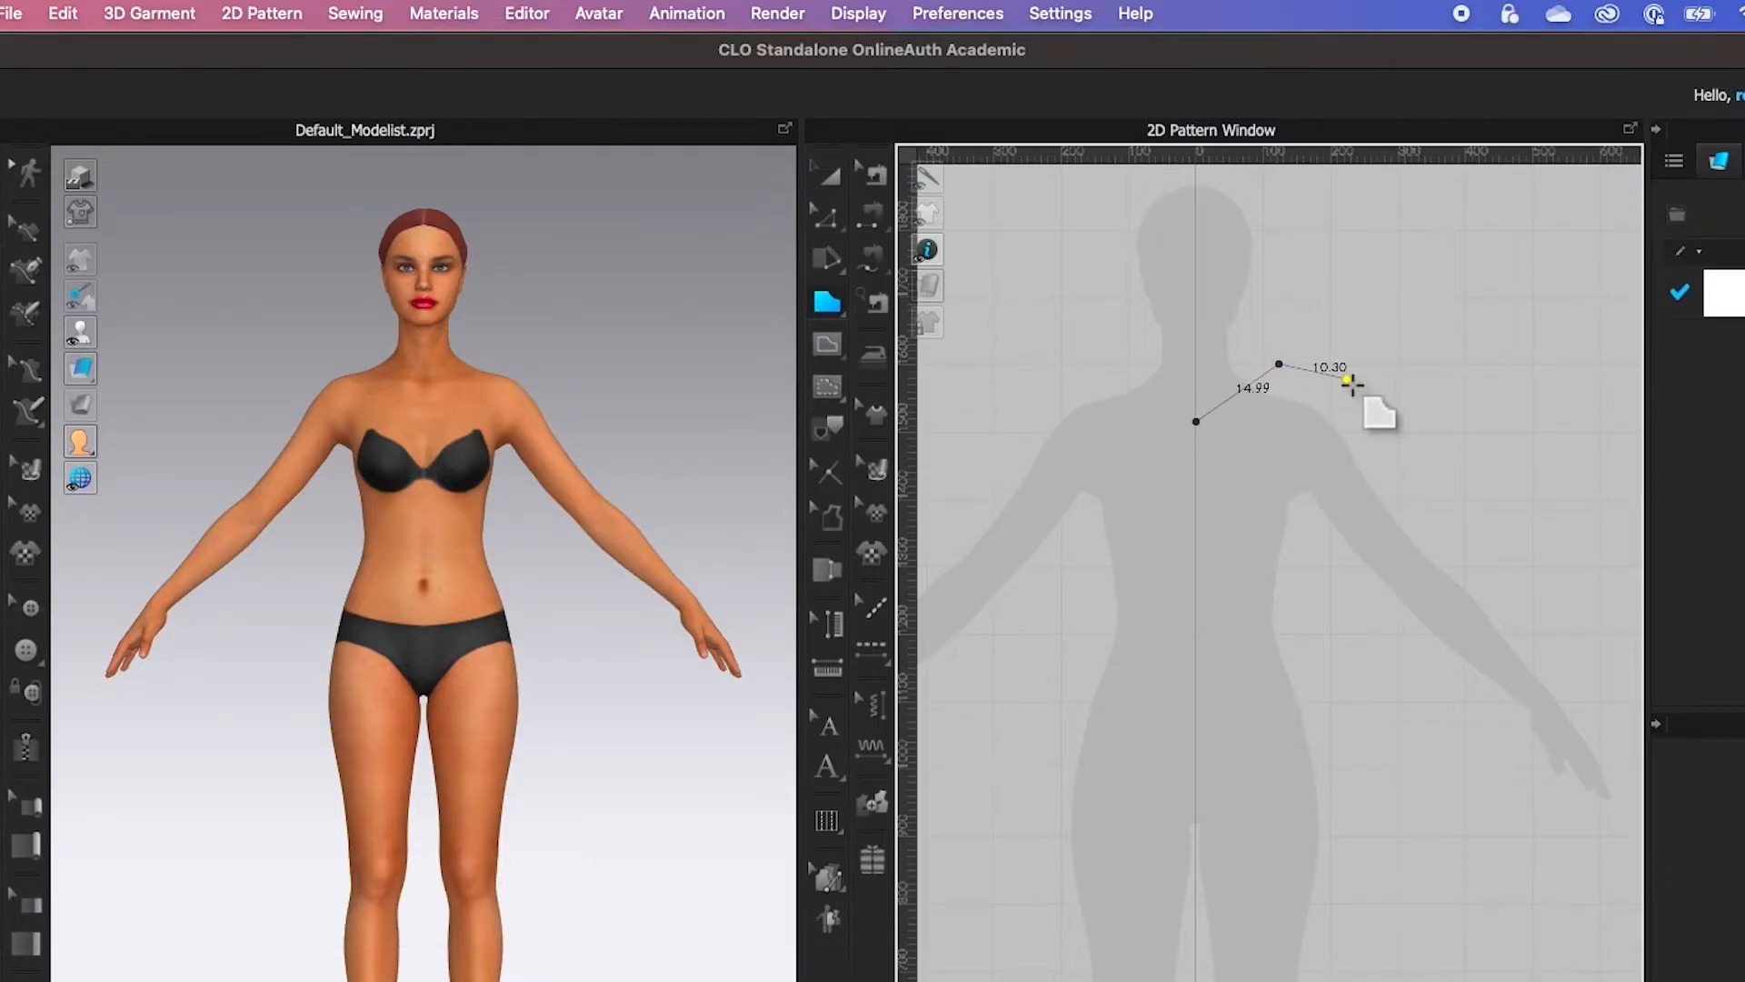
# - Complete the half-bodice polygon with a shoulder about 10.4 cm, armhole edge about 23.4 cm and vertical side about 54.9 cm, closing at the centre neckline
pyautogui.click(1348, 376)
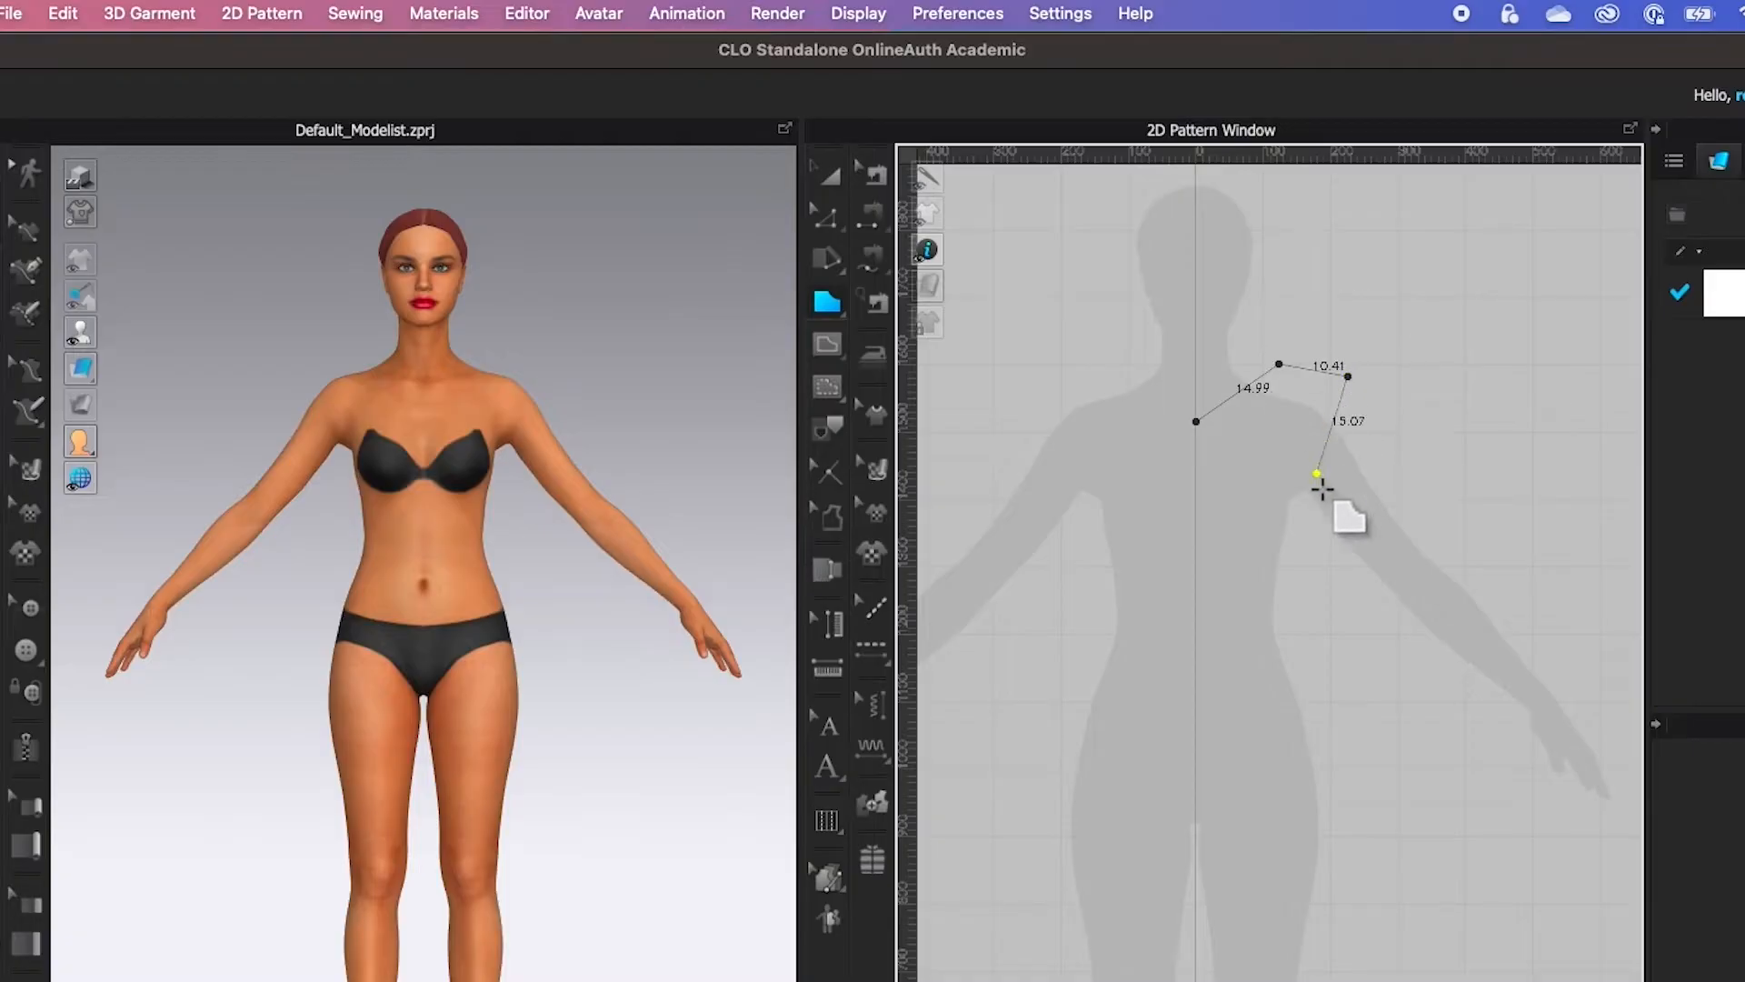
pyautogui.click(1329, 534)
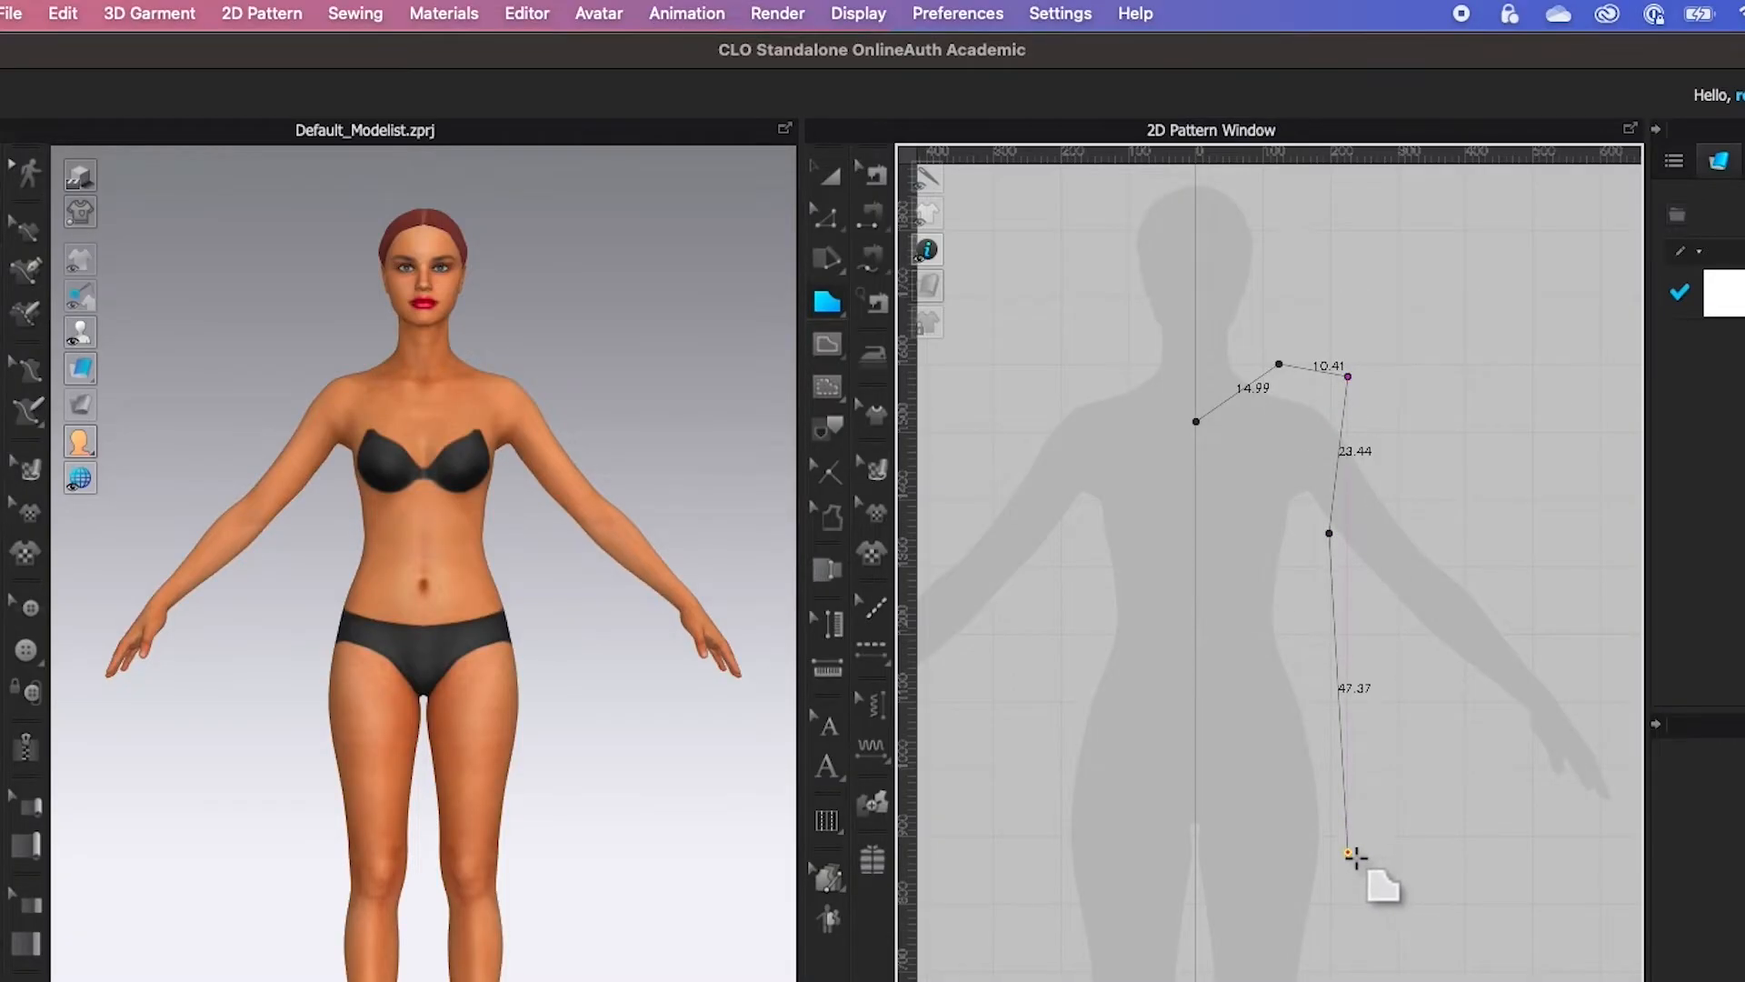
pyautogui.keyDown('shift'); pyautogui.click(1333, 904); pyautogui.keyUp('shift')
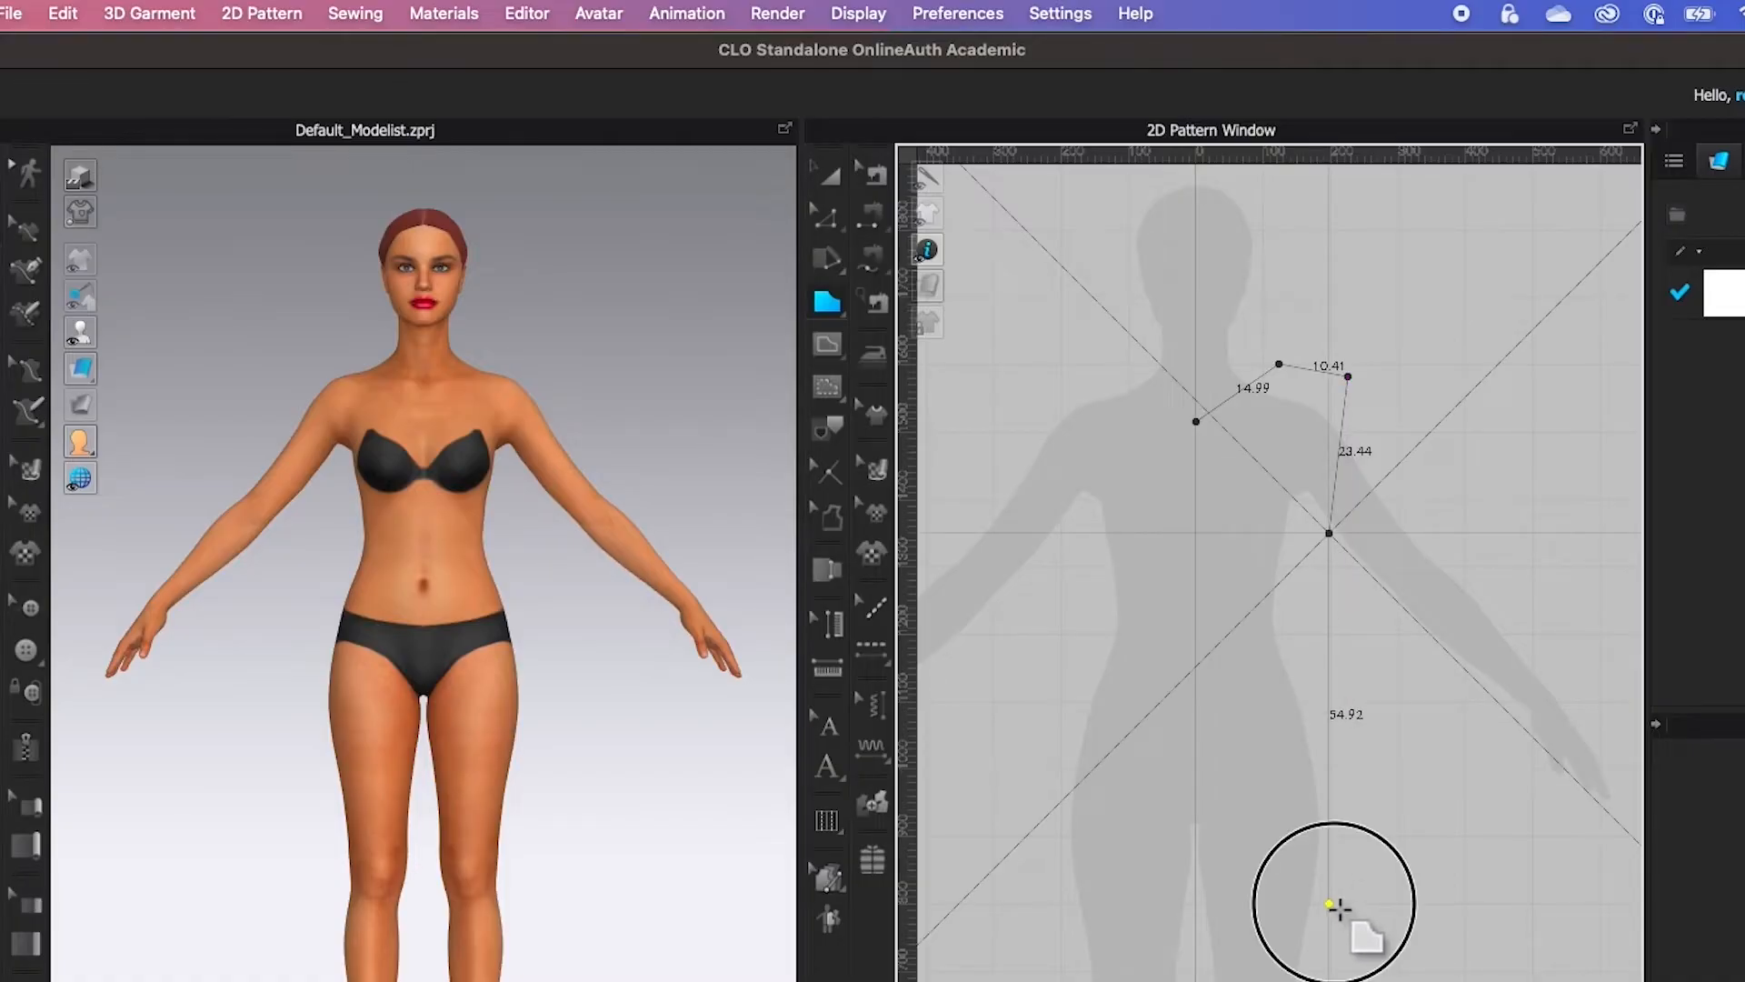
pyautogui.click(1197, 904)
pyautogui.click(1197, 422)
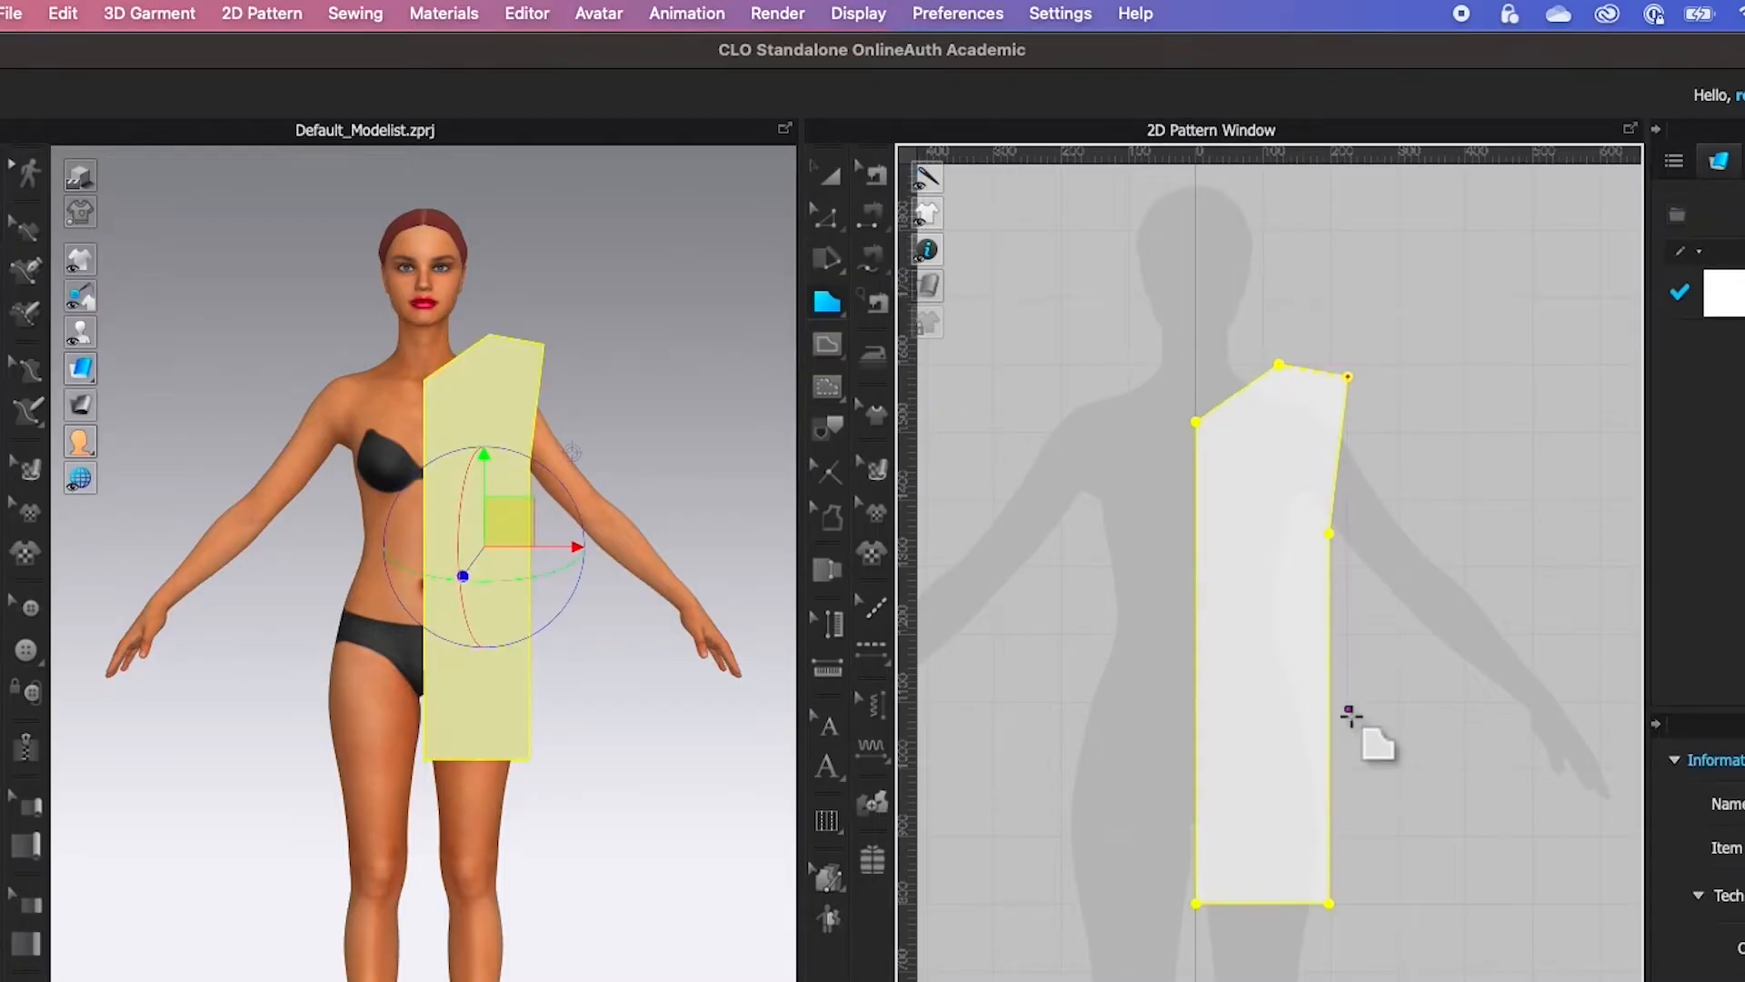
# - Widen the half-bodice by moving its side seam outward to a hem width of about 24 cm
pyautogui.press('z')
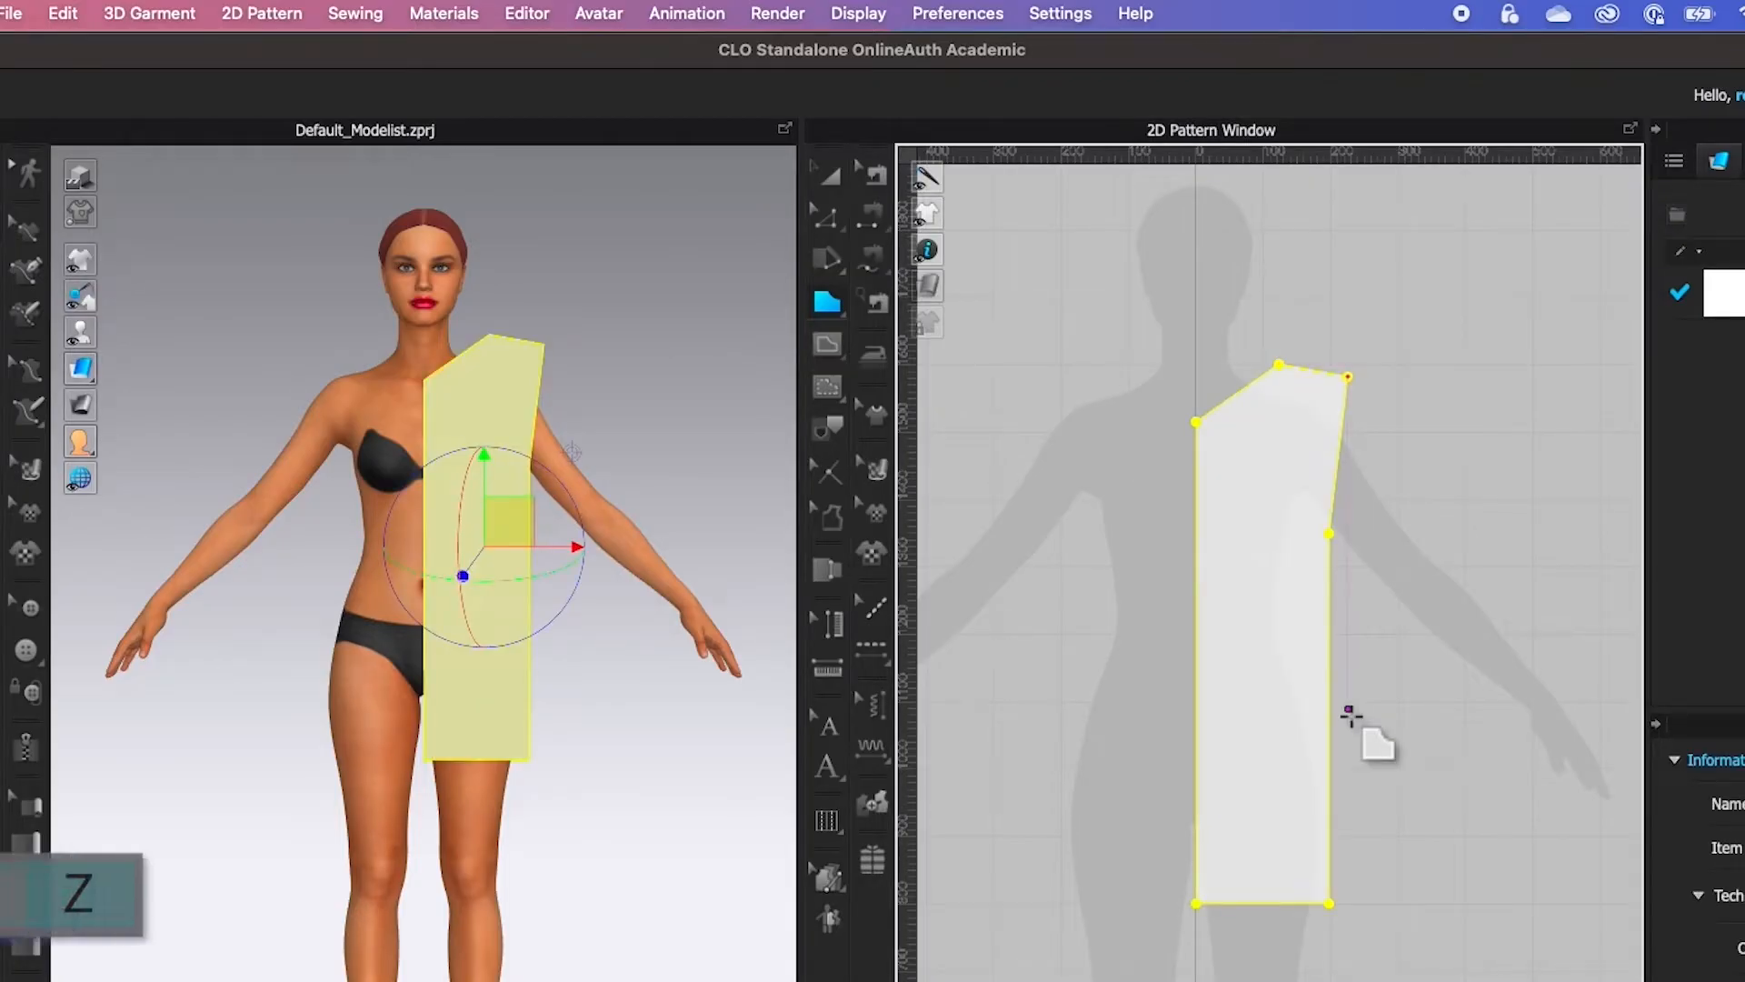
pyautogui.click(836, 225)
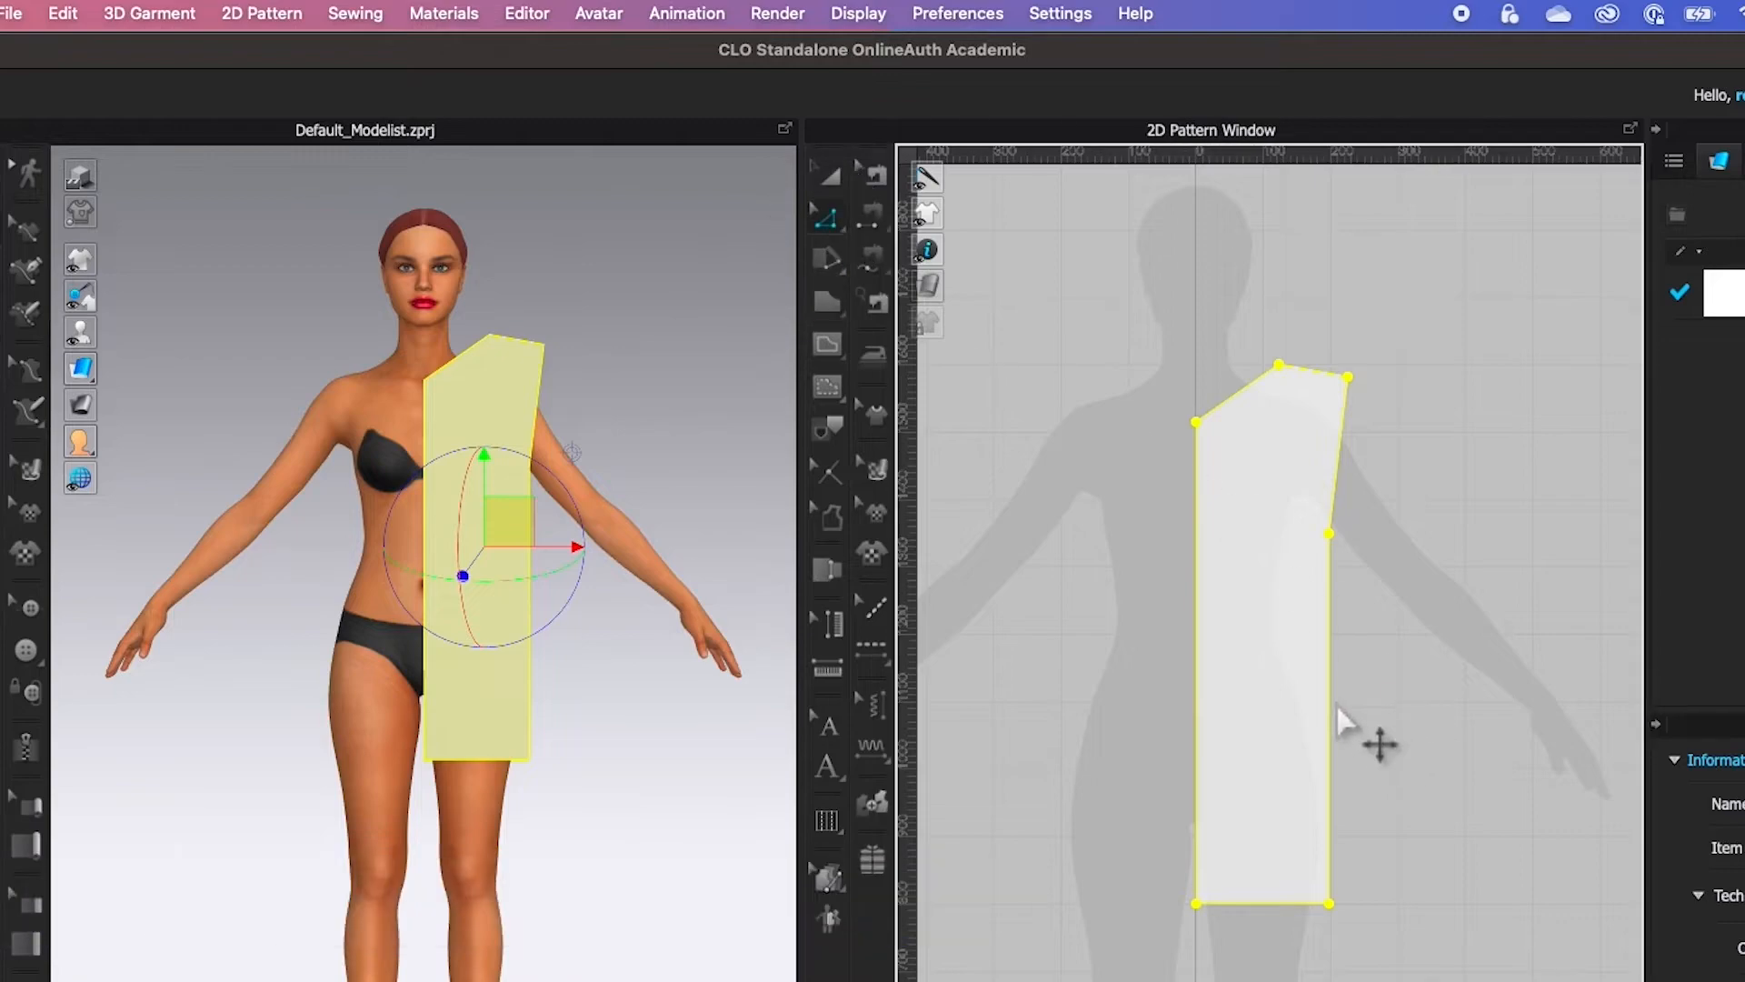
pyautogui.moveTo(1330, 715); pyautogui.dragTo(1354, 721)
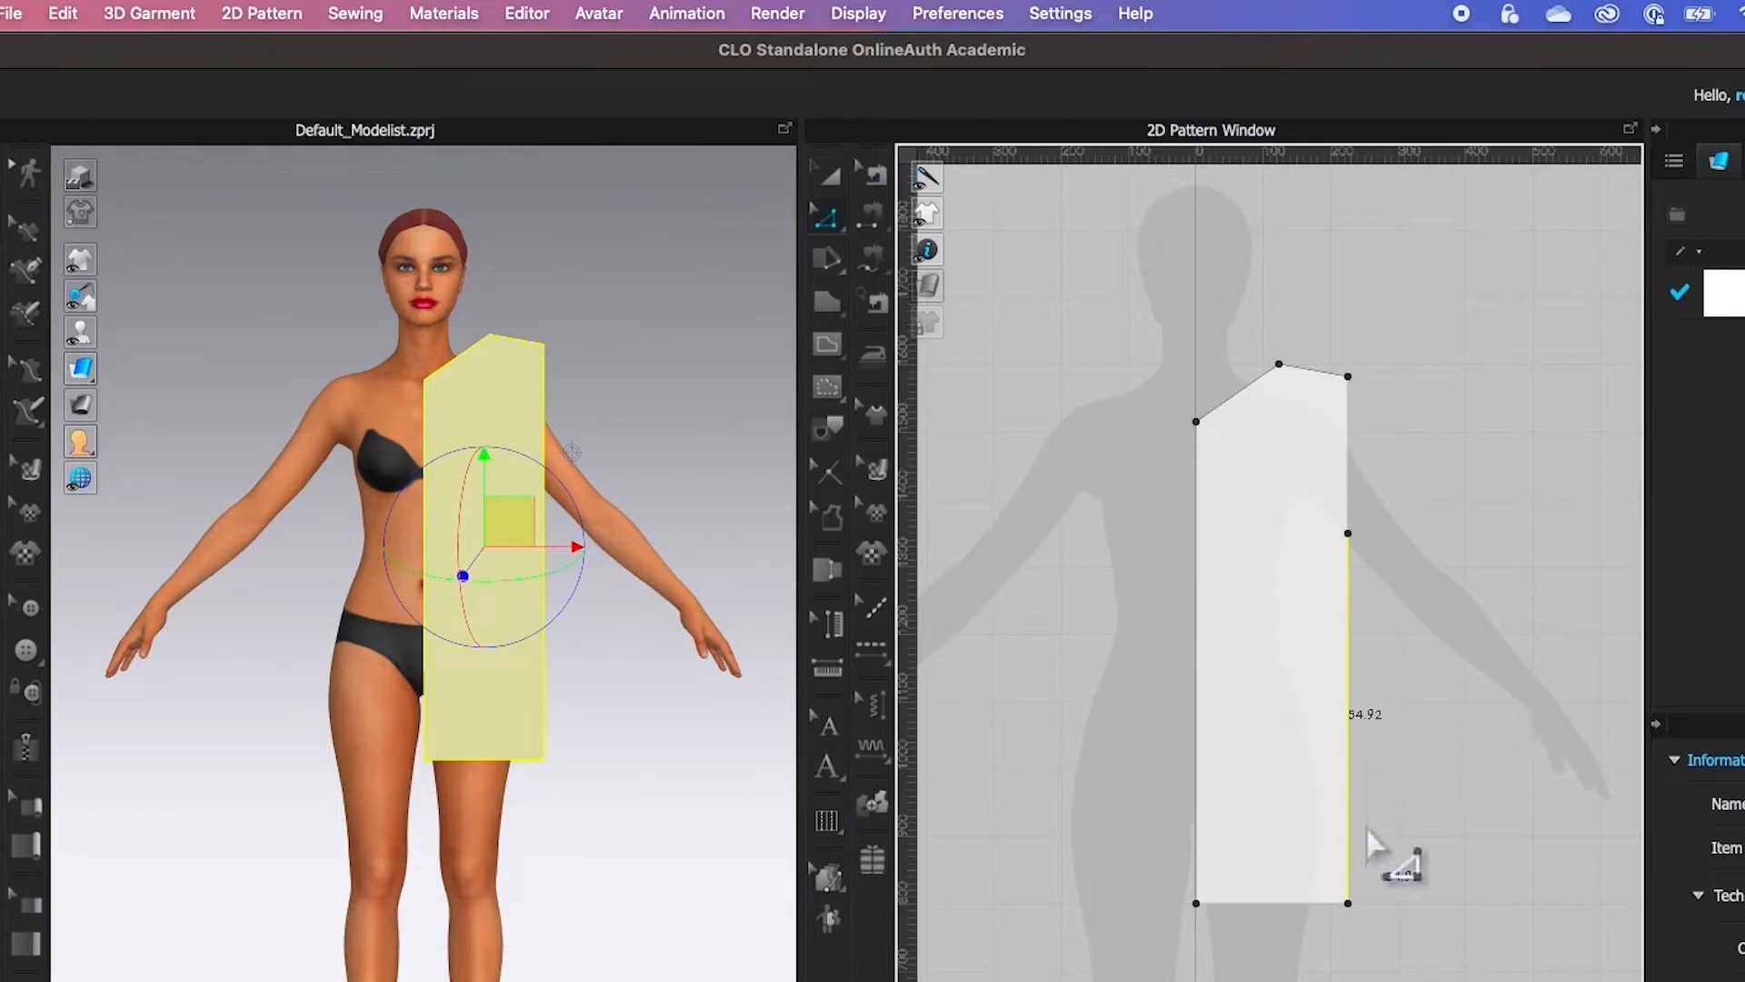
pyautogui.moveTo(1353, 716); pyautogui.dragTo(1359, 713)
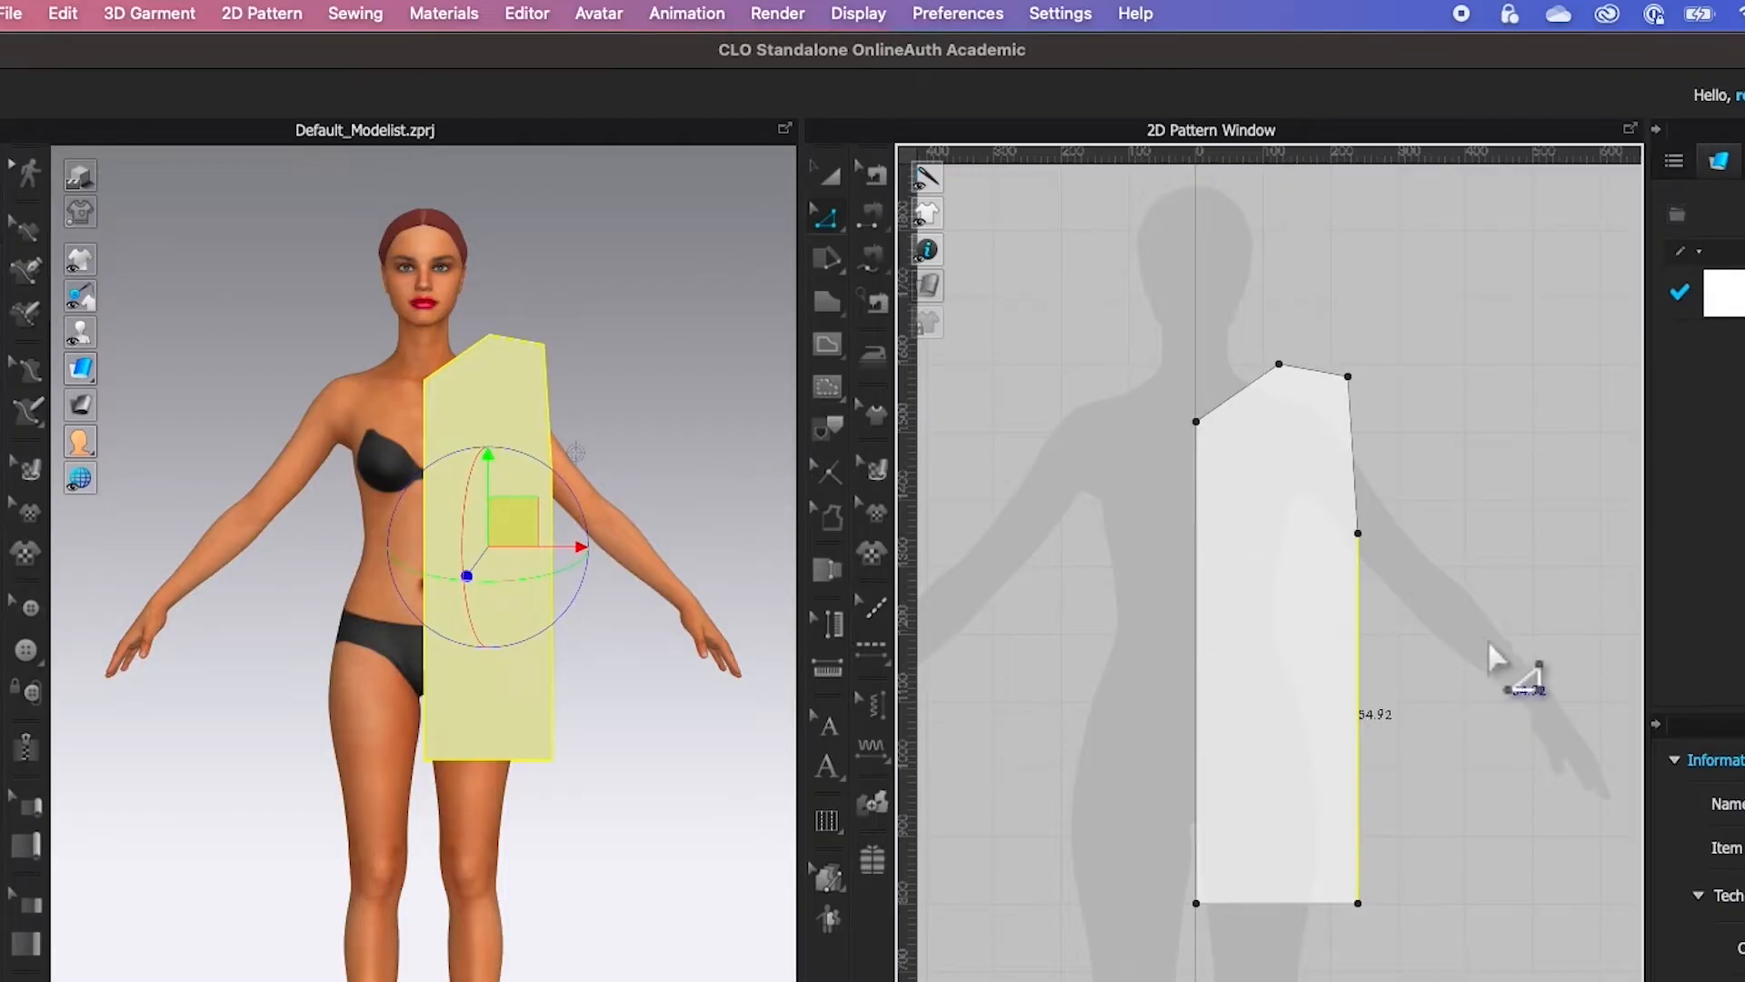
# - Curve the armhole edge inward with Edit Curvature to a length of about 24.9 cm
pyautogui.click(826, 218)
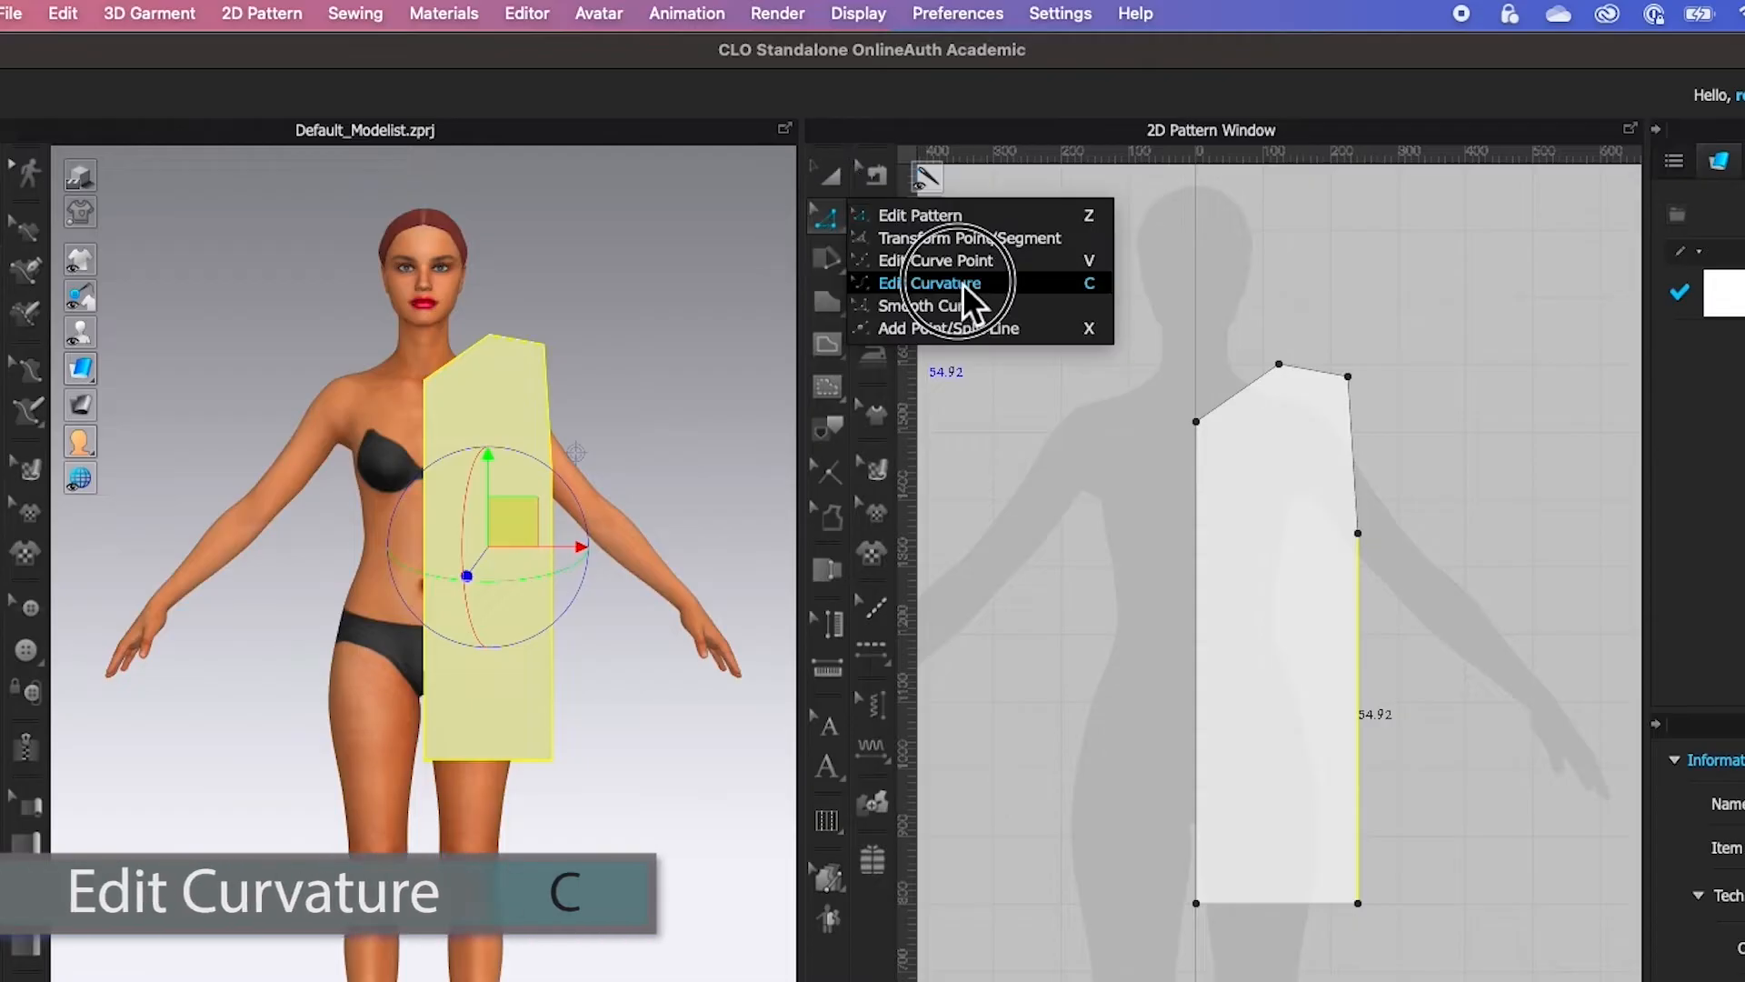
pyautogui.click(962, 284)
pyautogui.moveTo(1360, 498); pyautogui.dragTo(1335, 514)
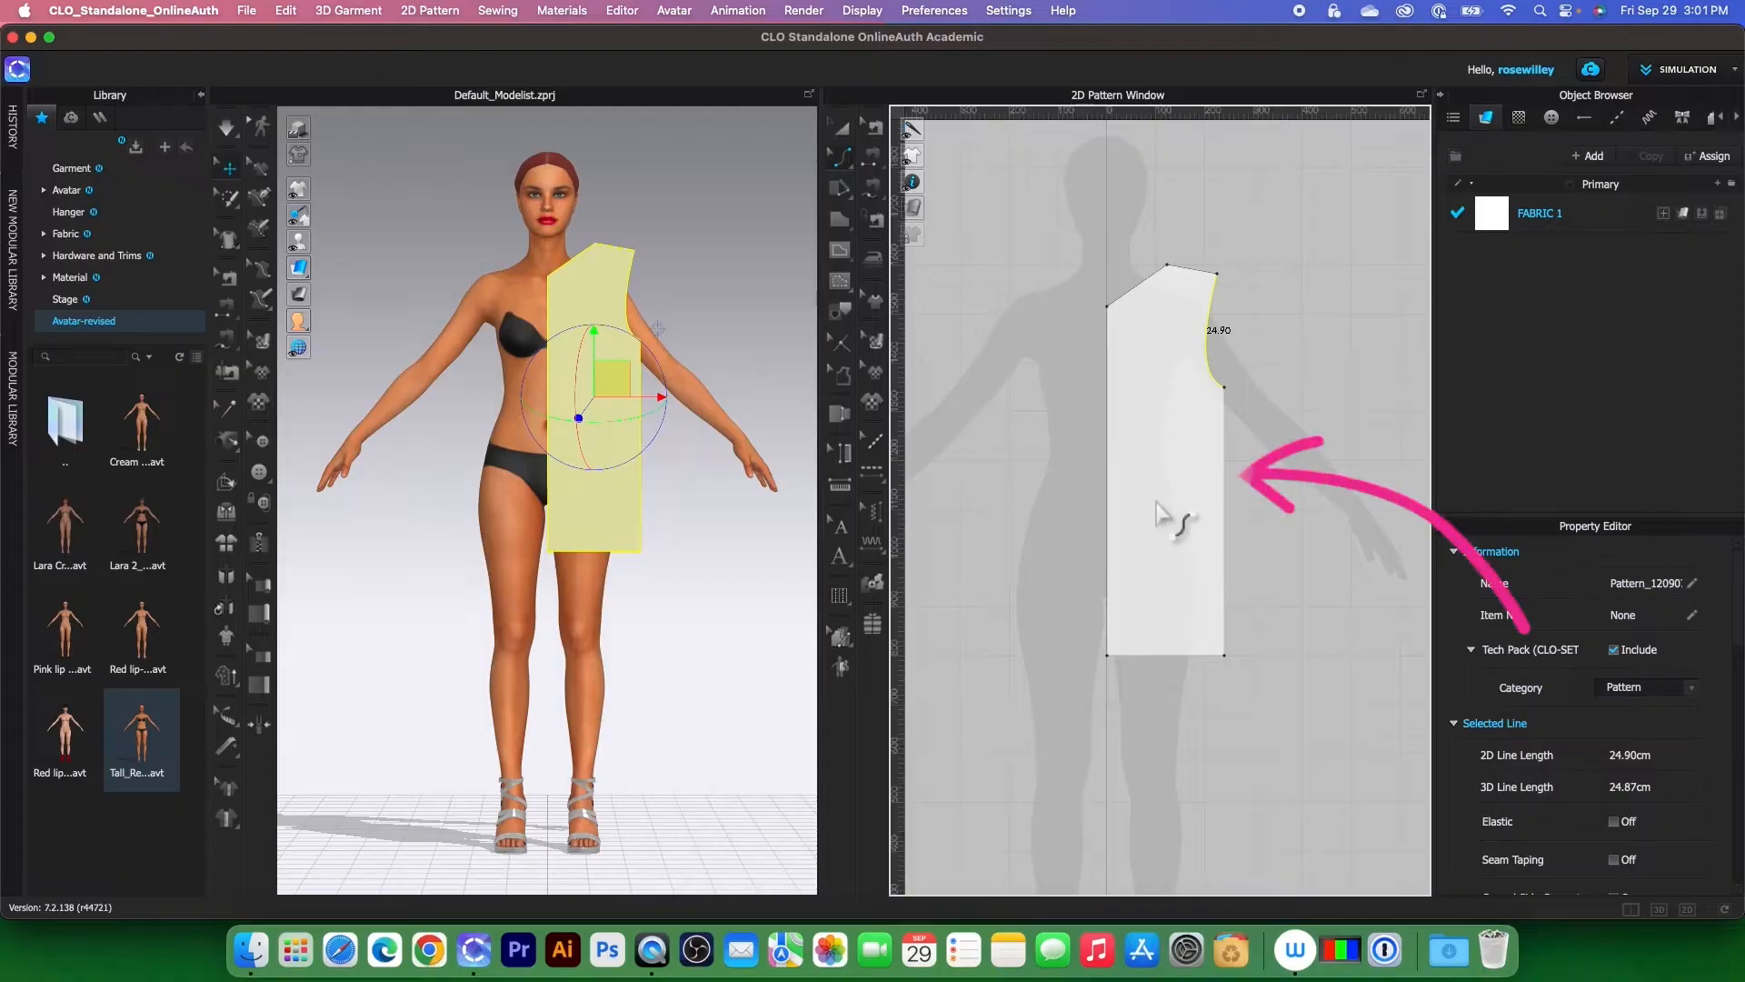
# - Duplicate the half-bodice piece and place the copy beside the avatar silhouette, clear of the original
pyautogui.scroll(-3, 1173, 513)
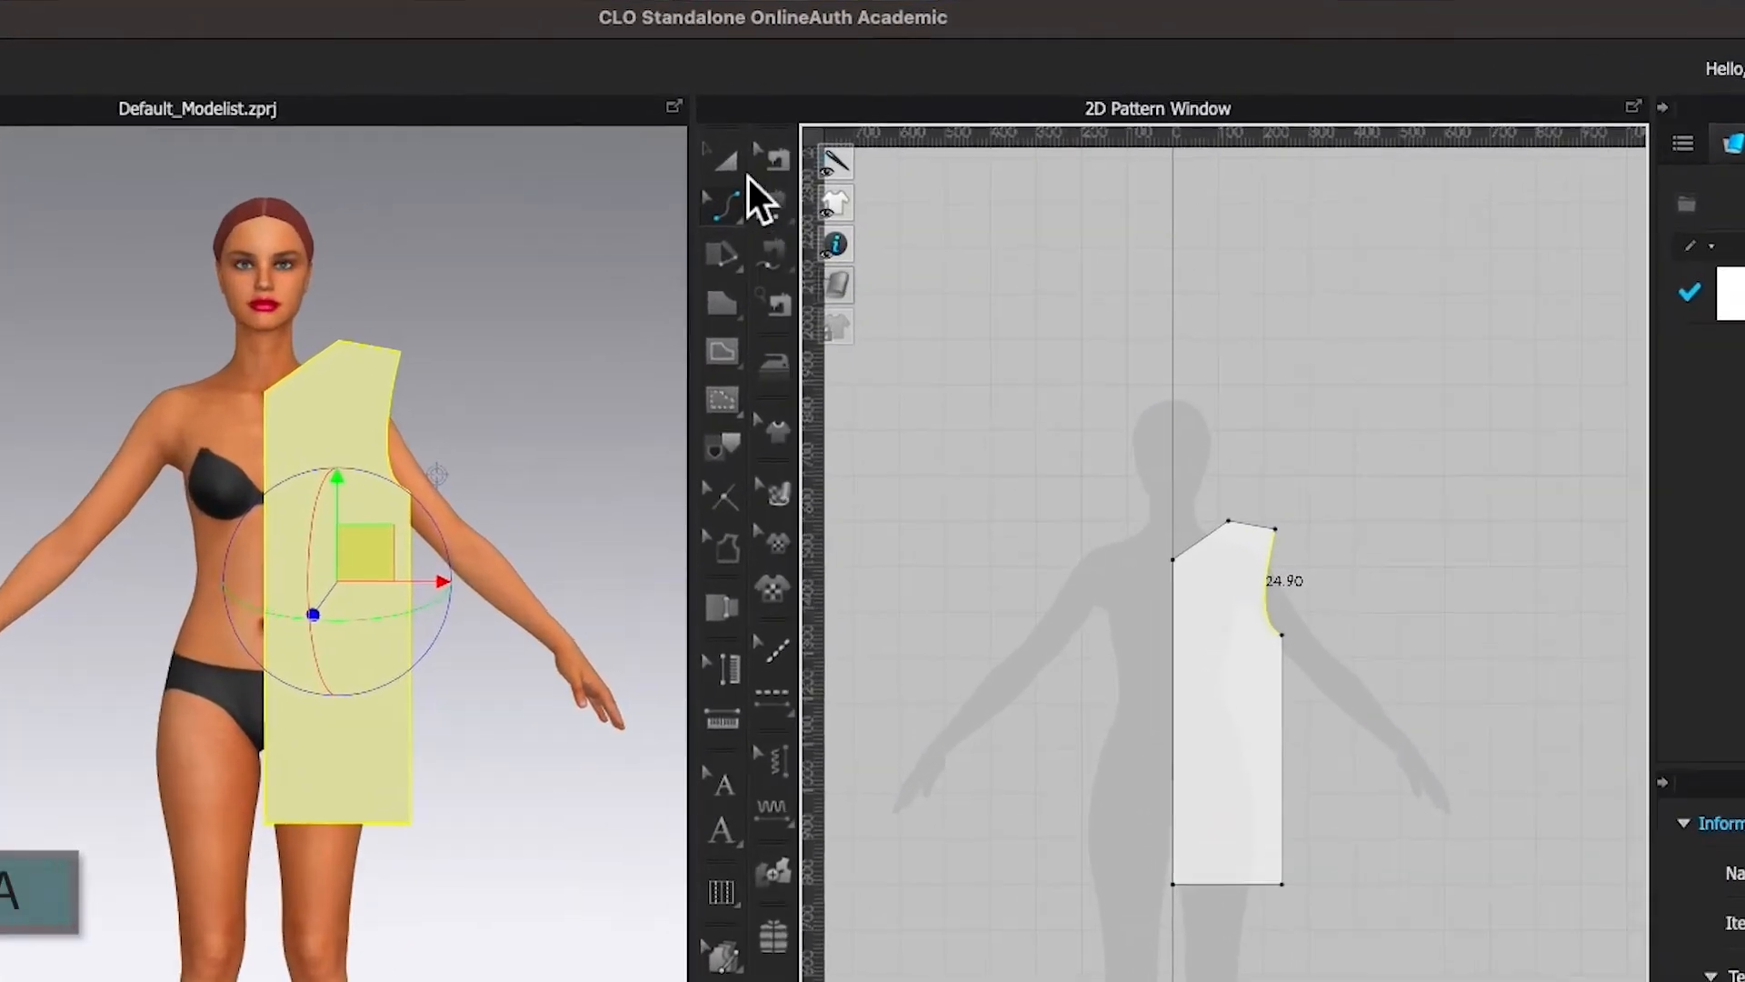
pyautogui.click(847, 129)
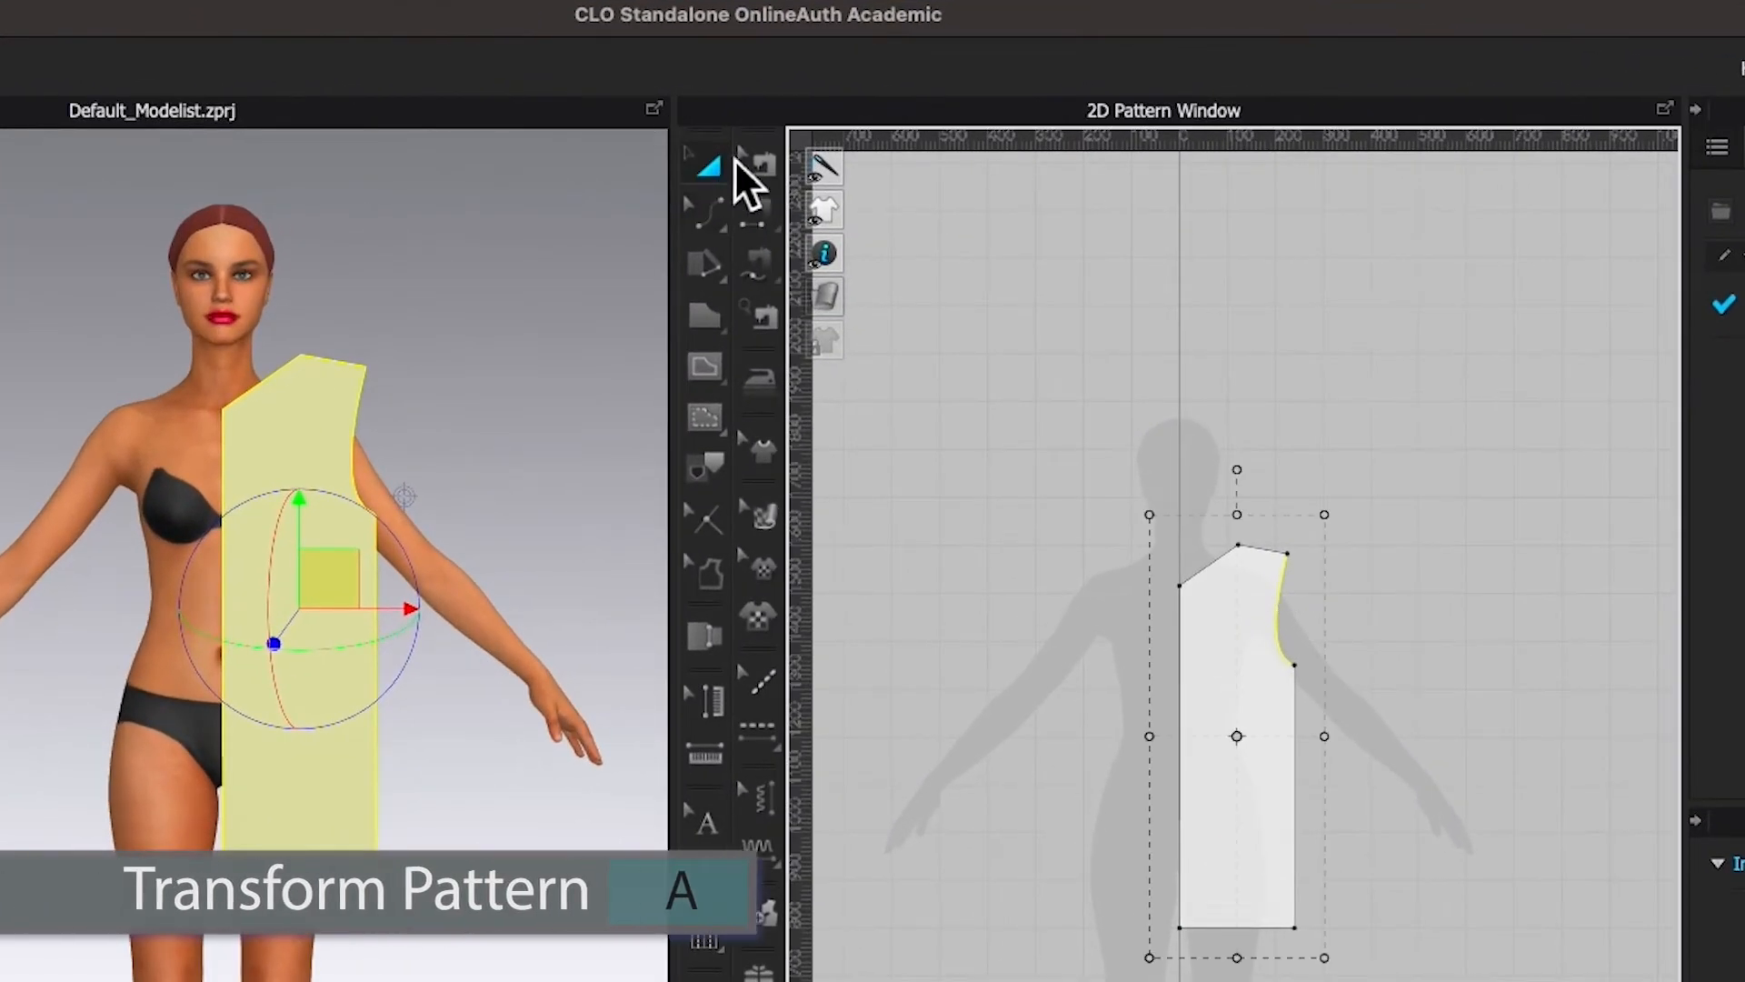
pyautogui.click(1274, 732)
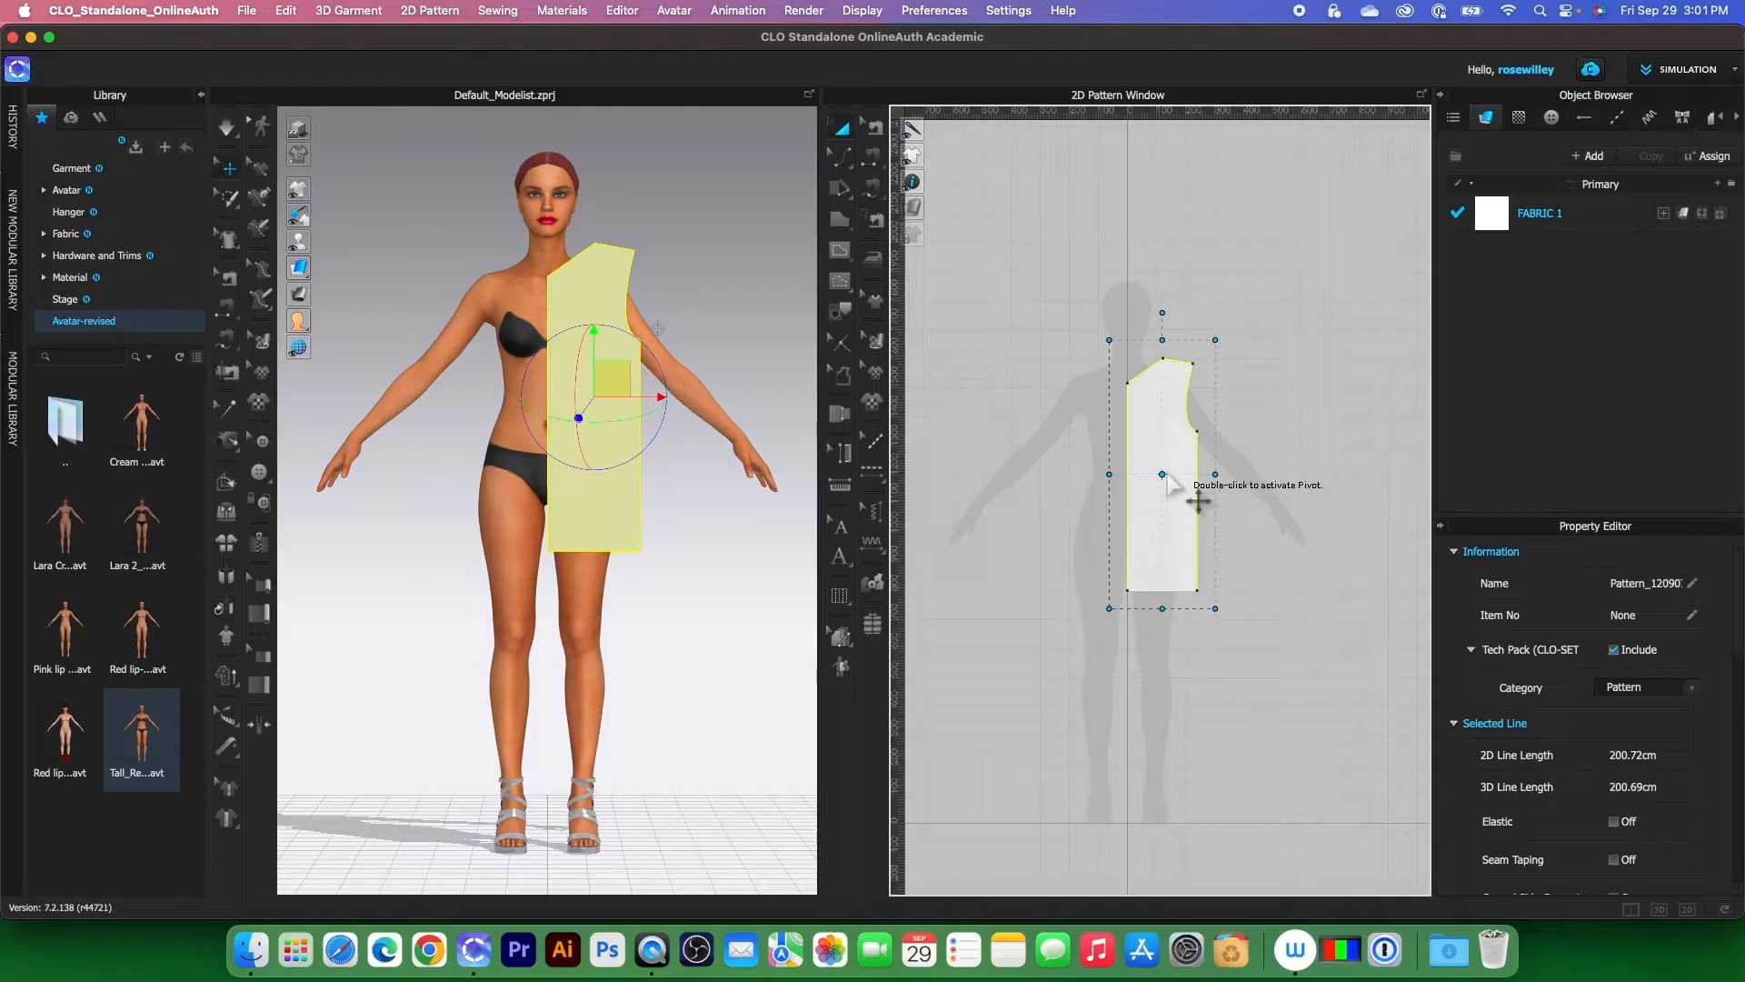
pyautogui.press('super+c')
pyautogui.press('super+v')
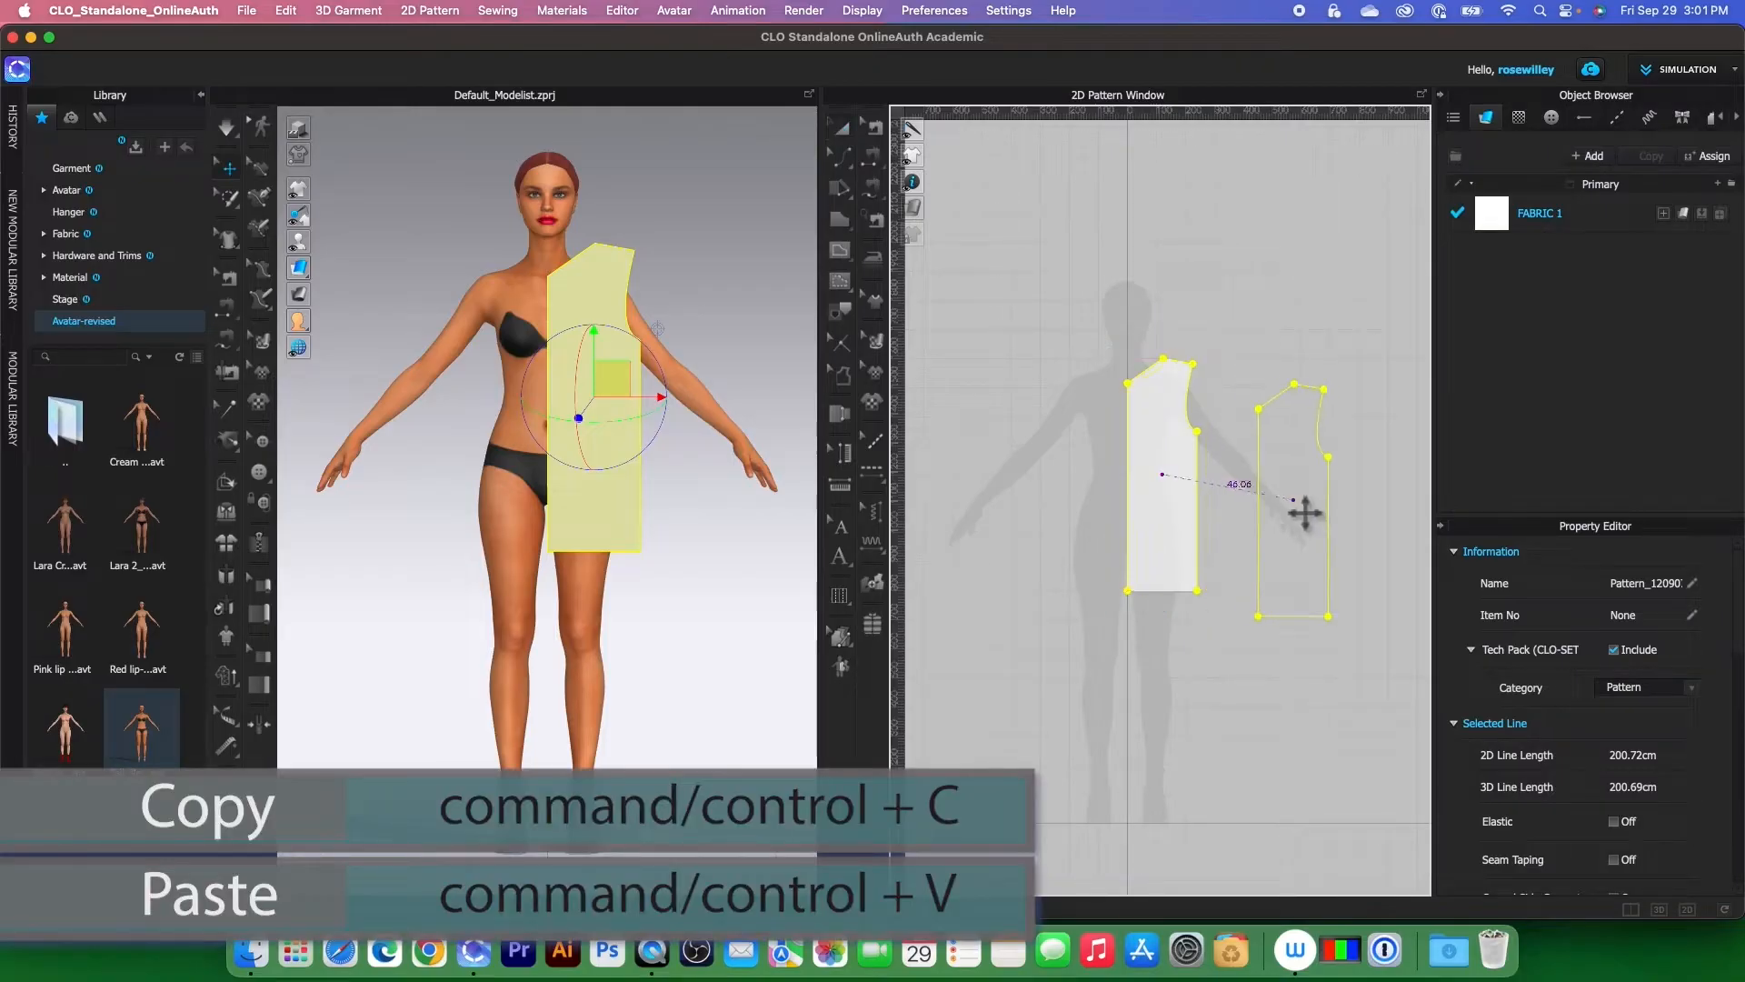
pyautogui.click(1352, 479)
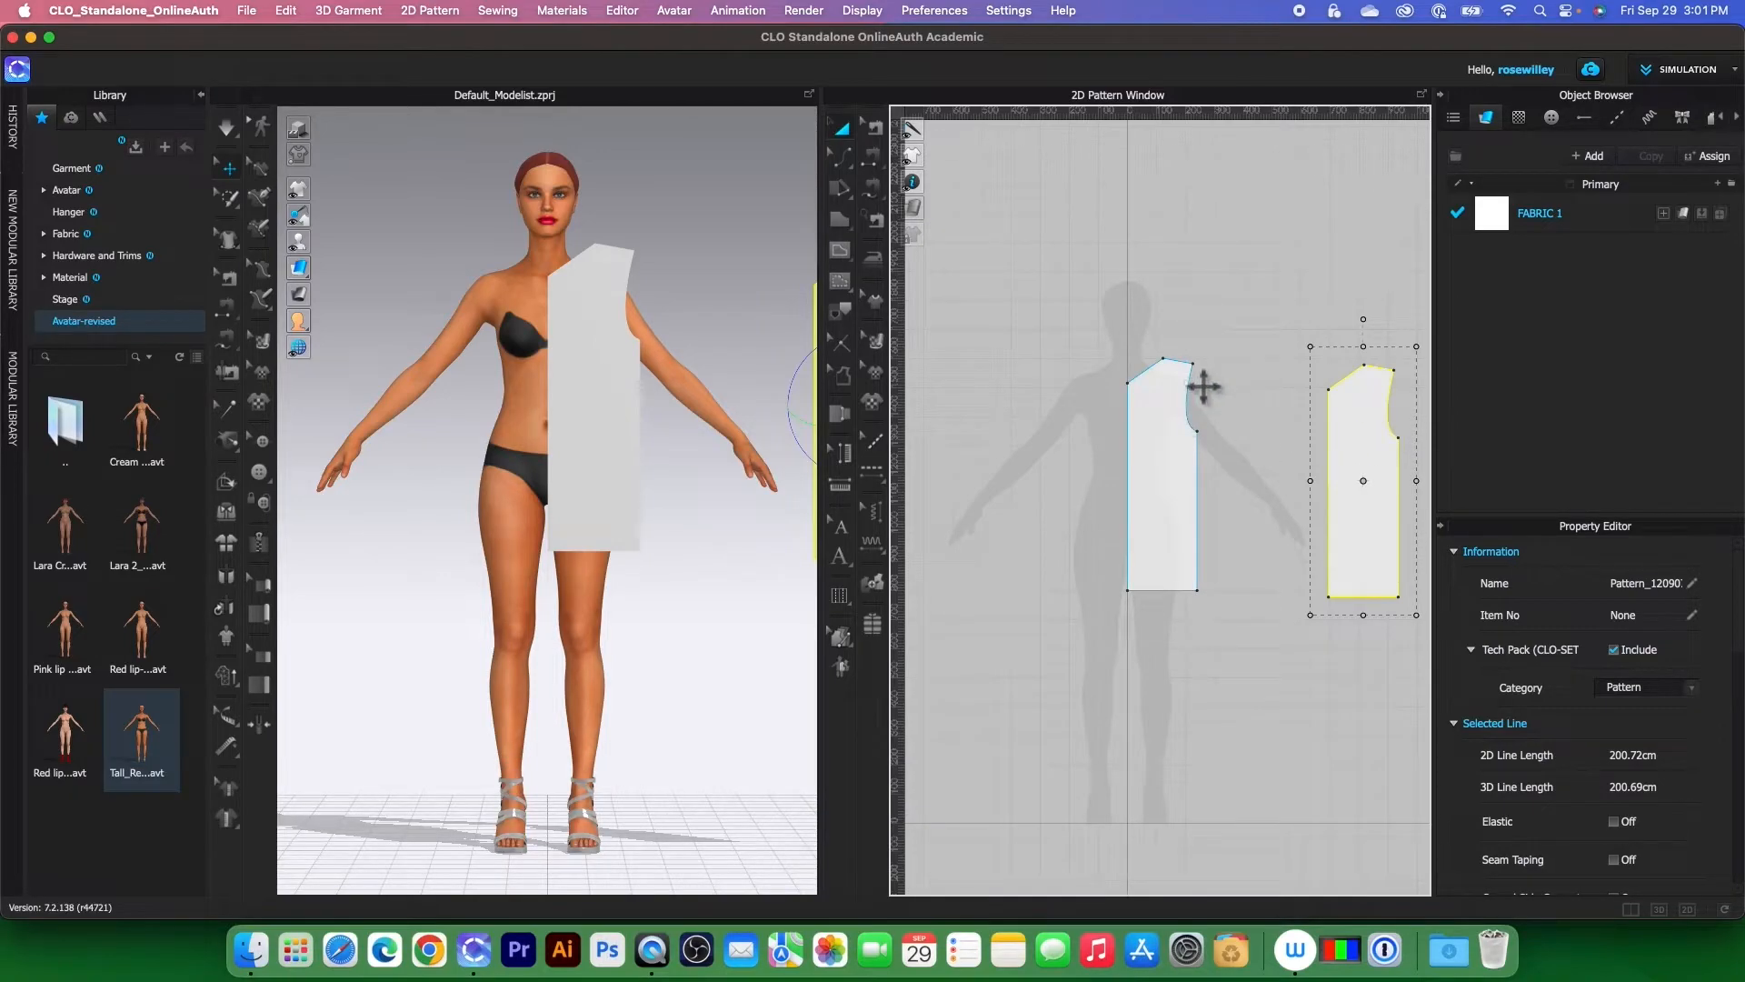
# - Offset the original piece's shoulder line as a pattern outline, using Retract with a distance of 1.00 cm
pyautogui.scroll(5, 1197, 389)
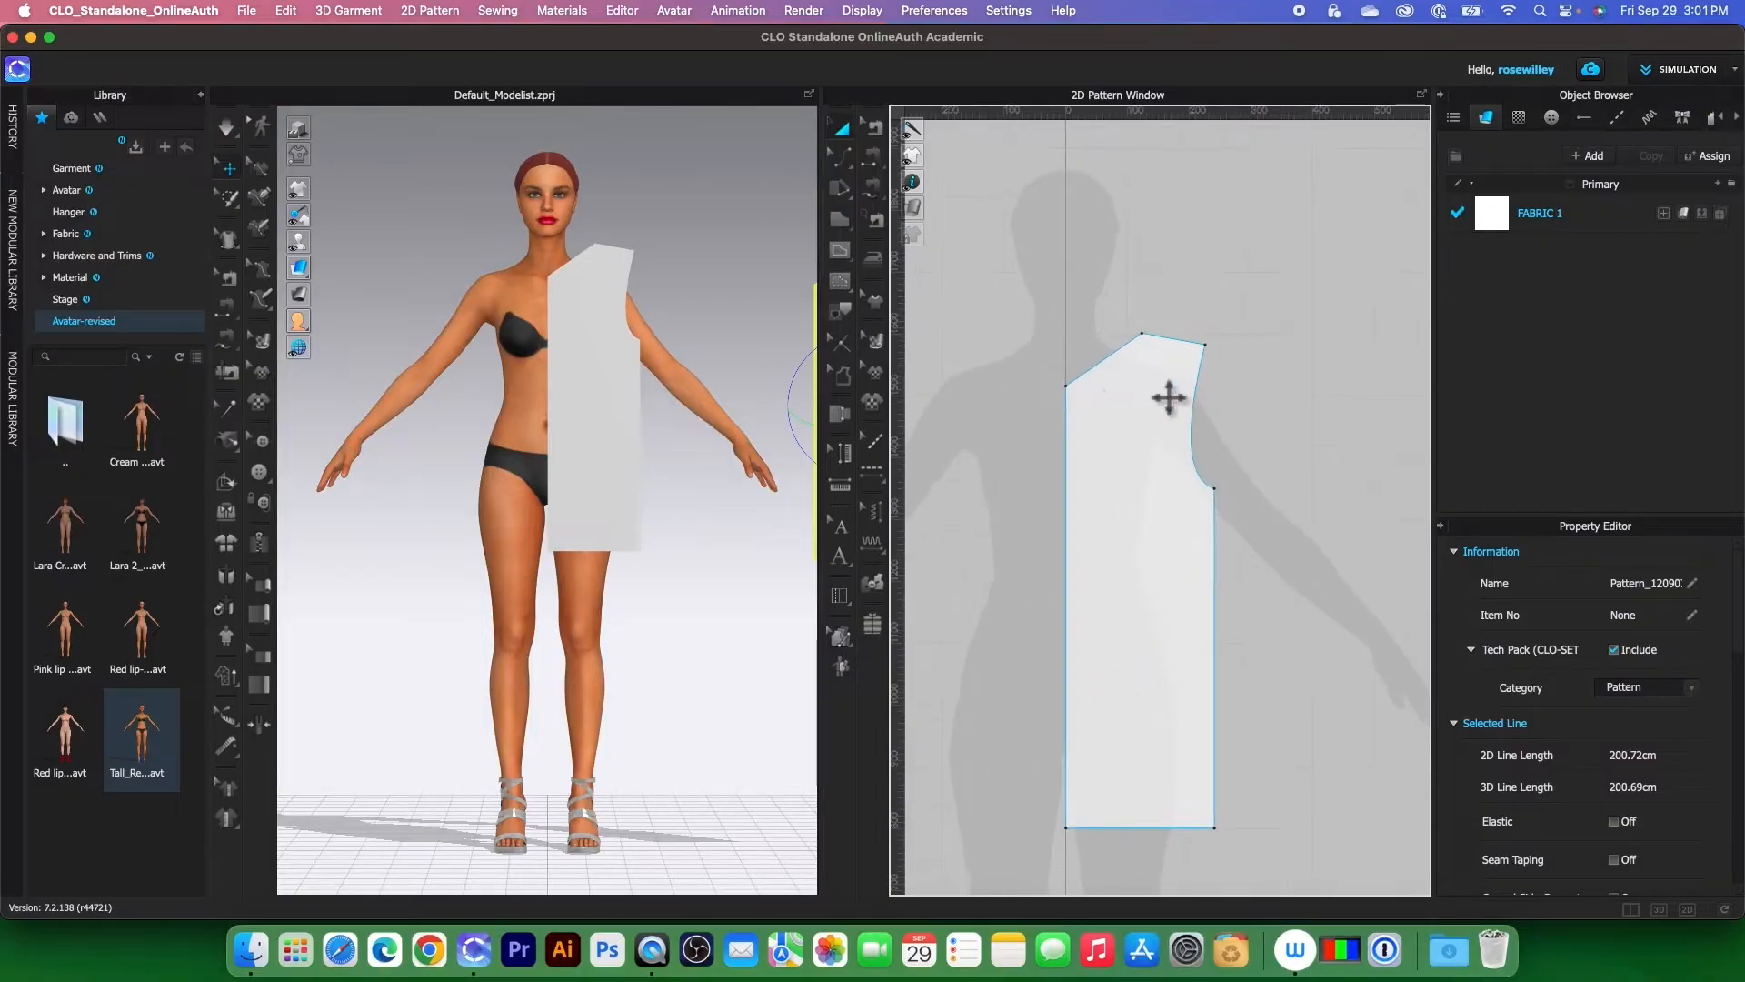
pyautogui.click(833, 157)
pyautogui.click(935, 176)
pyautogui.click(1181, 343)
pyautogui.rightClick(1179, 348)
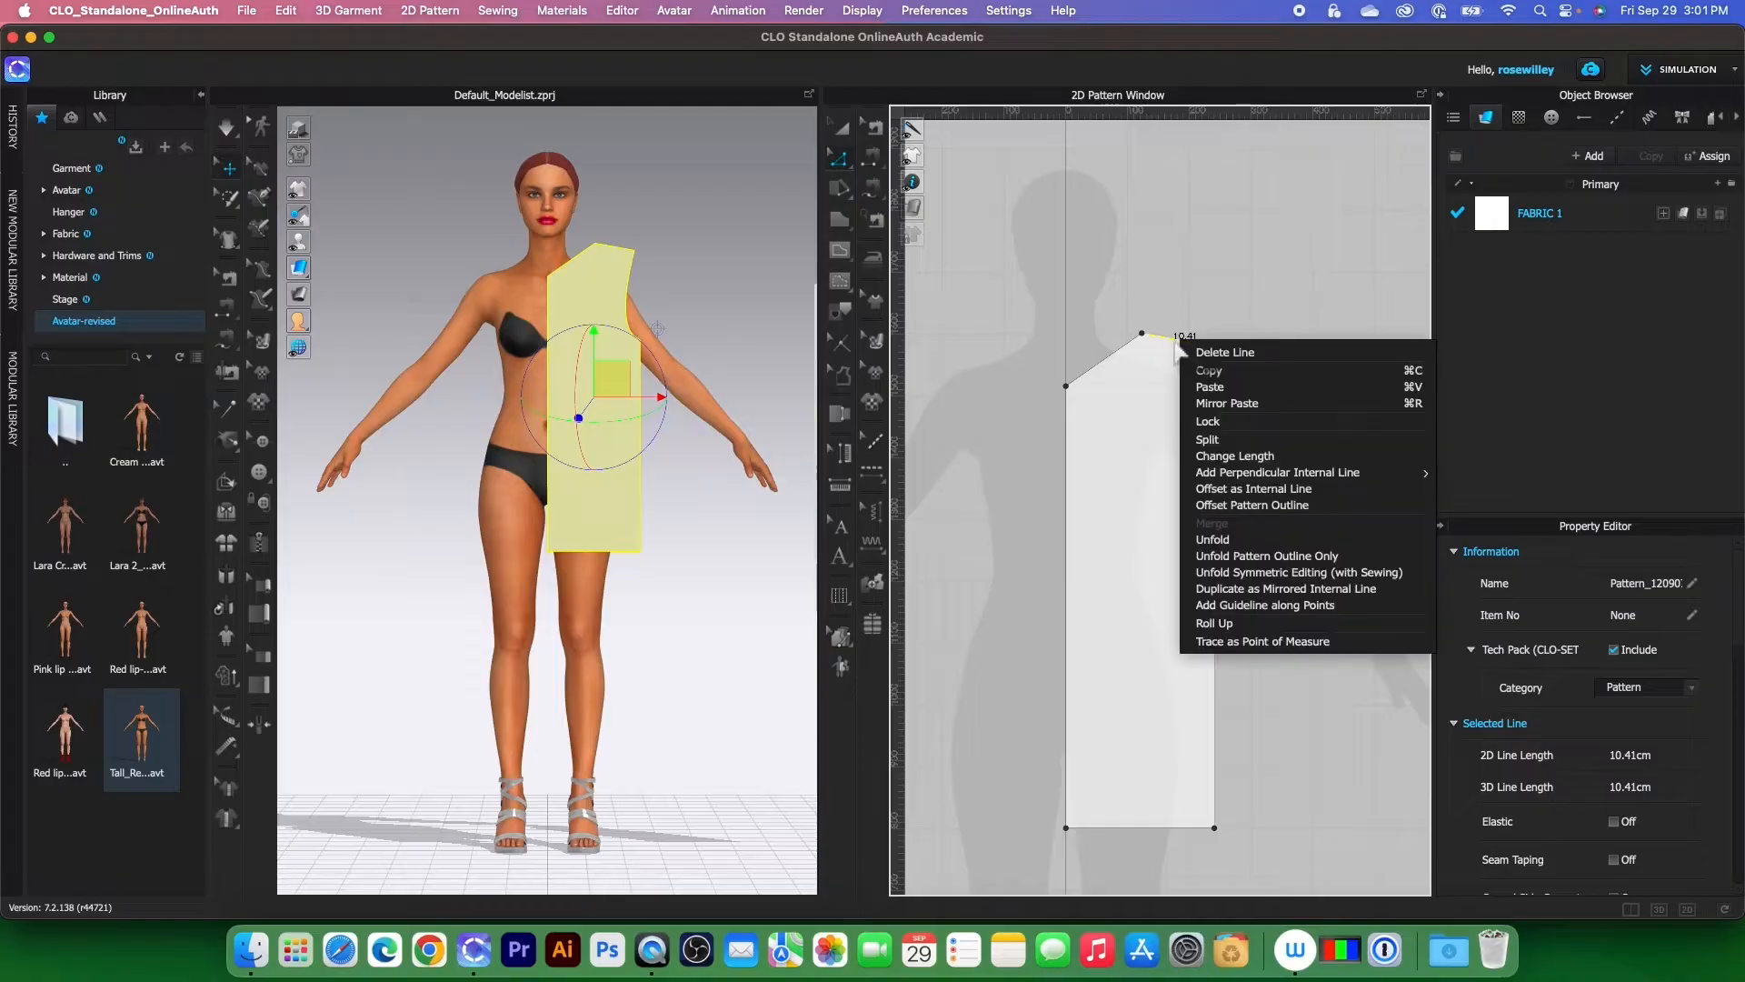
pyautogui.click(1263, 507)
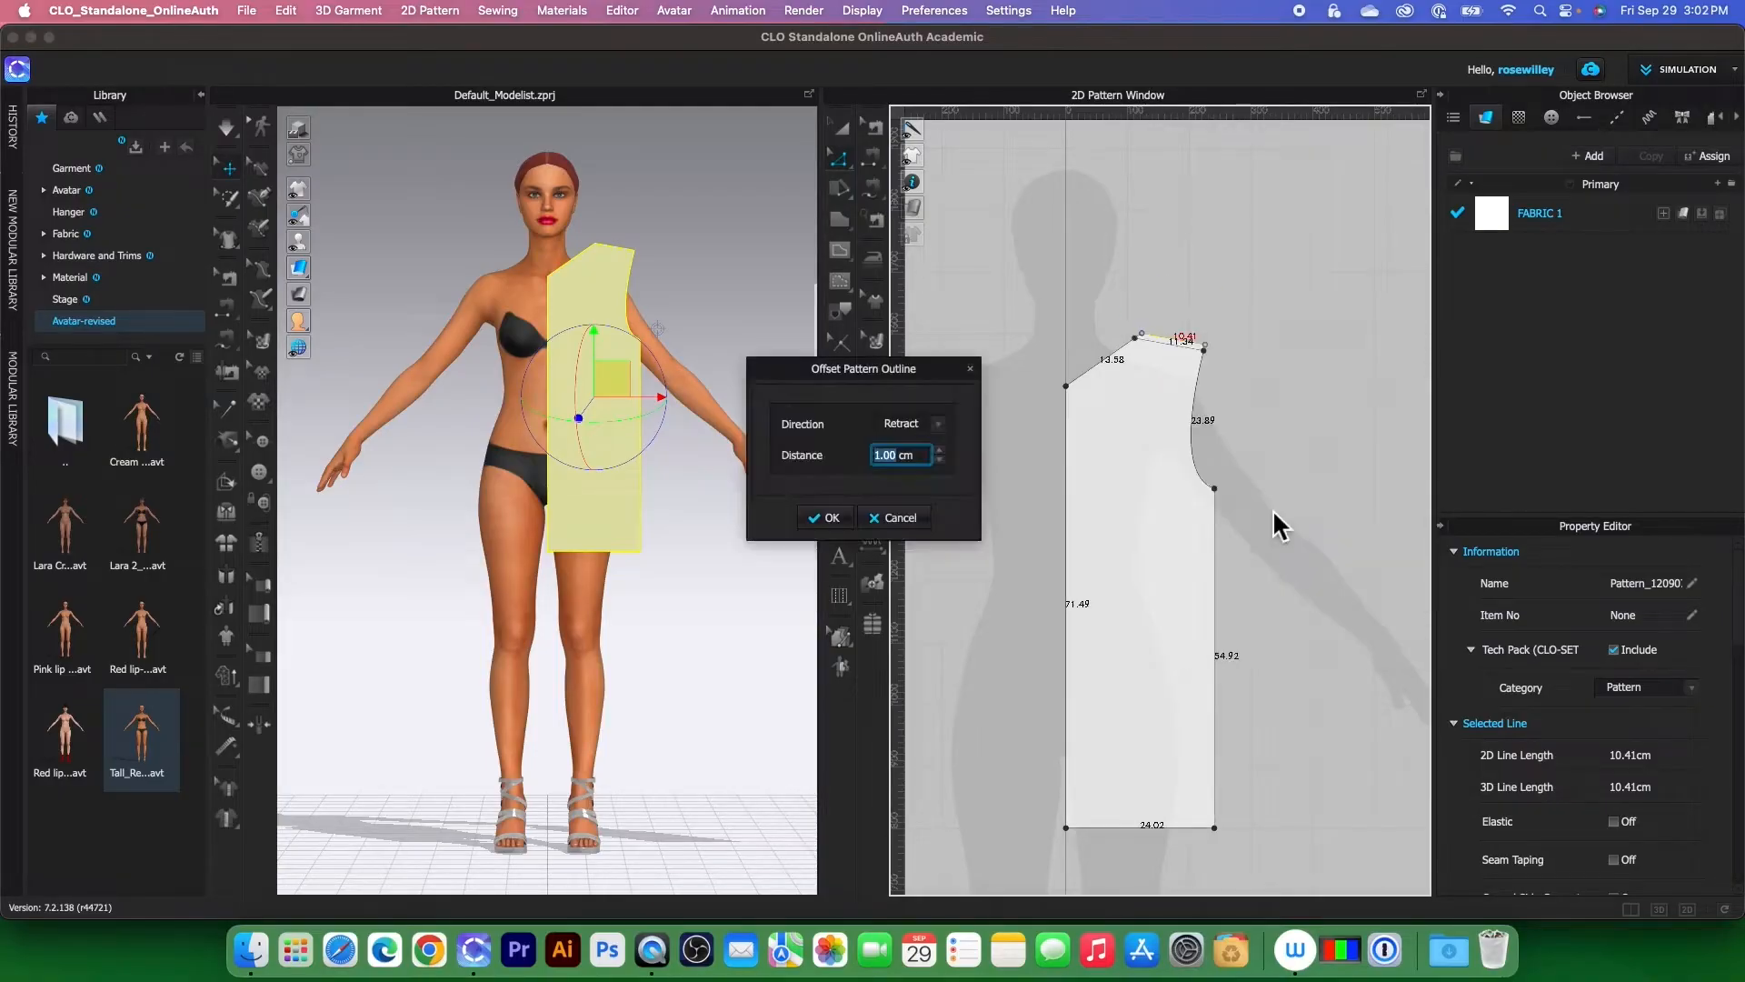
pyautogui.click(837, 524)
pyautogui.click(943, 473)
# - Move the original piece's outer shoulder point downward by a distance of 0.5 cm
pyautogui.scroll(4, 1218, 368)
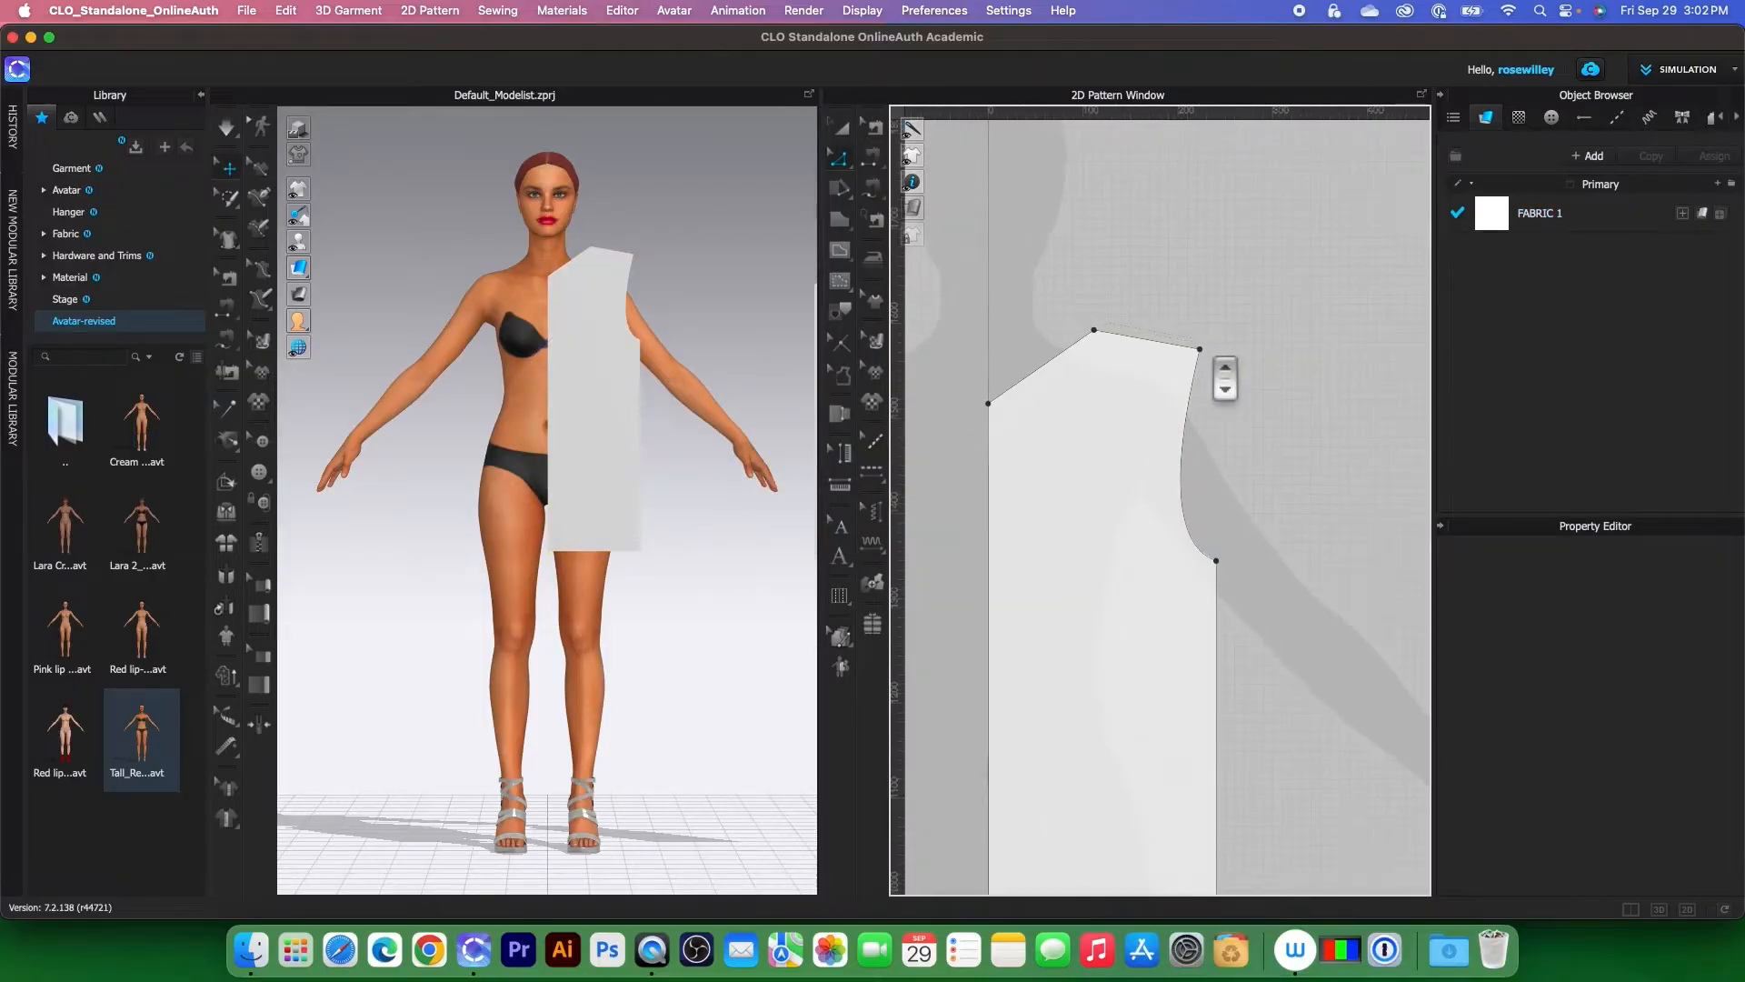
pyautogui.click(1200, 352)
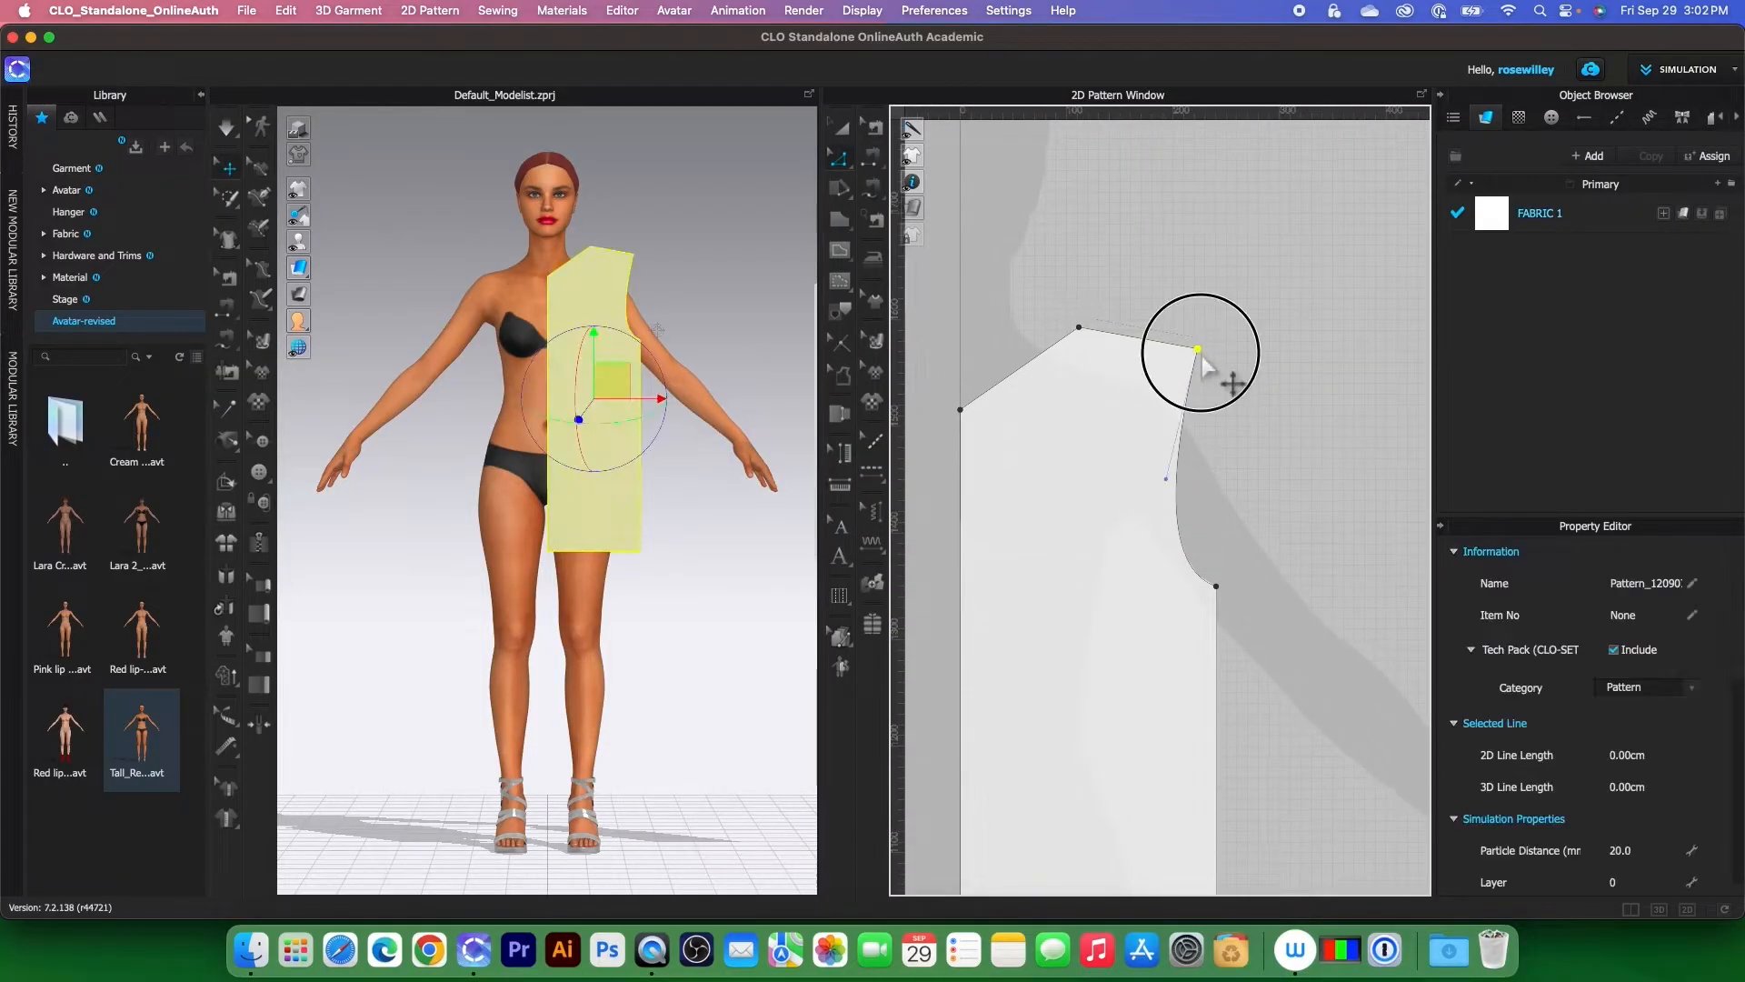
pyautogui.press('d')
pyautogui.moveTo(1201, 356); pyautogui.dragTo(1214, 368, button='right')
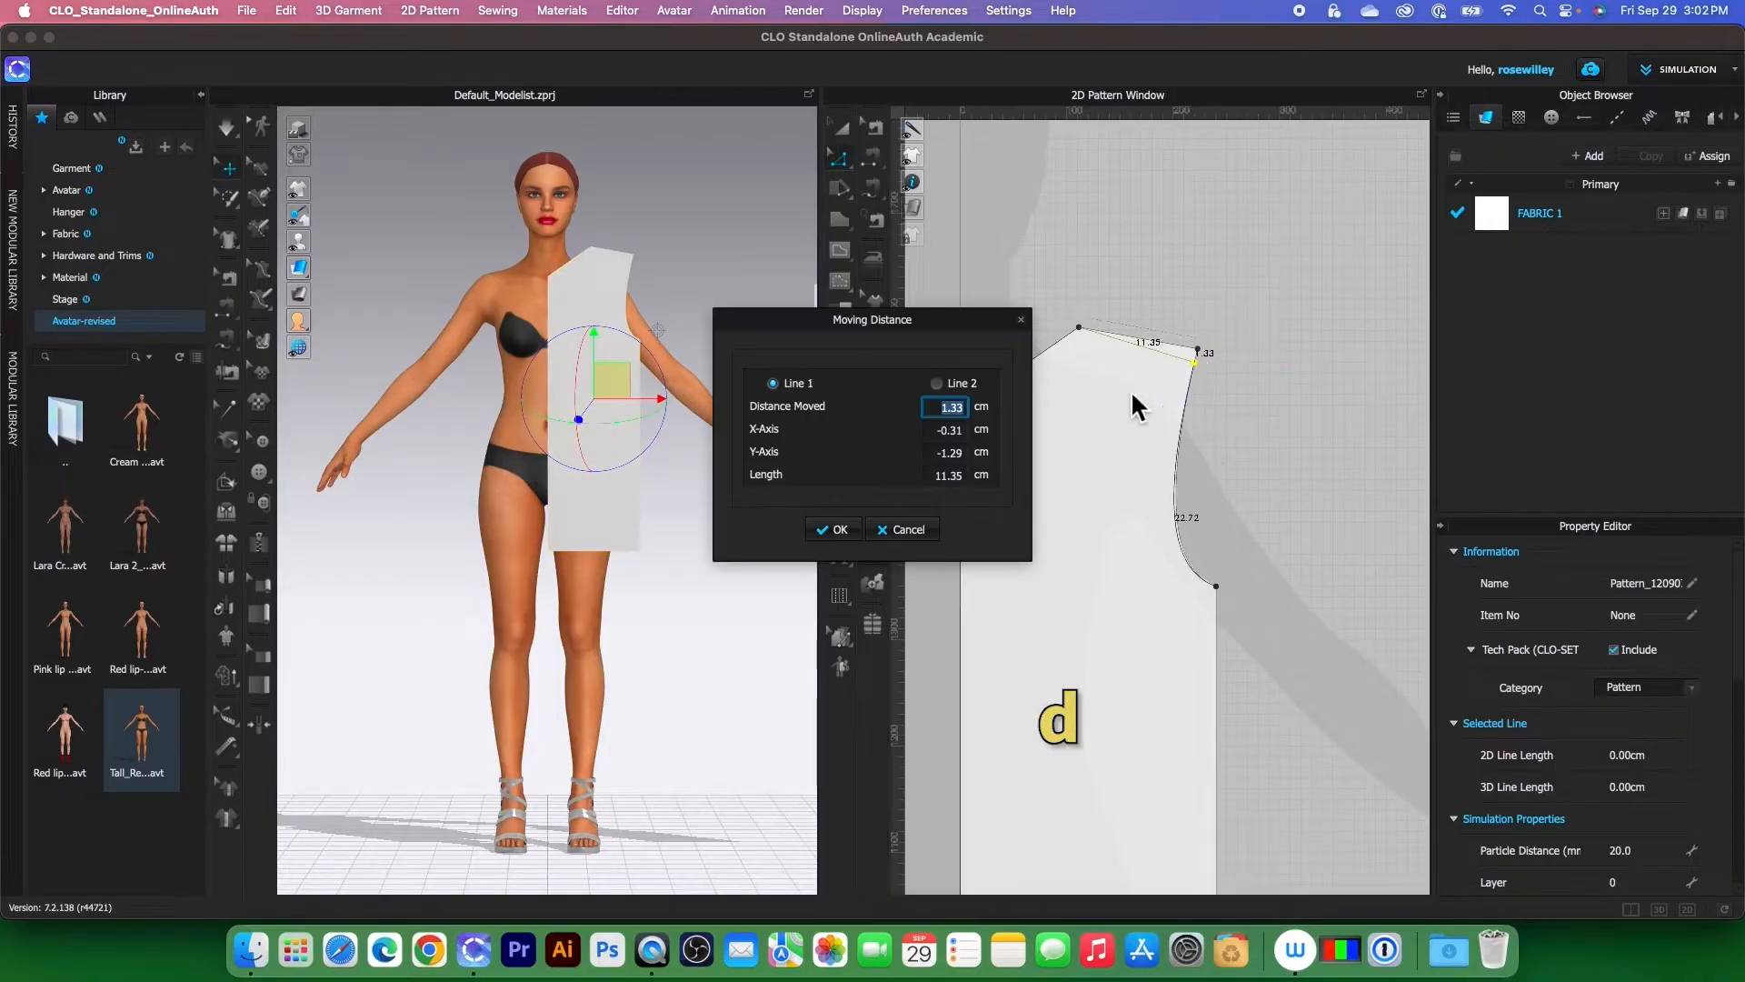
pyautogui.write('.5')
pyautogui.click(845, 531)
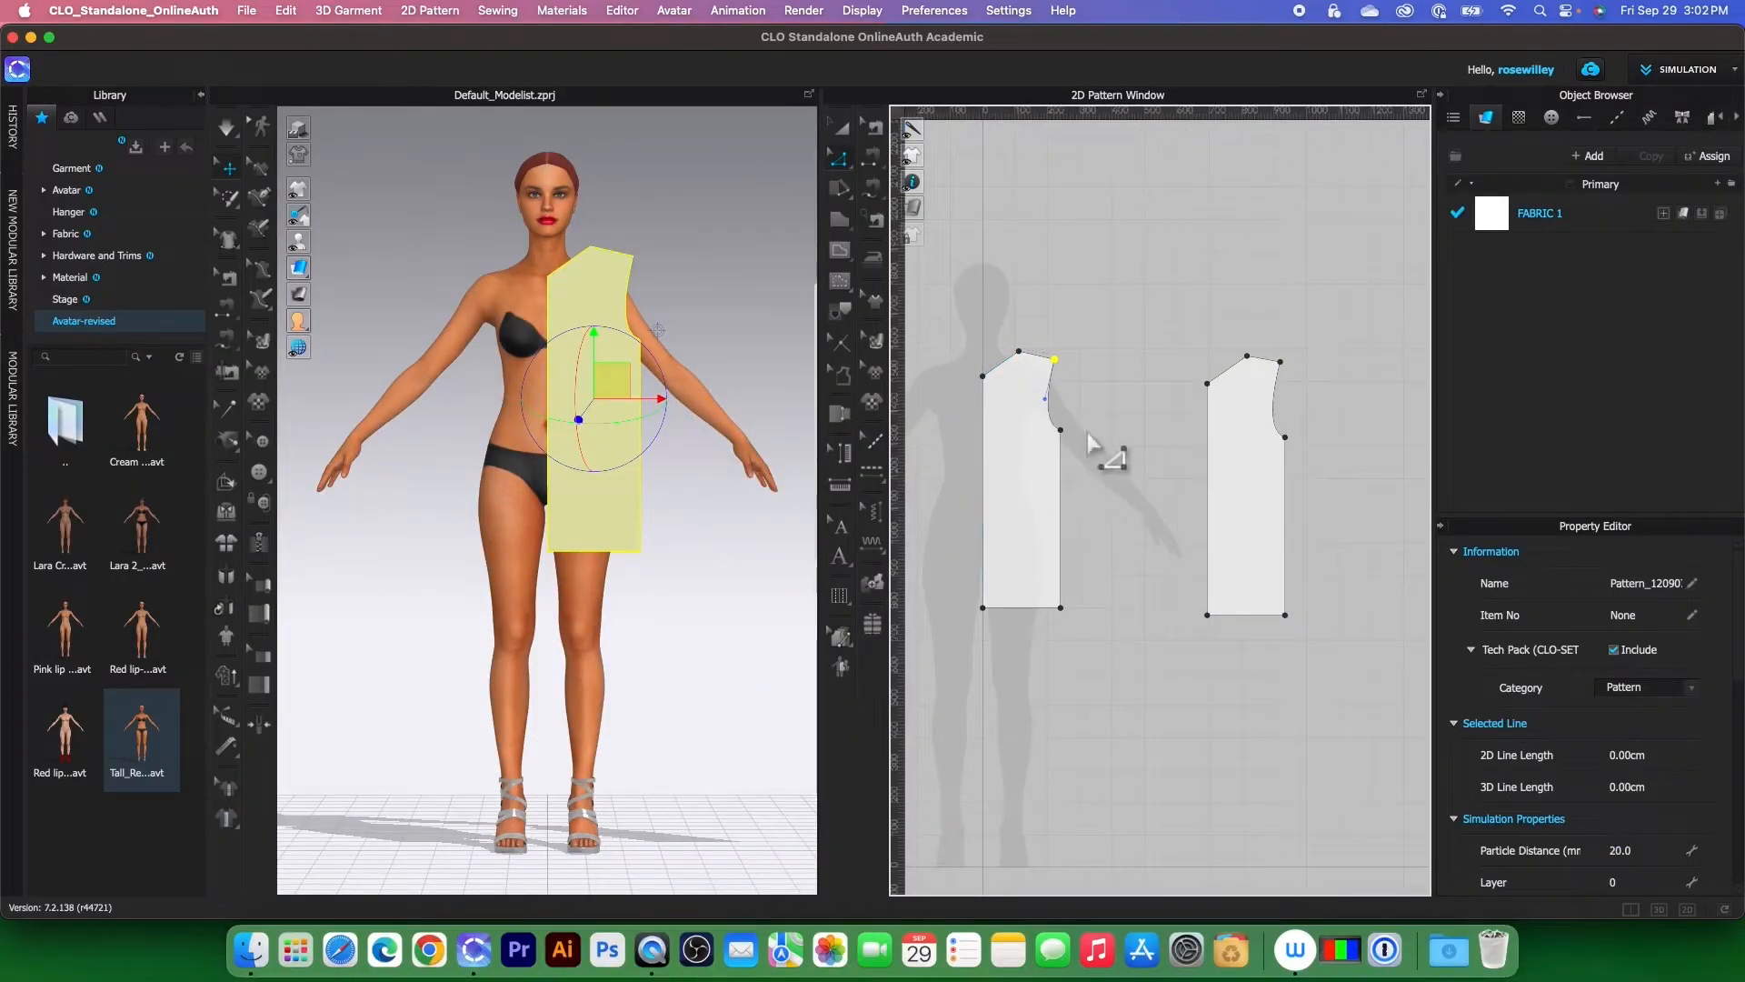
# - Unfold both half-bodice pieces along their centre lines with symmetric editing and sewing
pyautogui.click(986, 498)
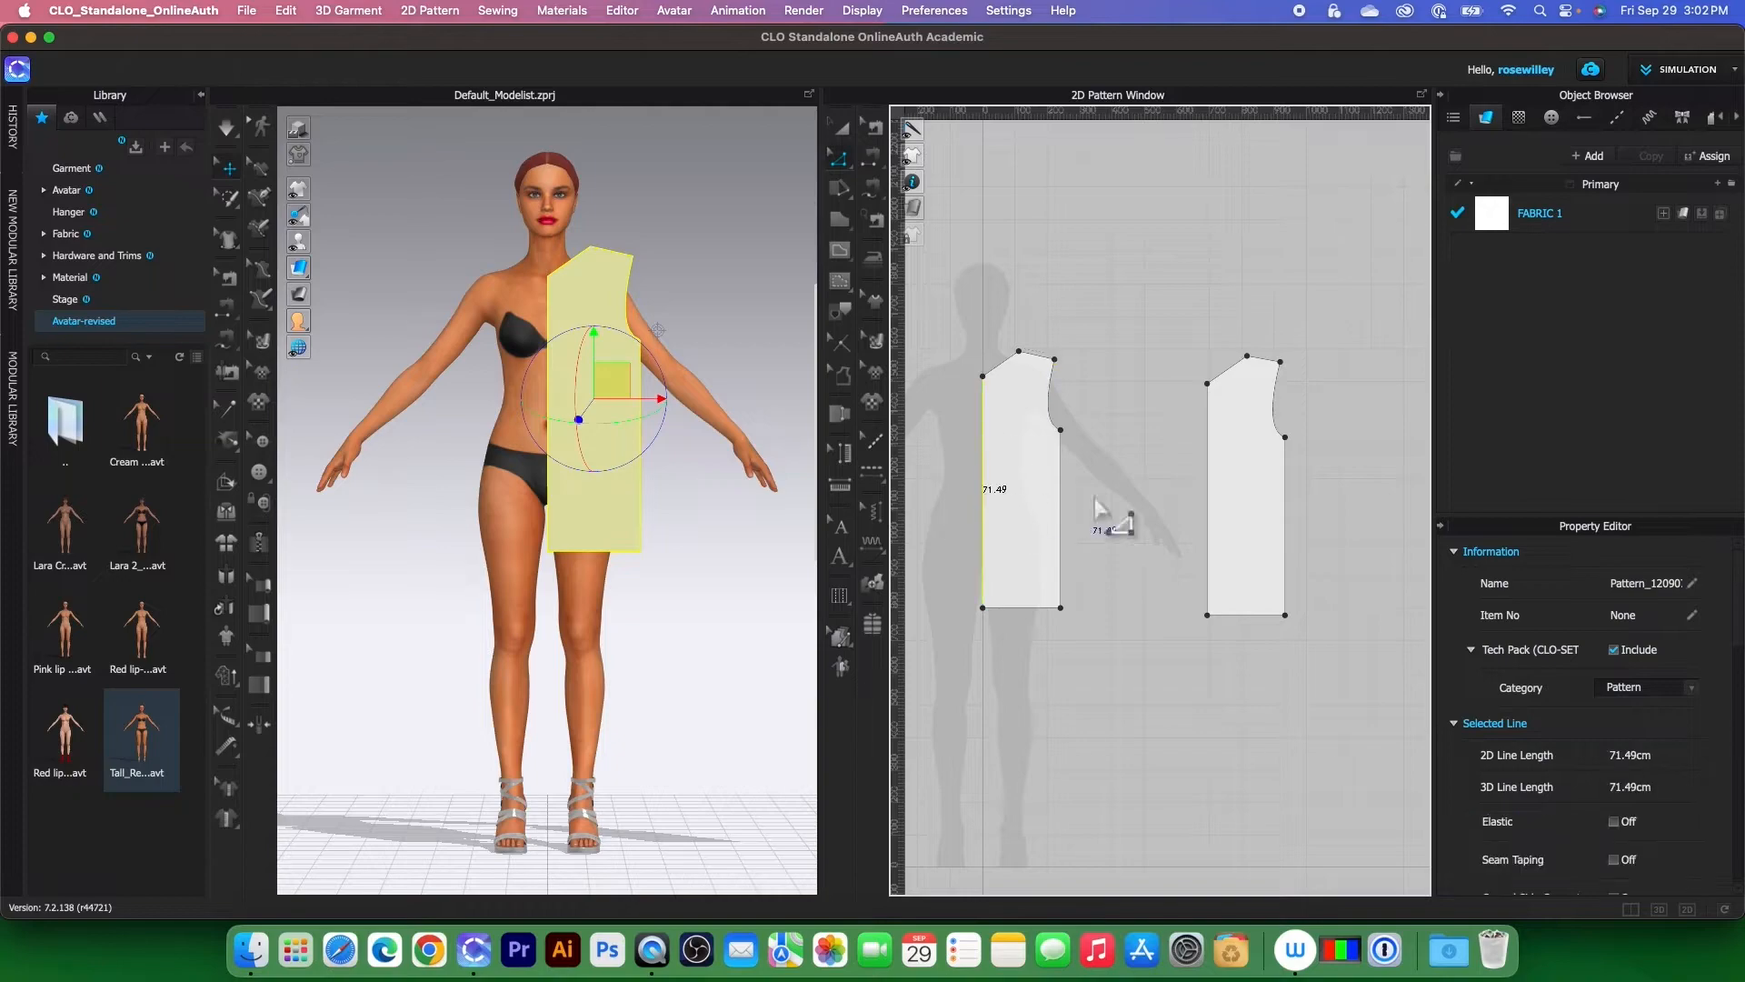
pyautogui.keyDown('shift'); pyautogui.click(1209, 535); pyautogui.keyUp('shift')
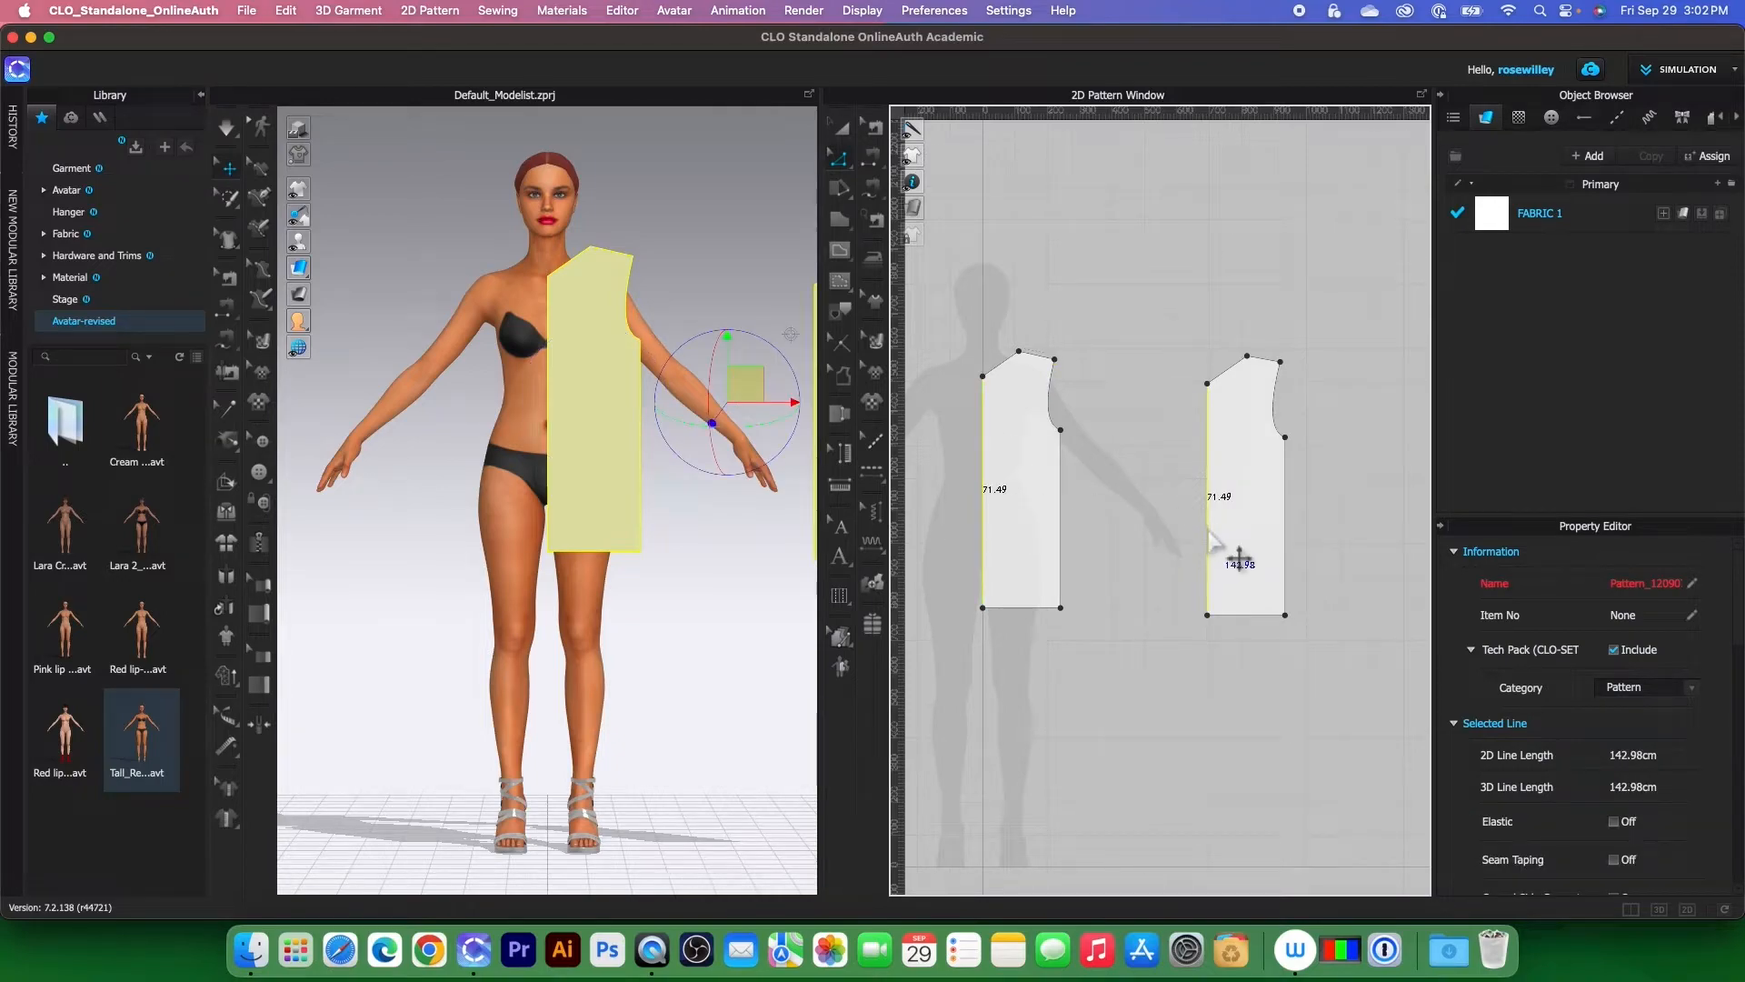
pyautogui.rightClick(1210, 537)
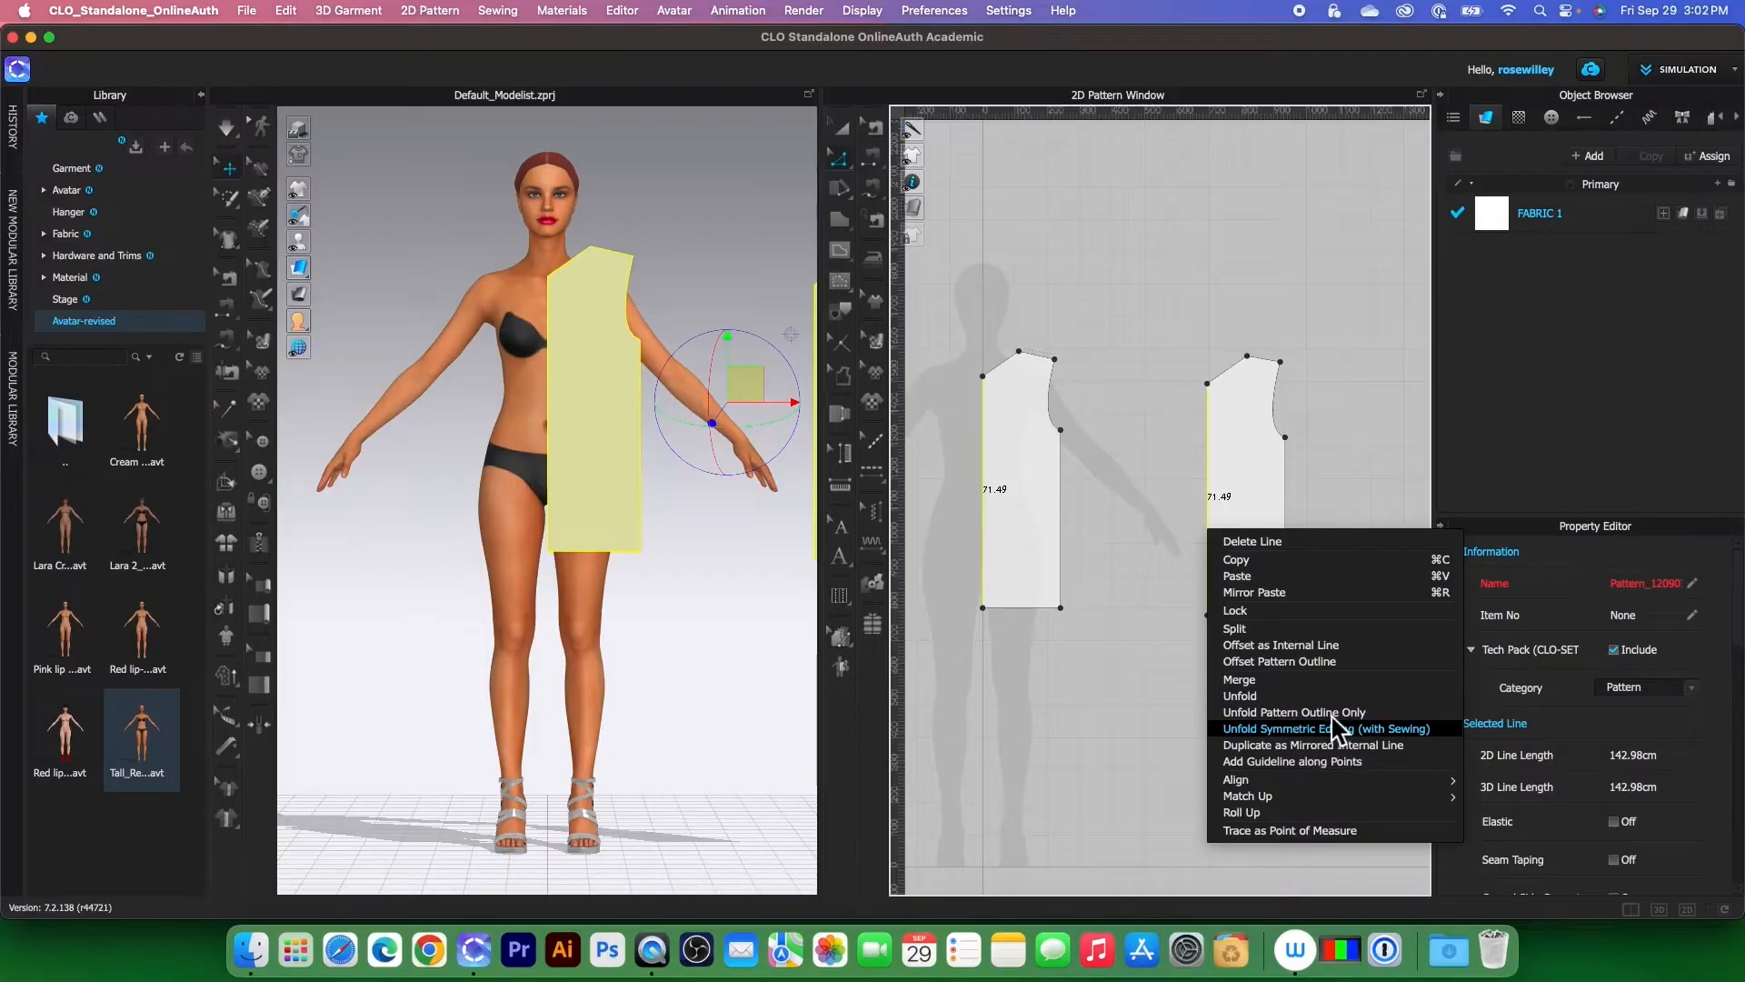
pyautogui.click(1338, 730)
# - Round the copied piece's V-shaped neckline with Smooth Curve into a single curve about 26.5 cm long
pyautogui.scroll(-2, 1318, 487)
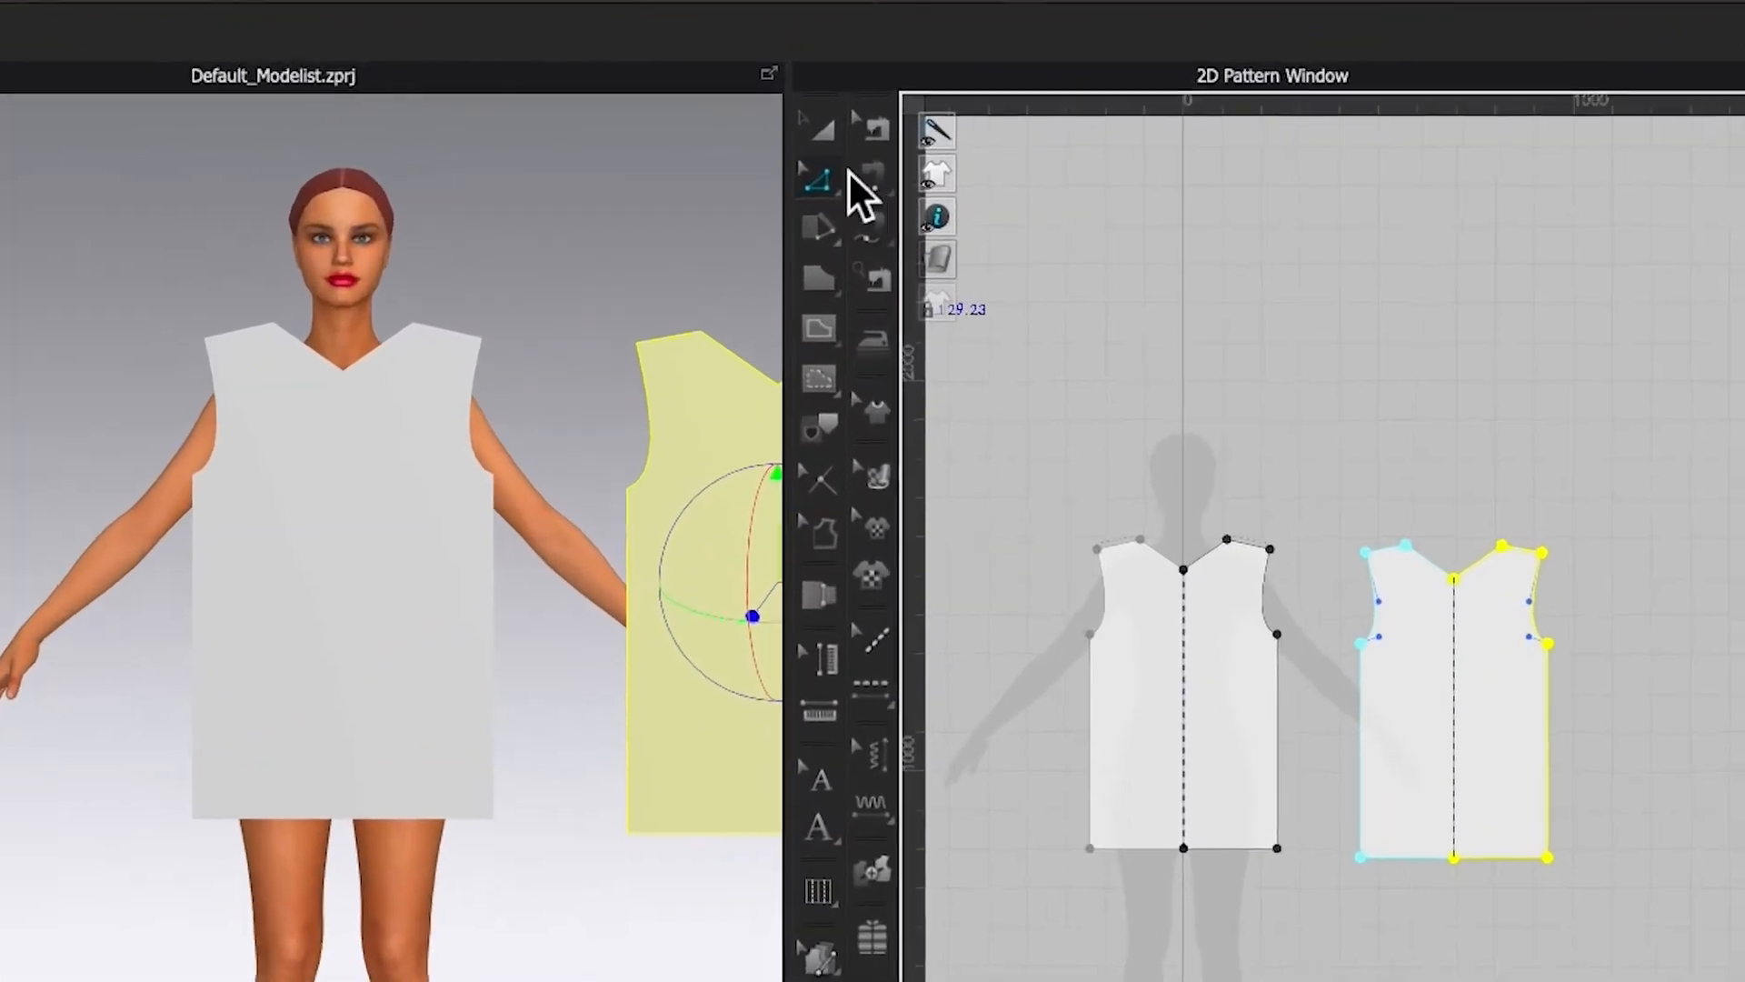
pyautogui.click(845, 158)
pyautogui.click(931, 222)
pyautogui.scroll(2, 1491, 602)
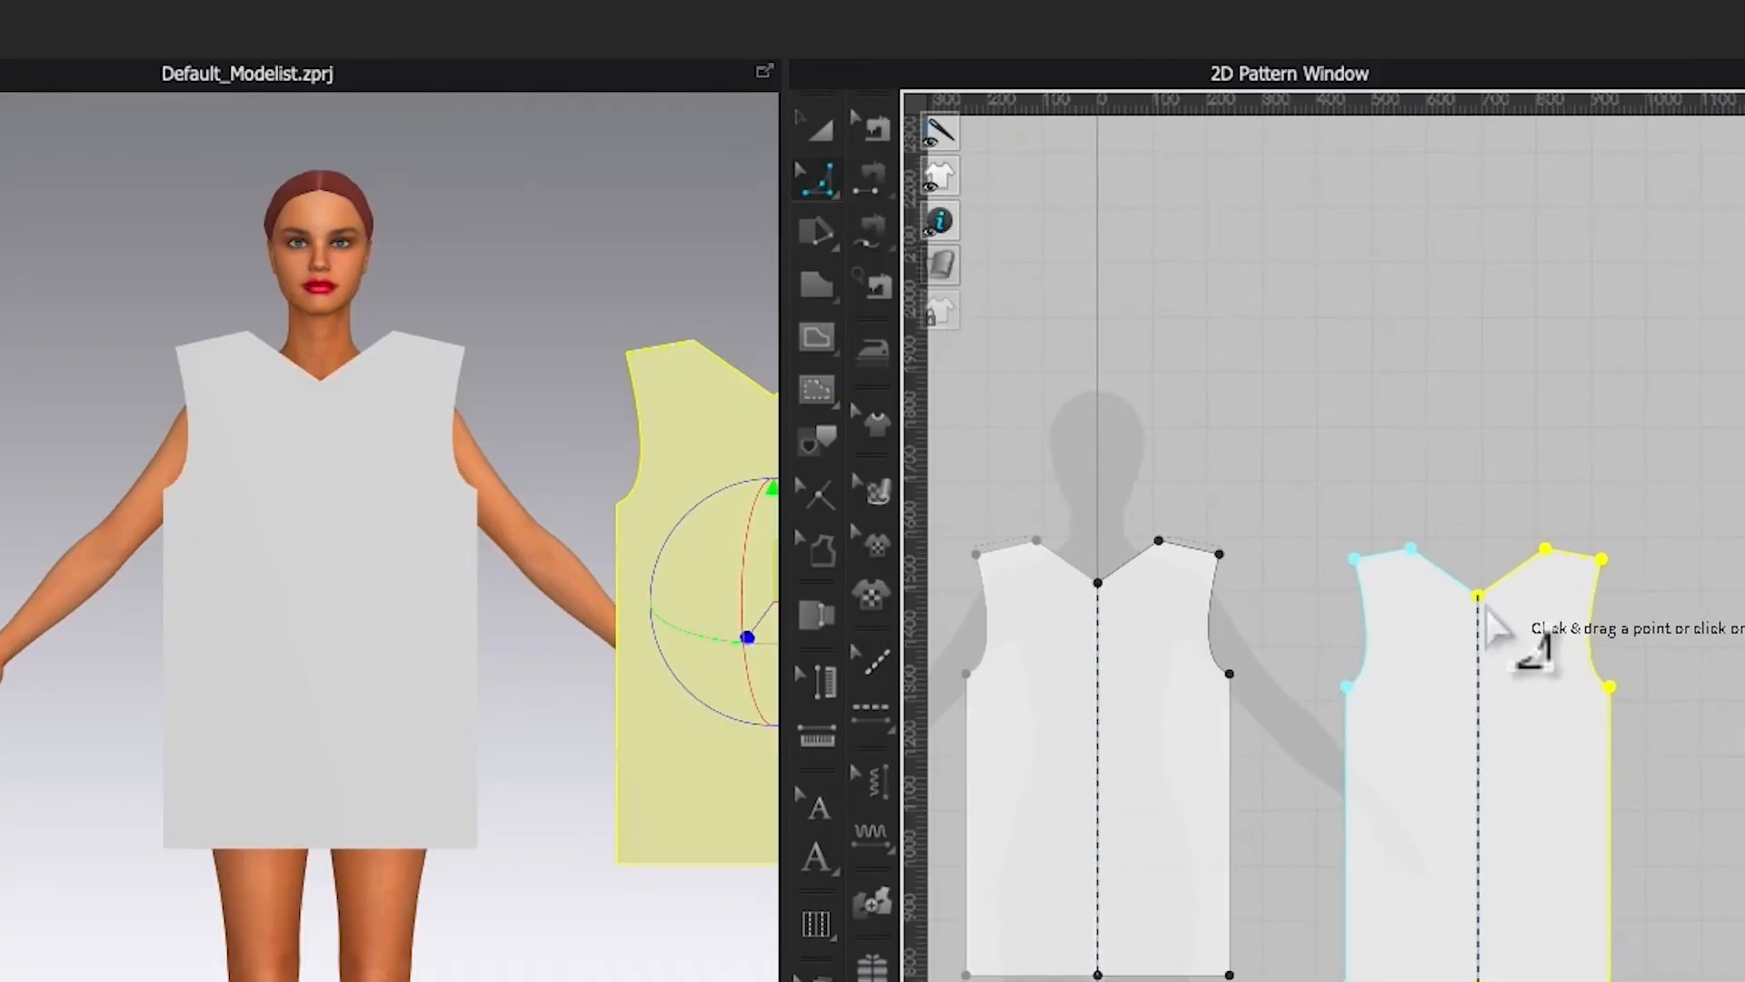
pyautogui.click(1488, 589)
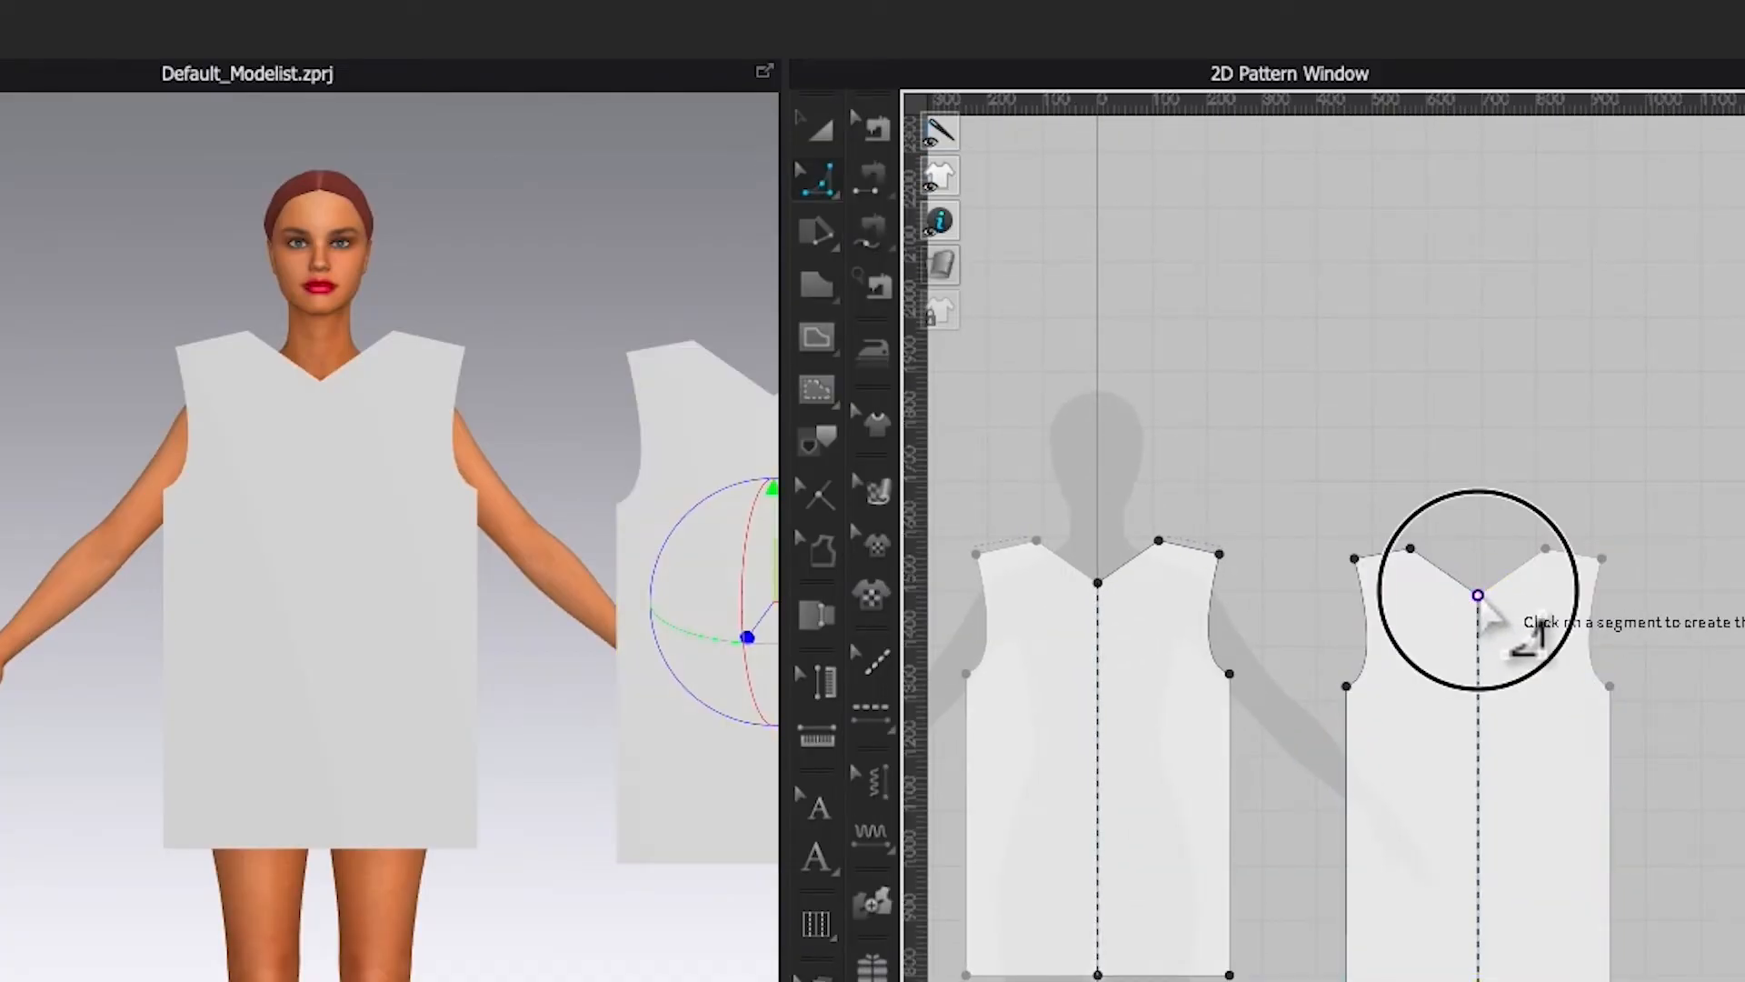
pyautogui.moveTo(1483, 586); pyautogui.dragTo(1488, 482)
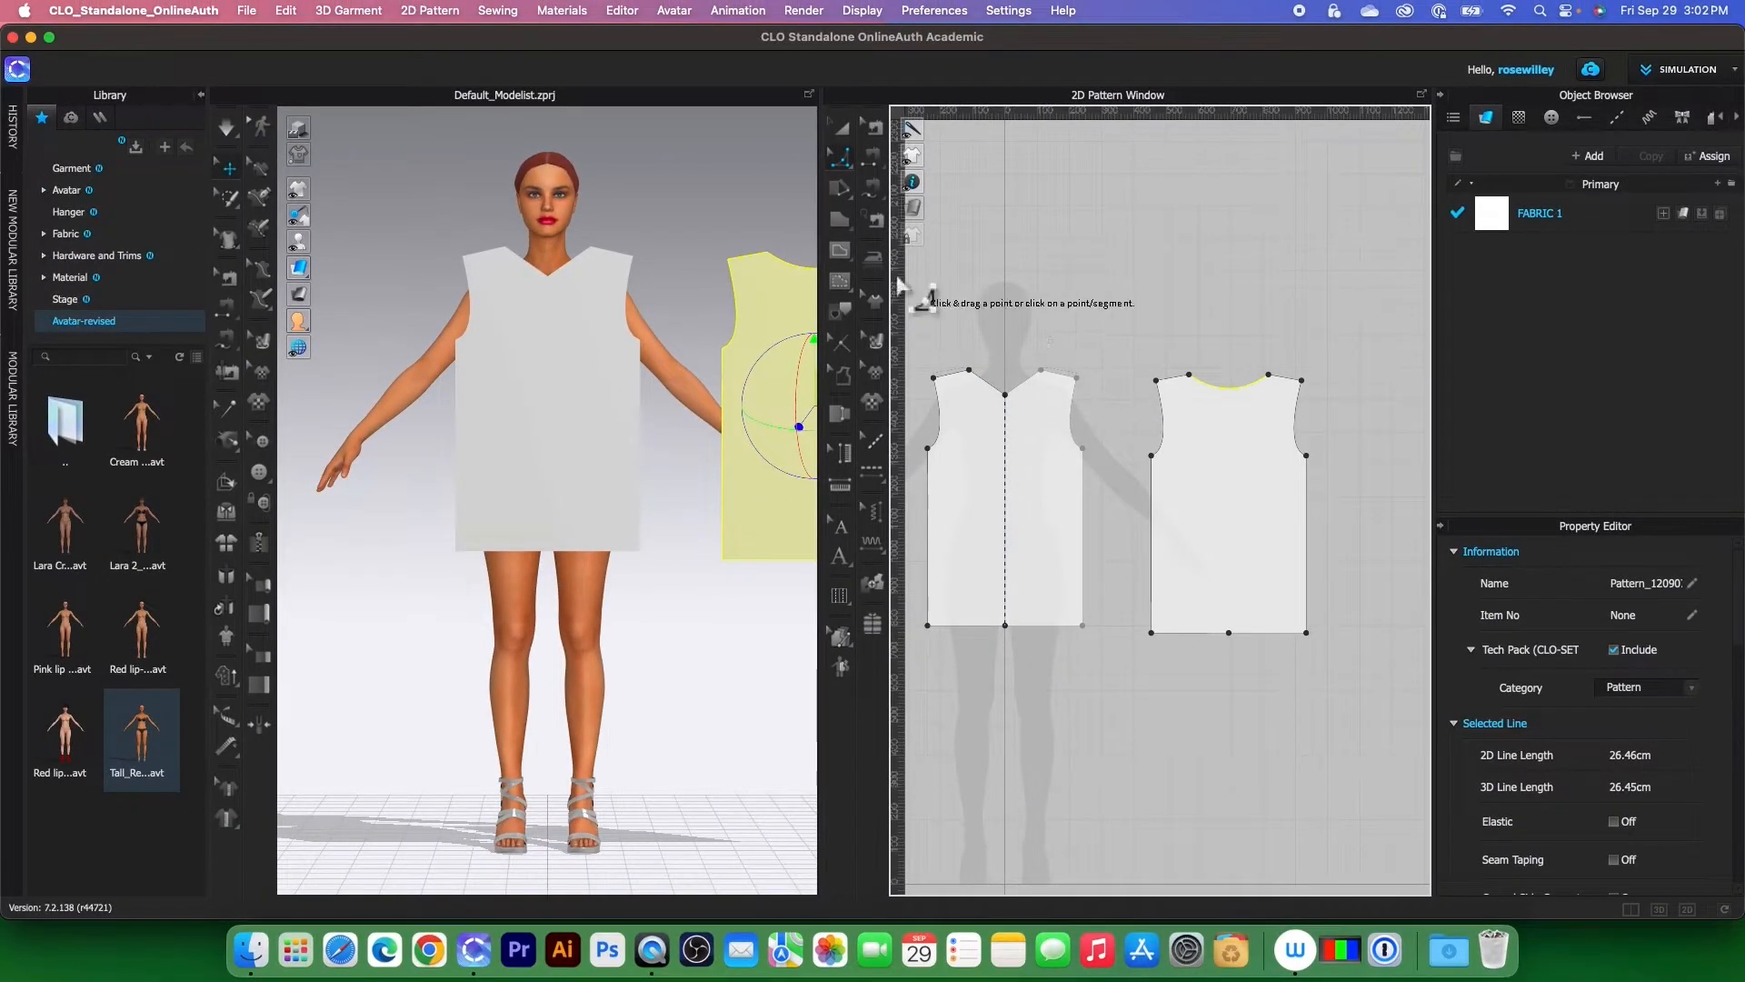
# - Deepen the original piece's V-neckline by moving its centre point down the centre line
pyautogui.click(843, 160)
pyautogui.click(909, 173)
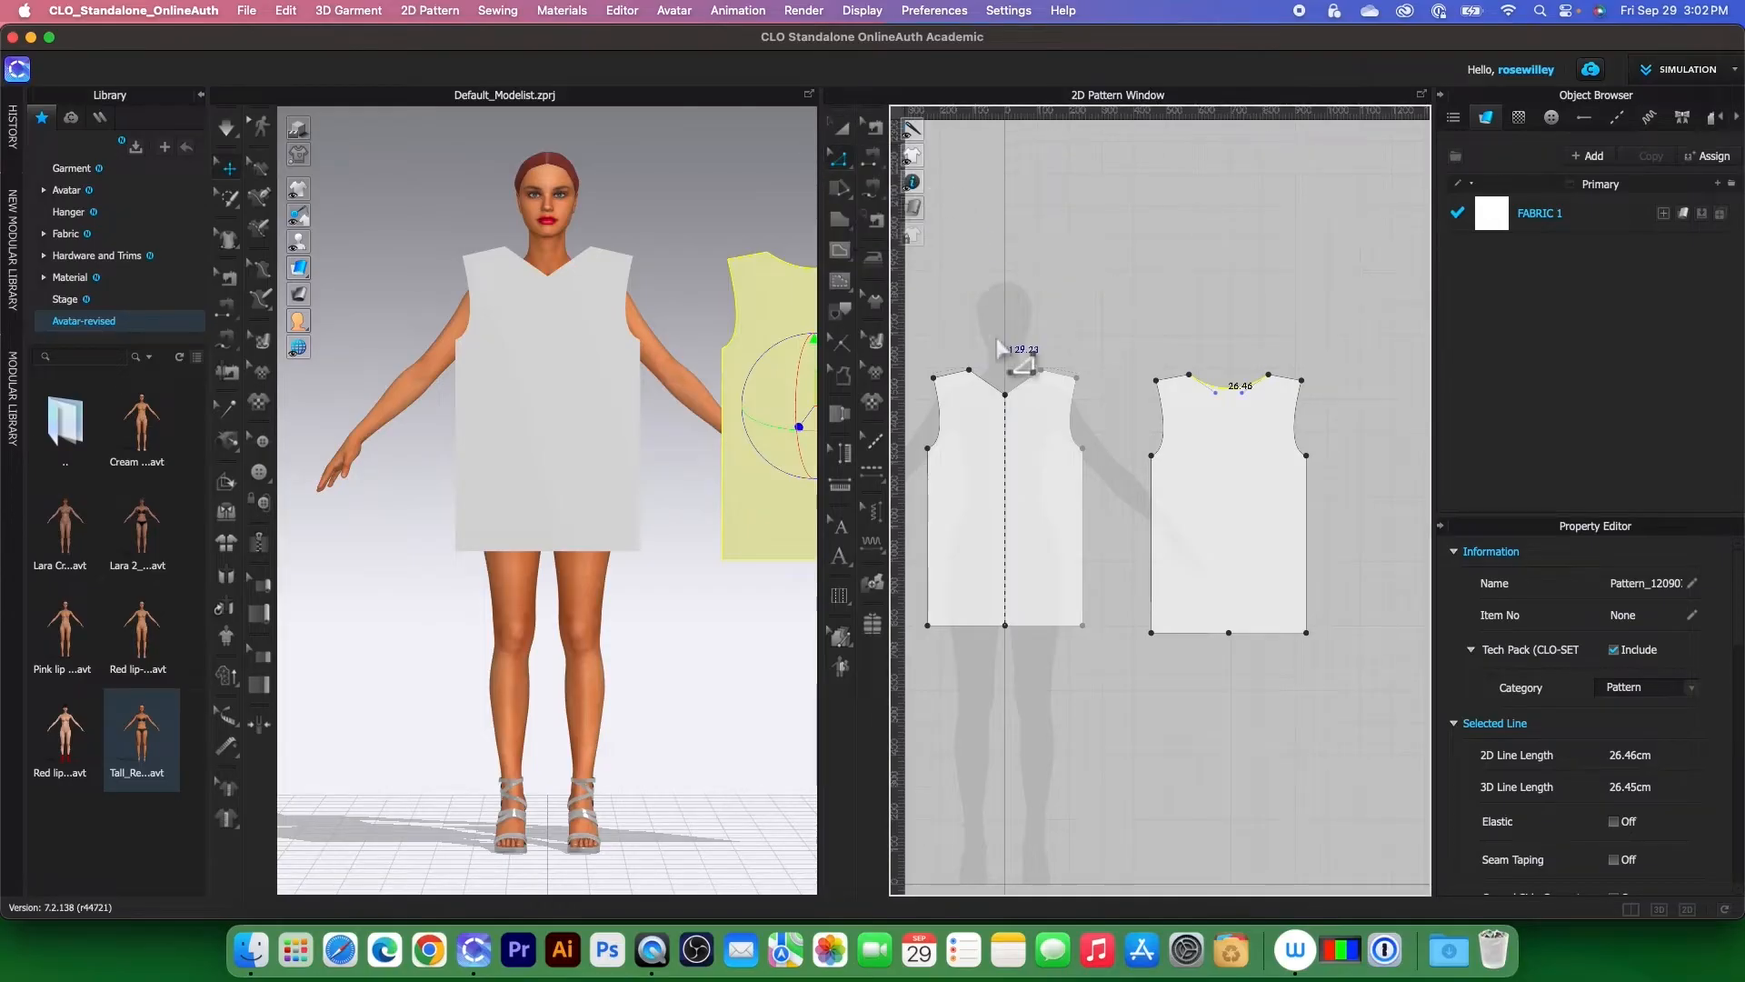
pyautogui.click(1004, 394)
pyautogui.moveTo(1008, 403); pyautogui.dragTo(1008, 418)
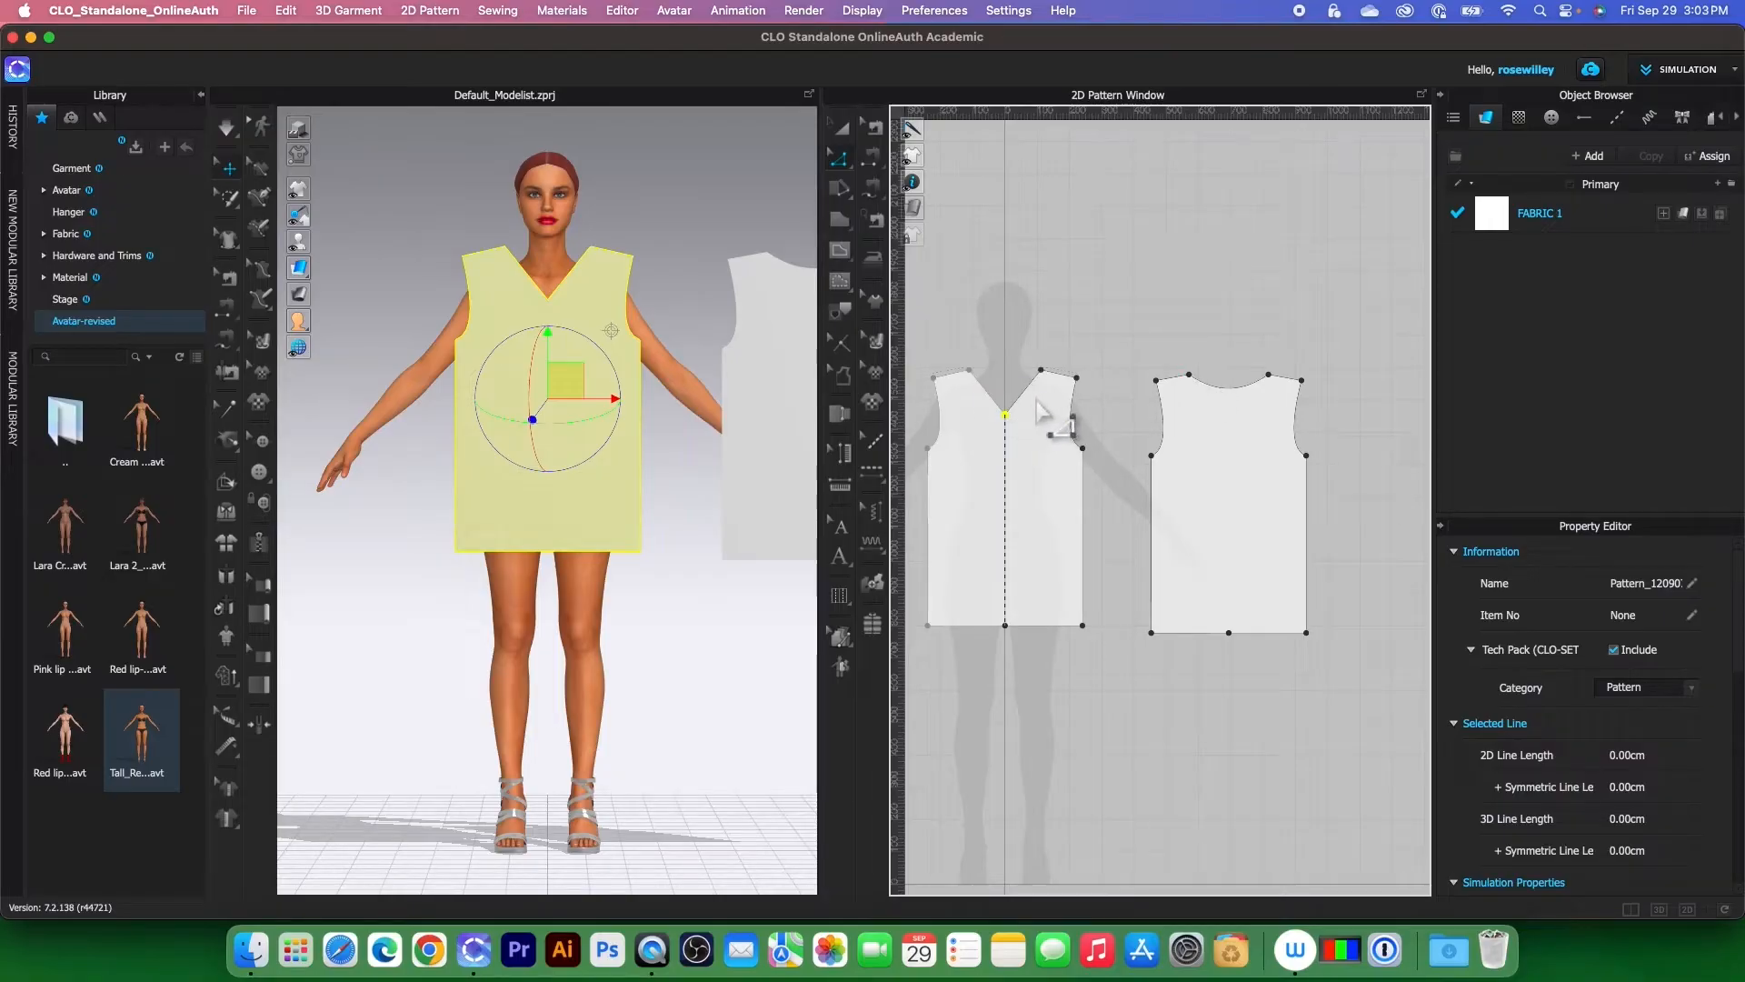
# - Curve the original piece's V-neckline edges slightly with Edit Curvature, each about 18.1 cm long
pyautogui.click(846, 161)
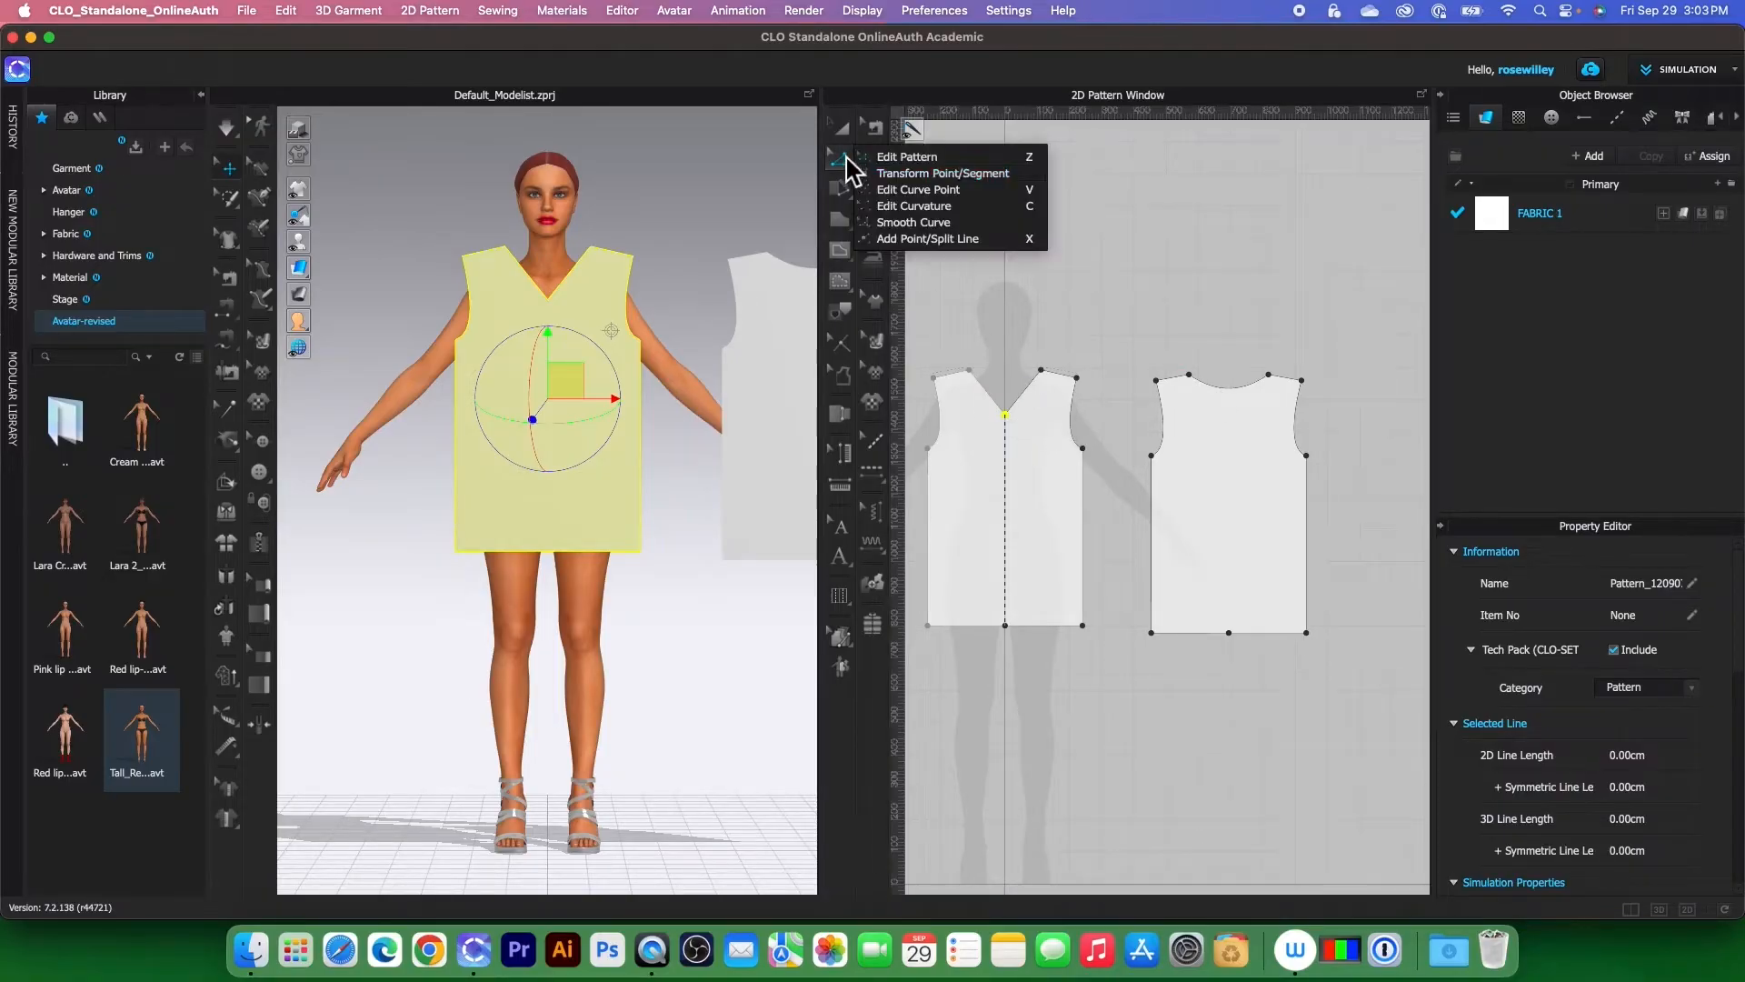
pyautogui.click(931, 209)
pyautogui.moveTo(1024, 390); pyautogui.dragTo(1027, 400)
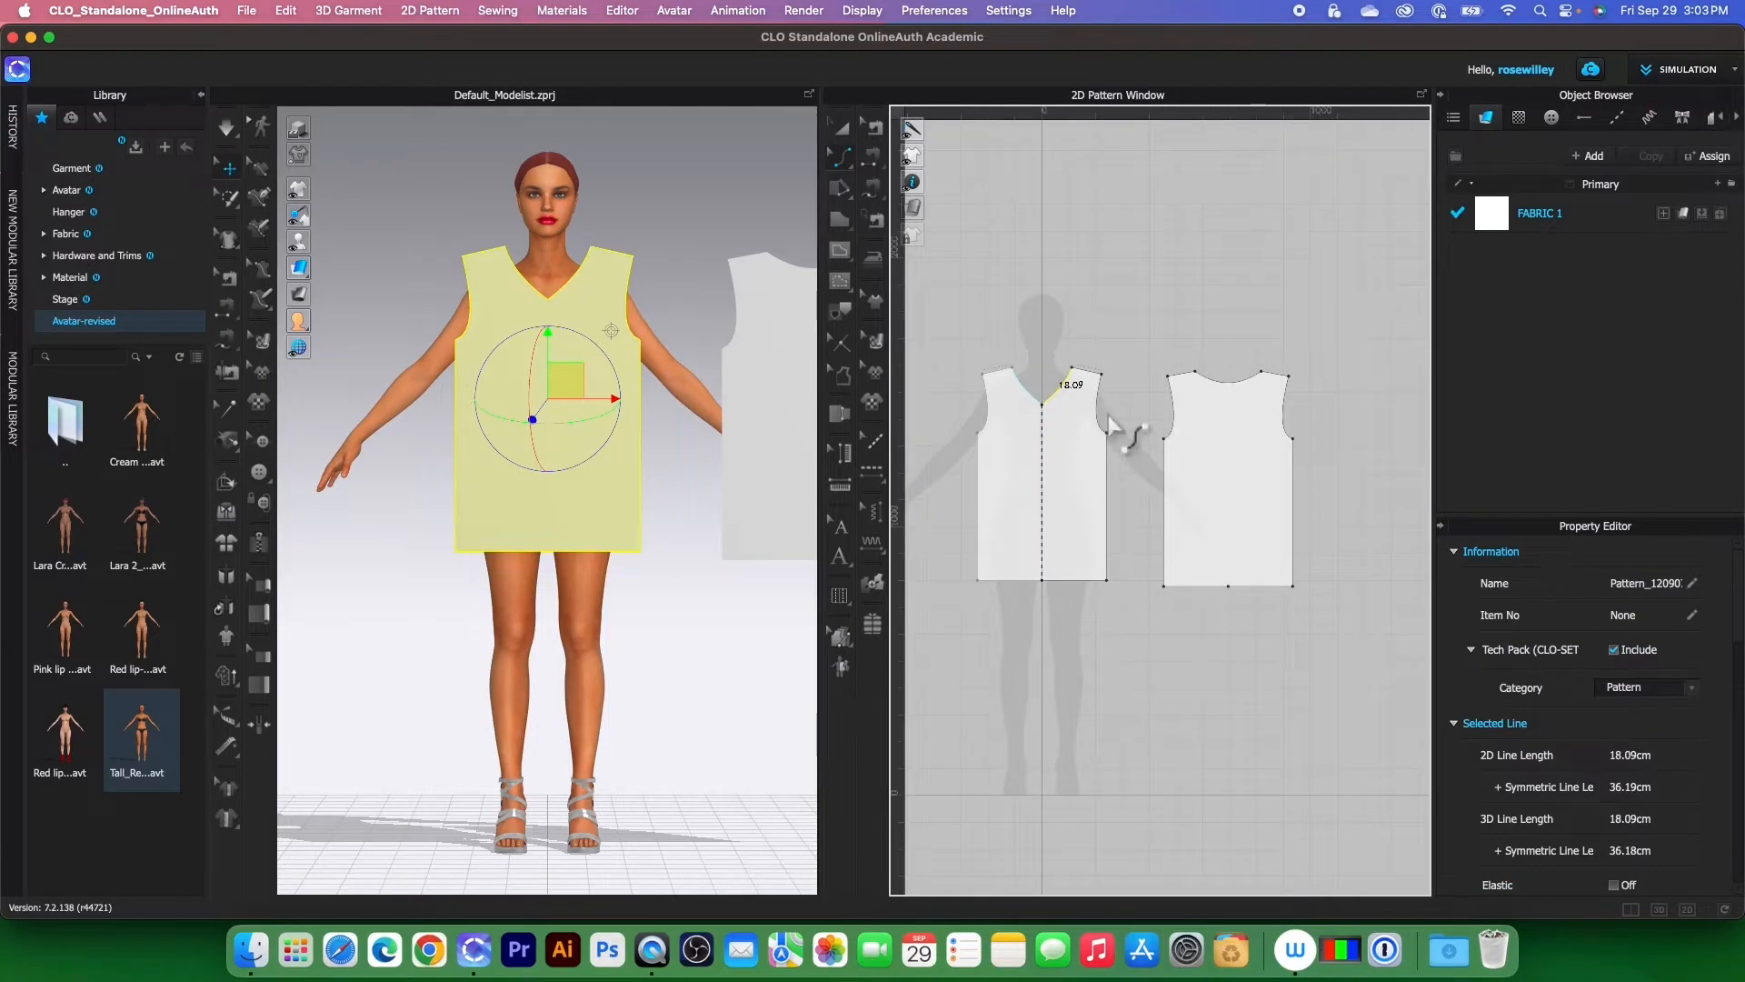
pyautogui.scroll(2, 1004, 359)
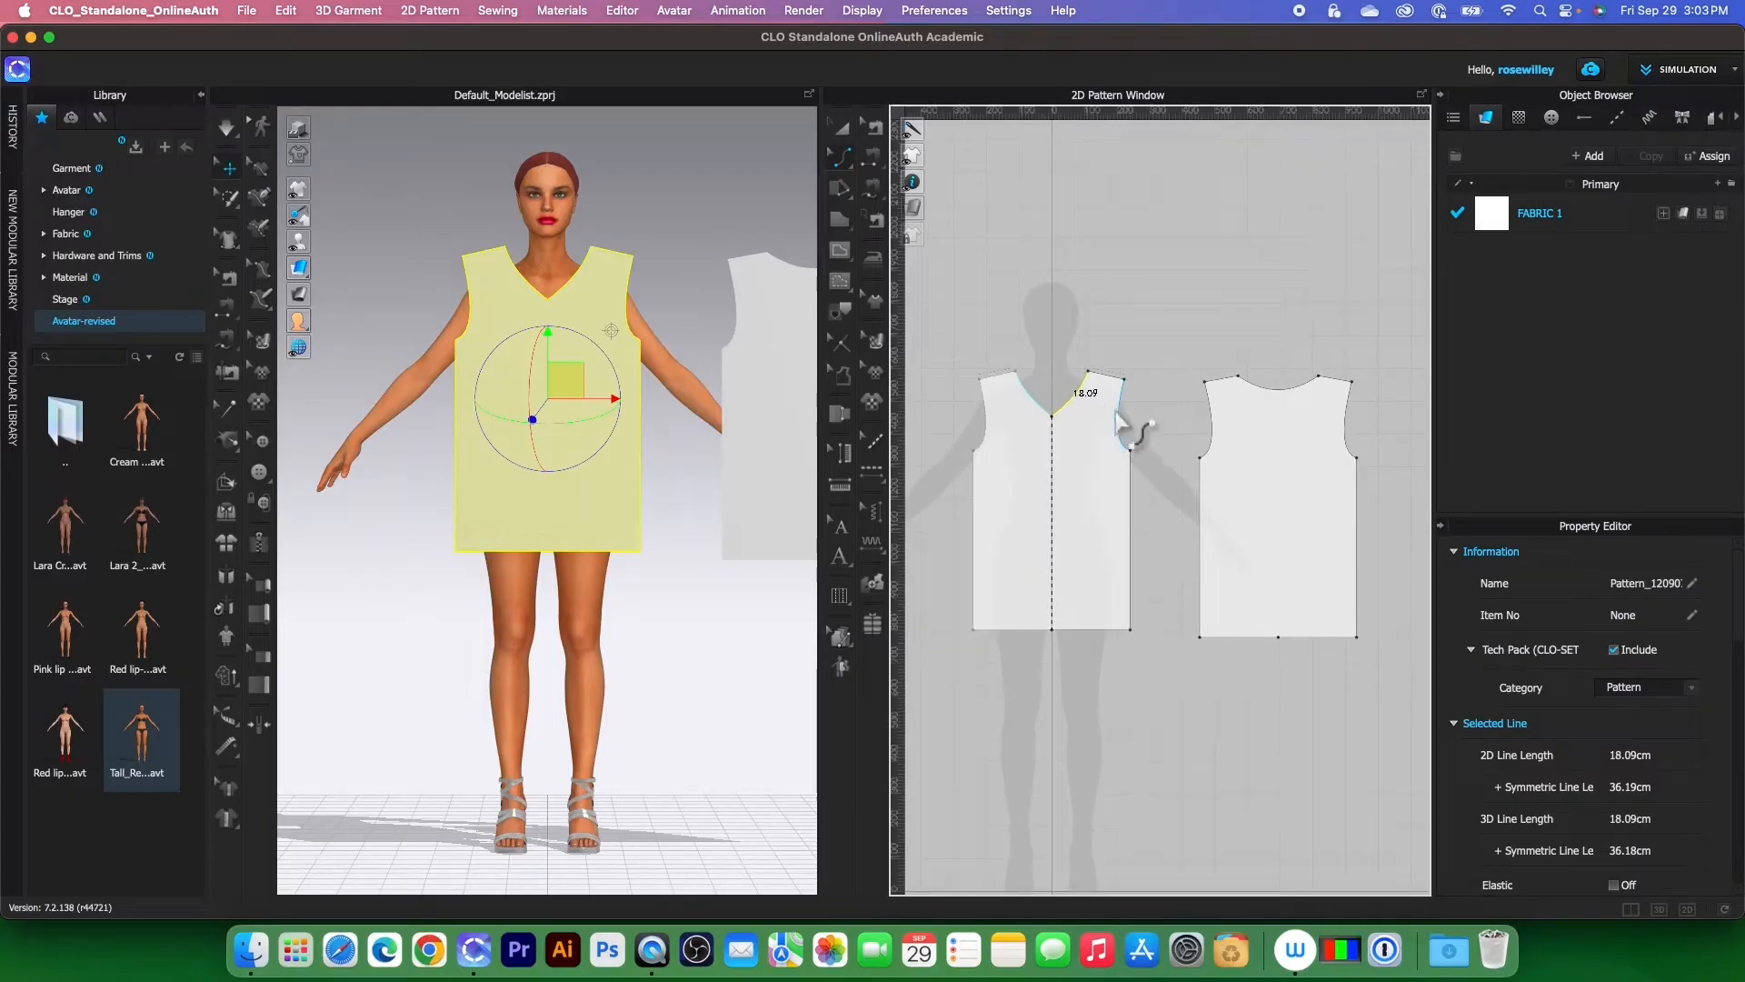
pyautogui.click(840, 157)
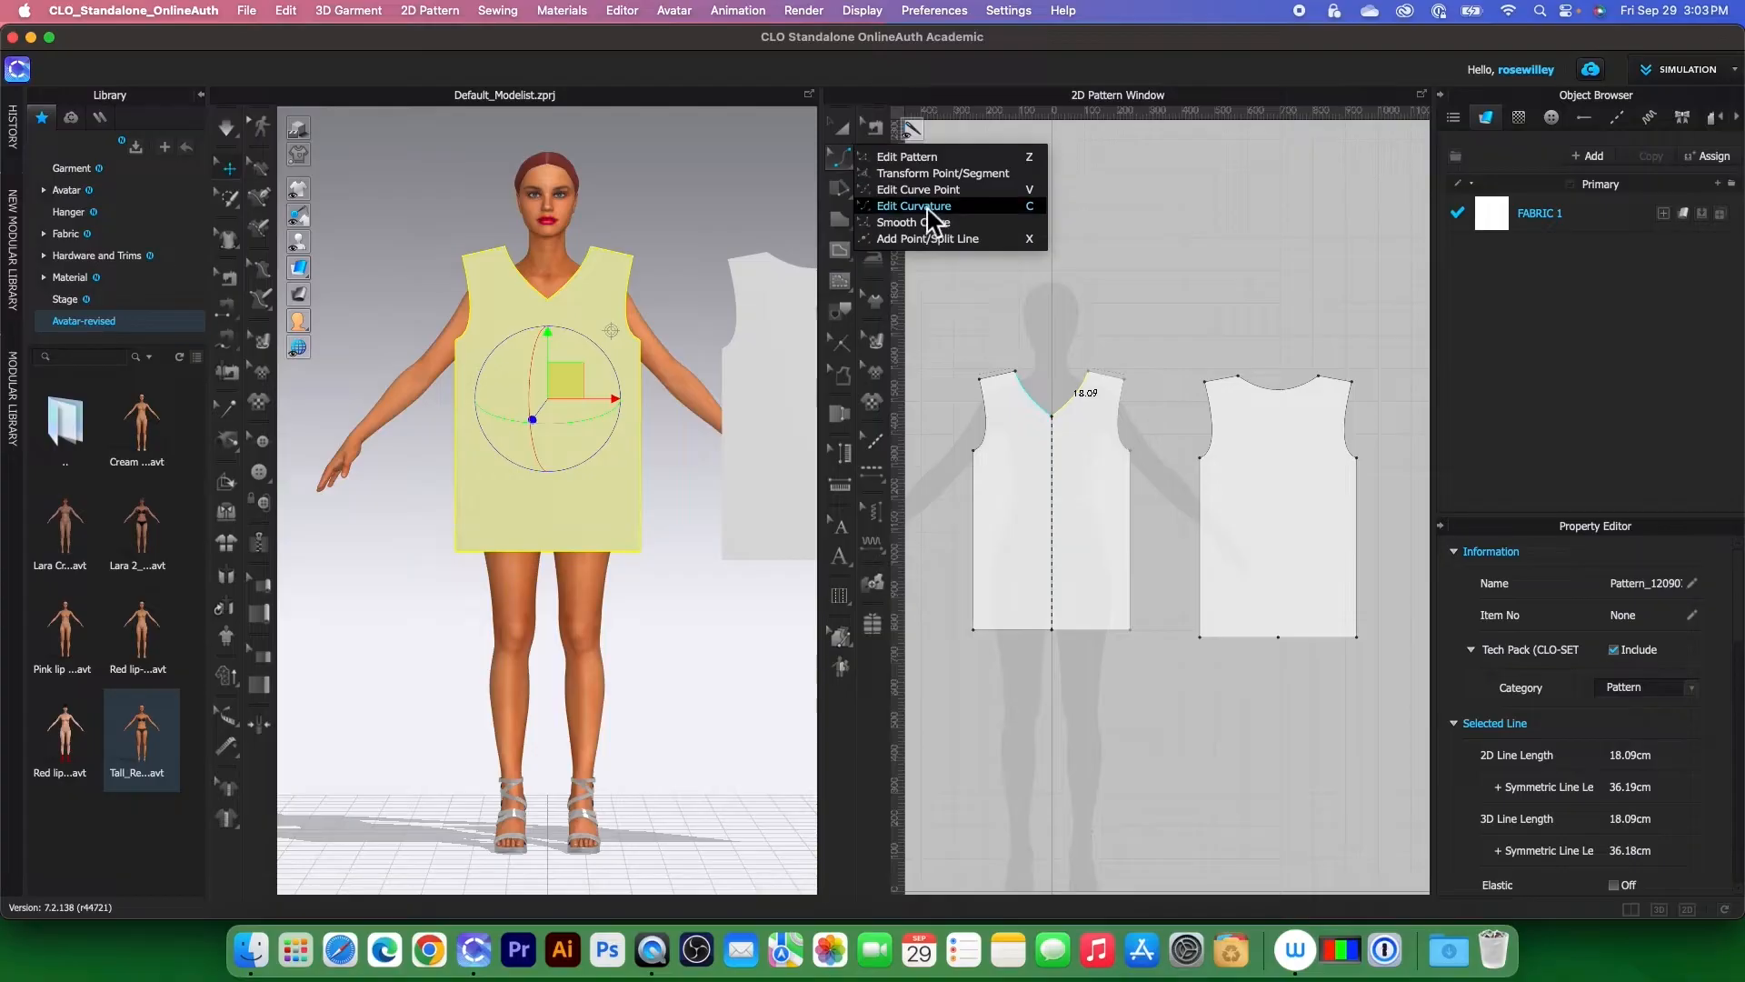
# - Deepen the front piece's armhole curve with Edit Curvature to about 25 cm long, keeping both sides symmetric
pyautogui.click(931, 214)
pyautogui.scroll(2, 1127, 428)
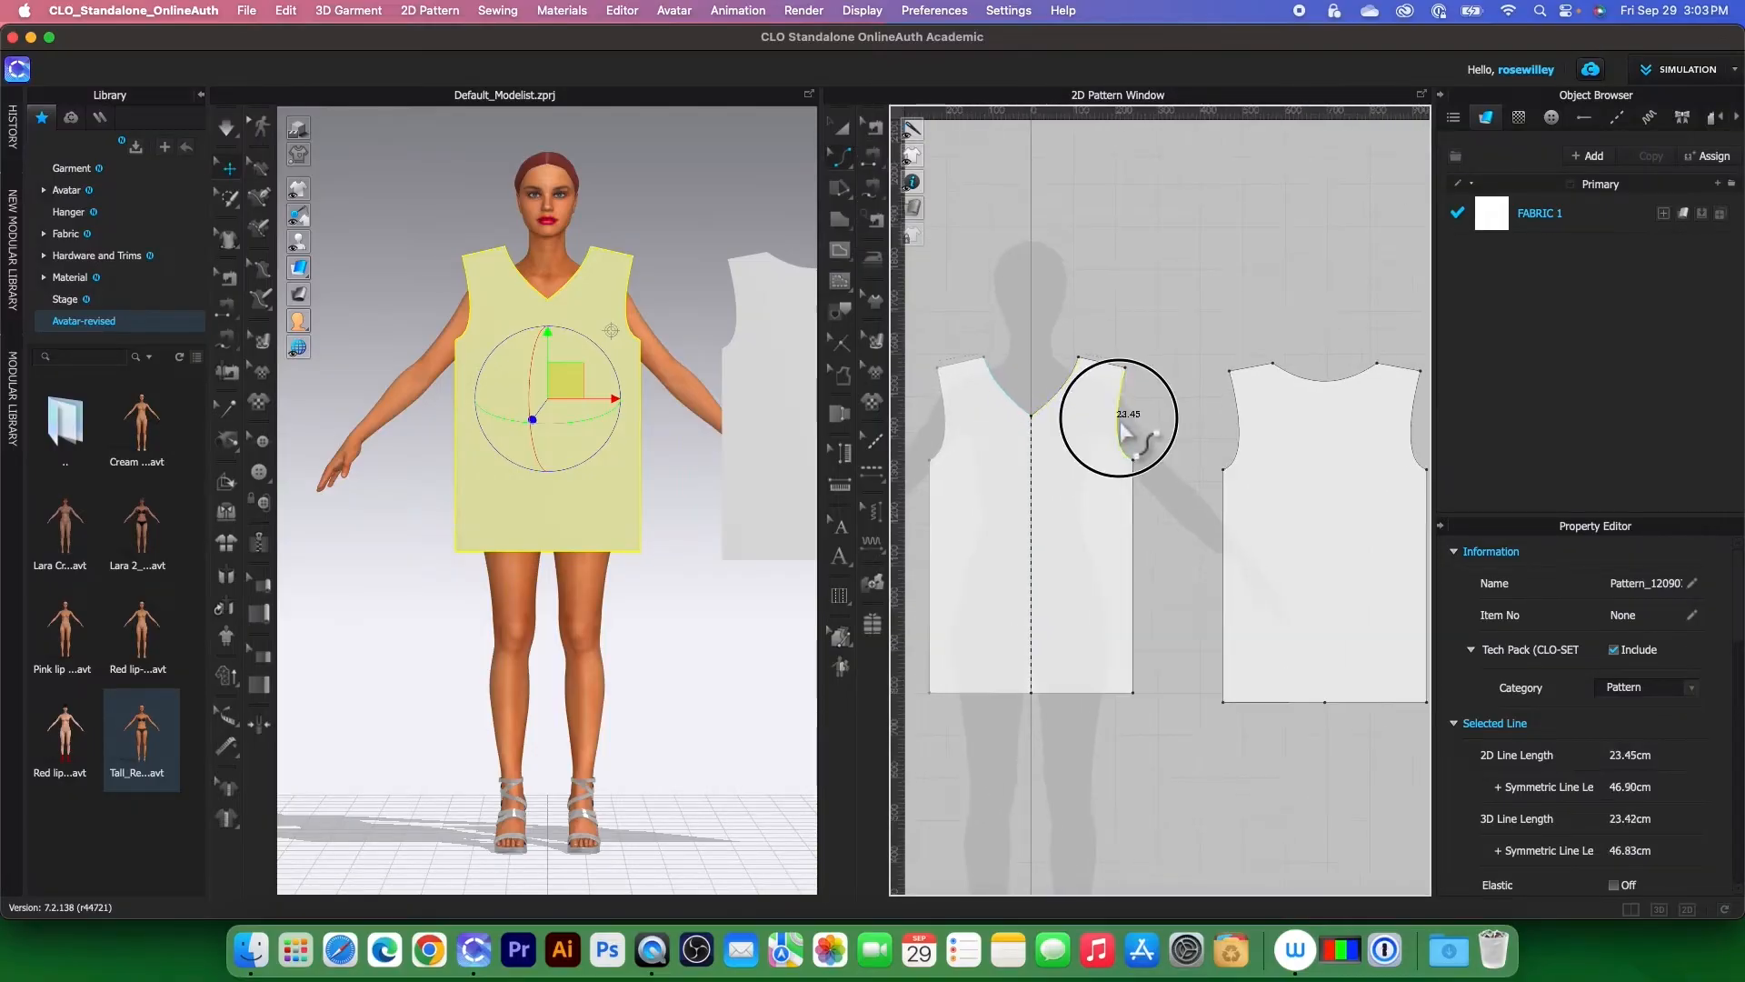
pyautogui.moveTo(1111, 423); pyautogui.dragTo(1109, 425)
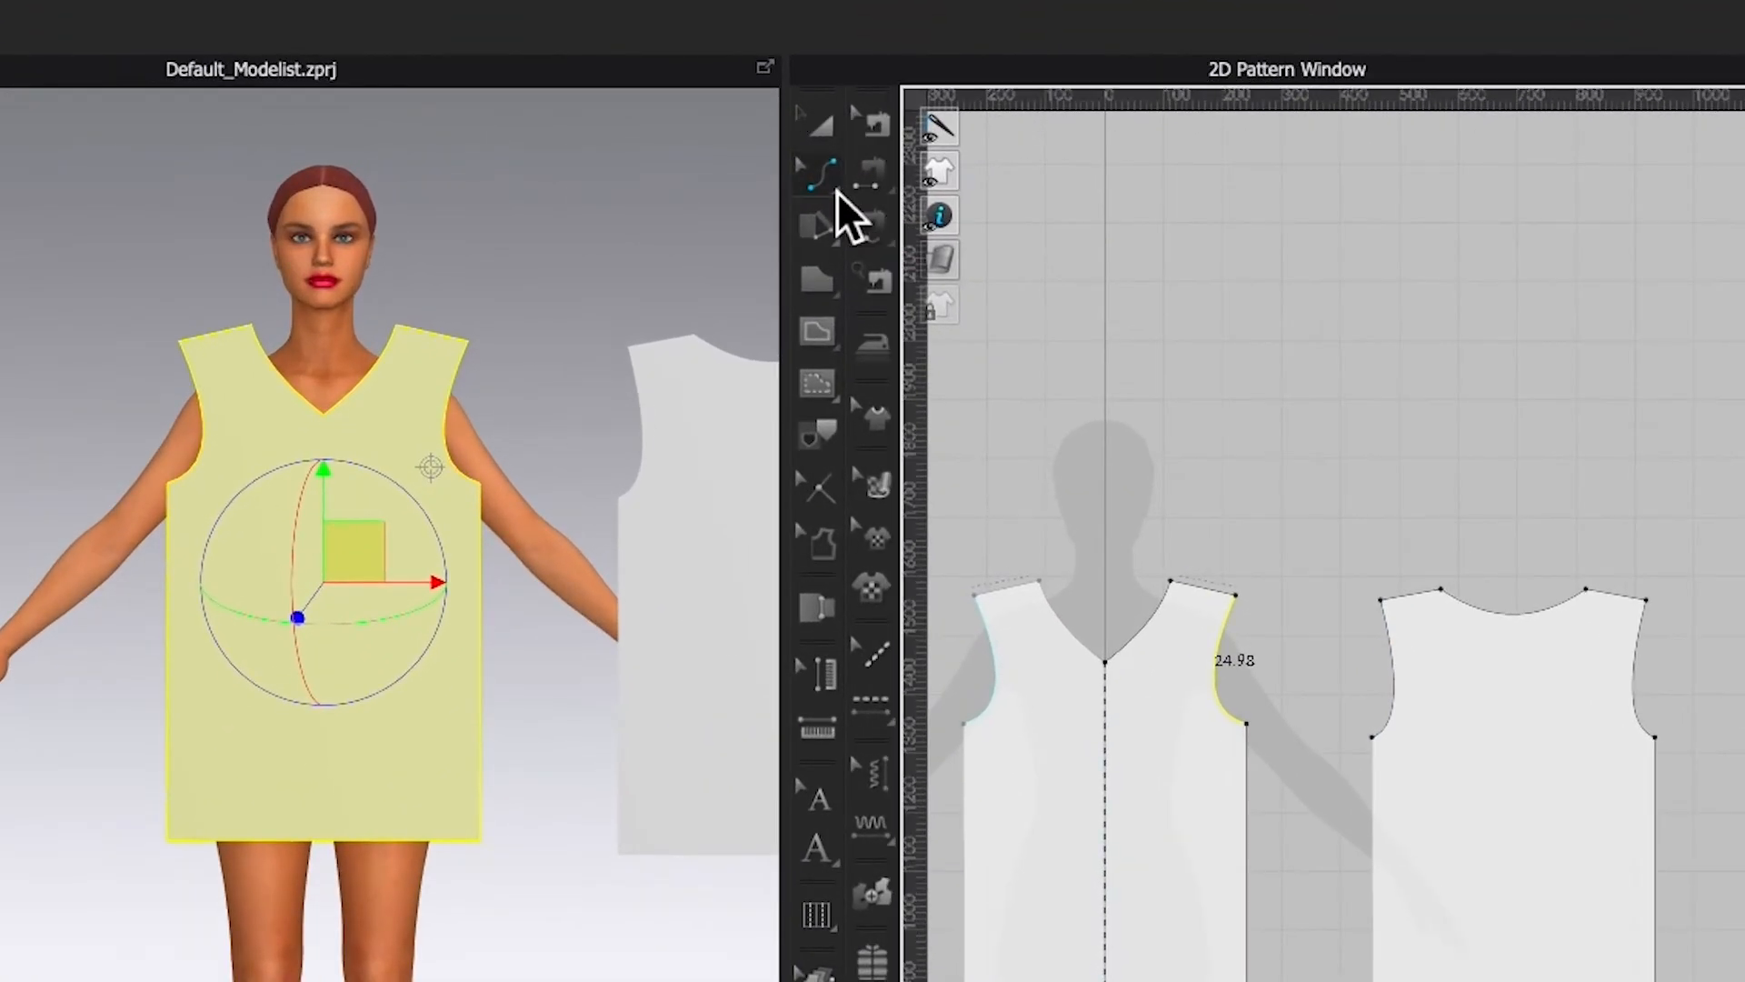
# - Compare the front and back armhole lengths by selecting both curves with Edit Pattern
pyautogui.click(818, 175)
pyautogui.click(927, 179)
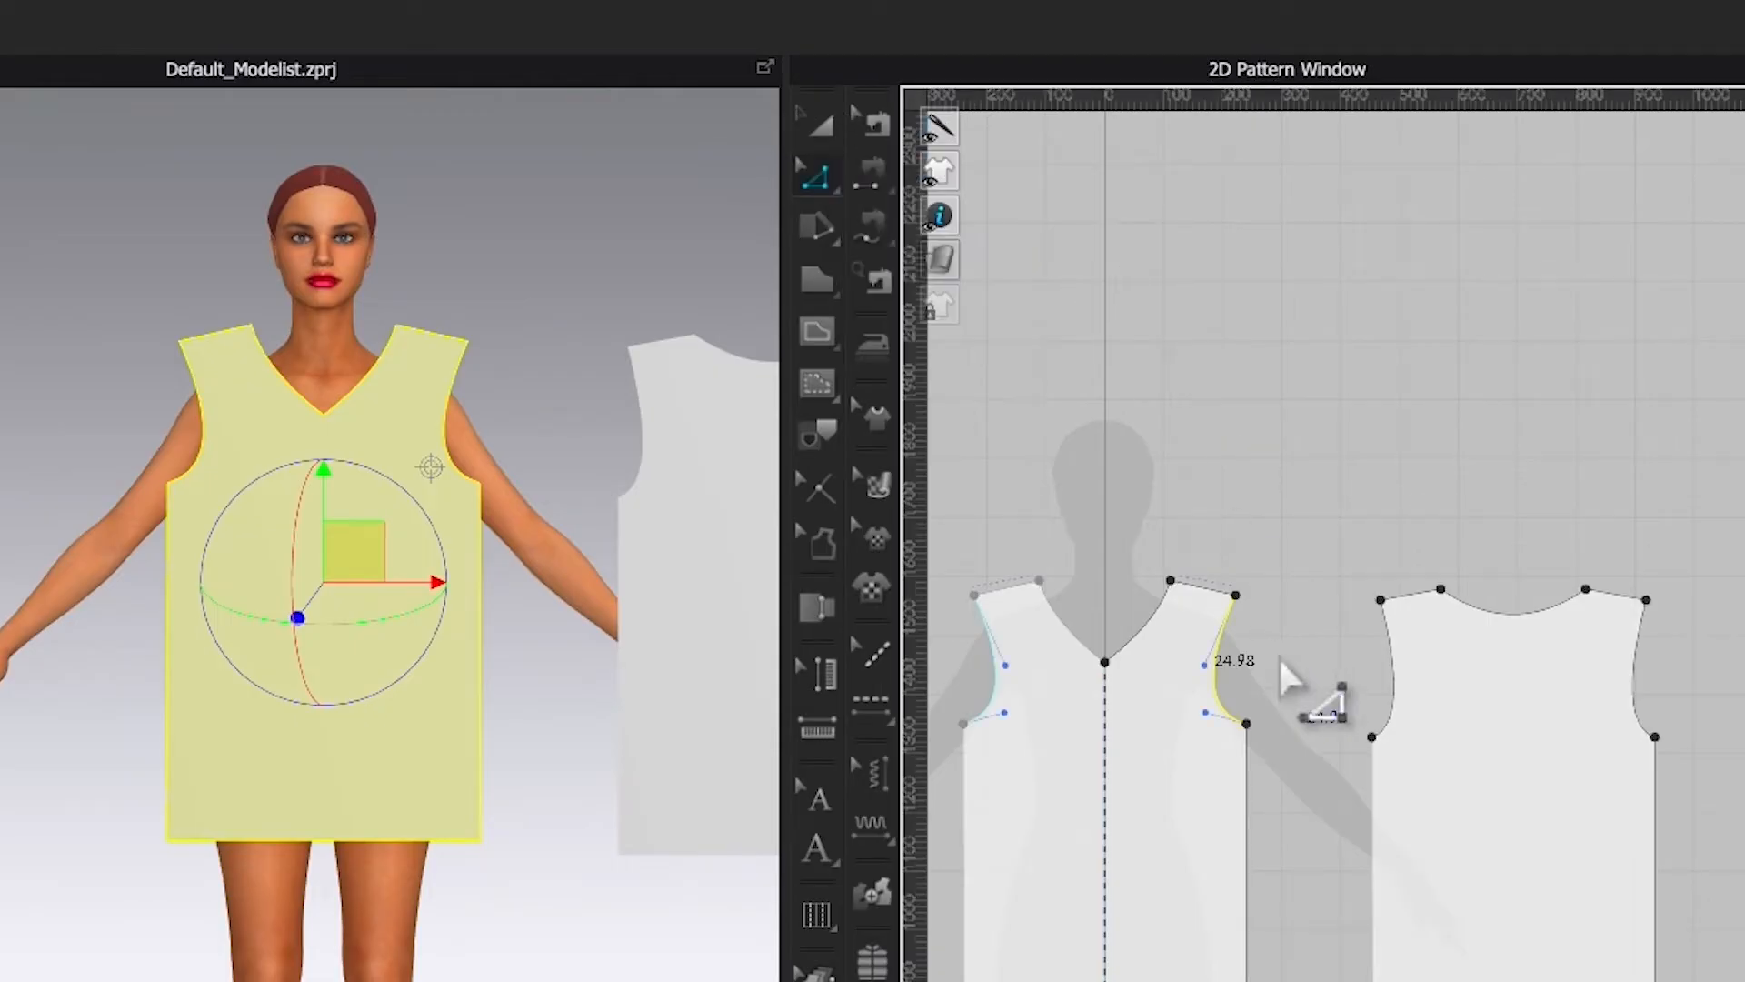
pyautogui.keyDown('shift'); pyautogui.click(1393, 702); pyautogui.keyUp('shift')
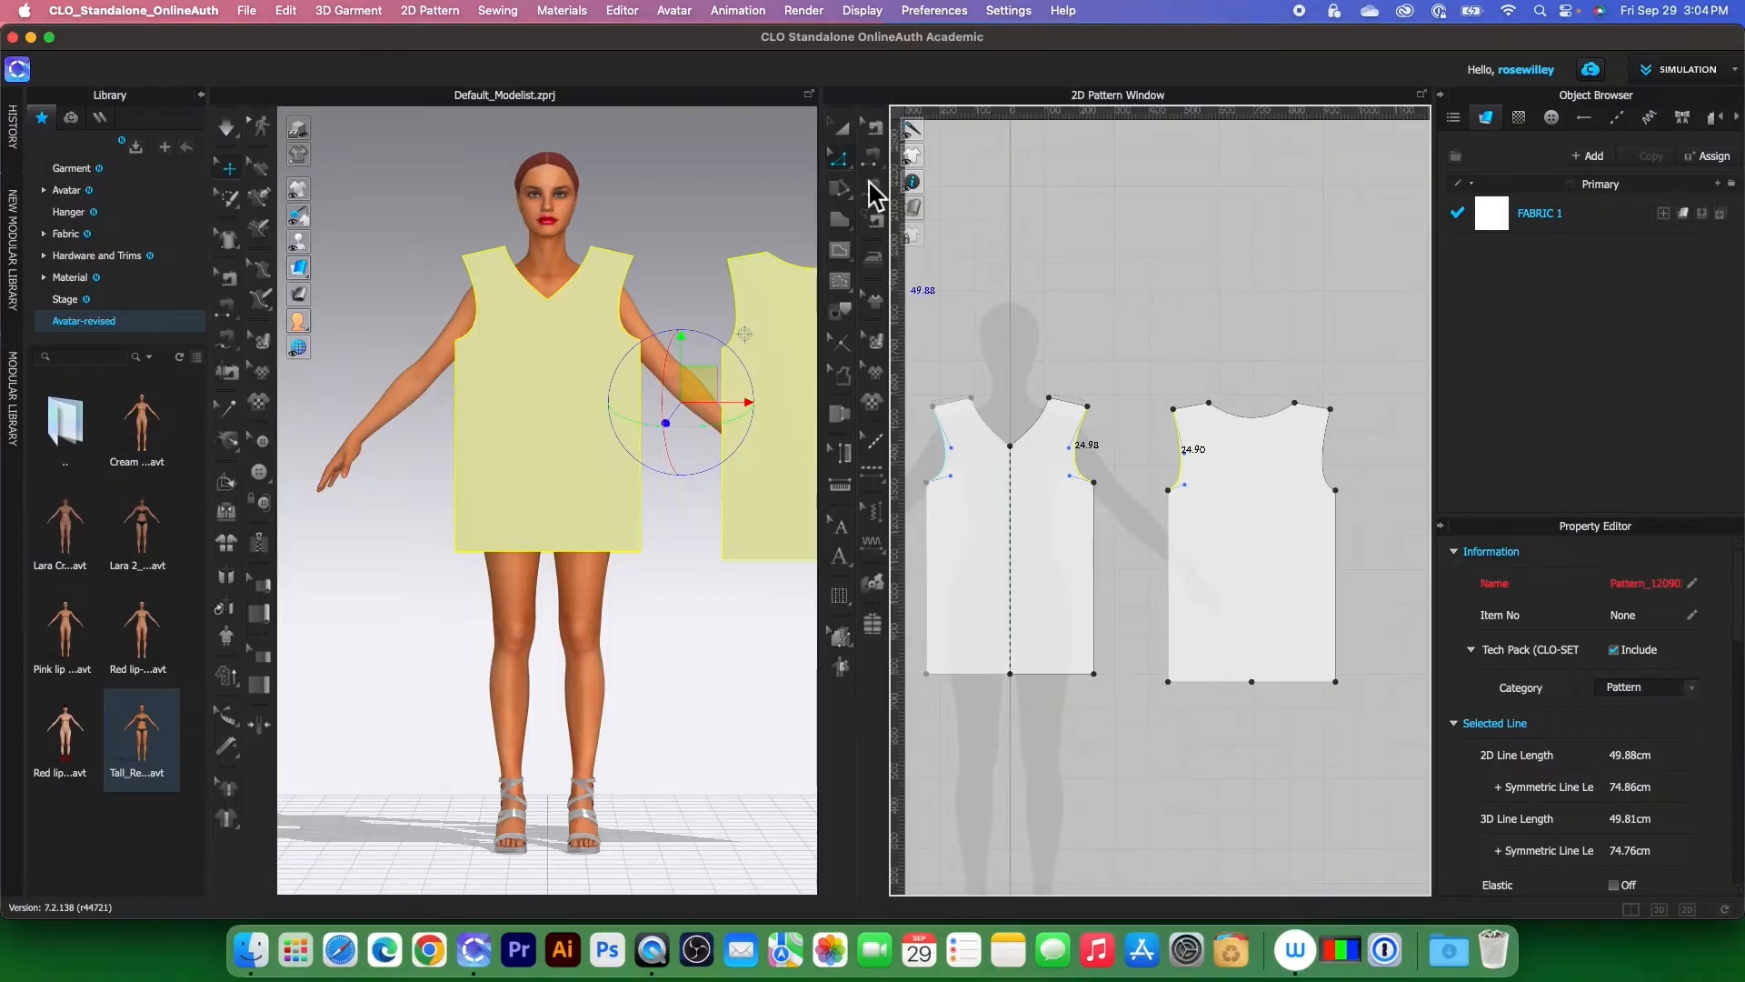
# - Create a rectangular pattern piece 21 cm wide and 56 cm high above the bodice pieces
pyautogui.click(852, 227)
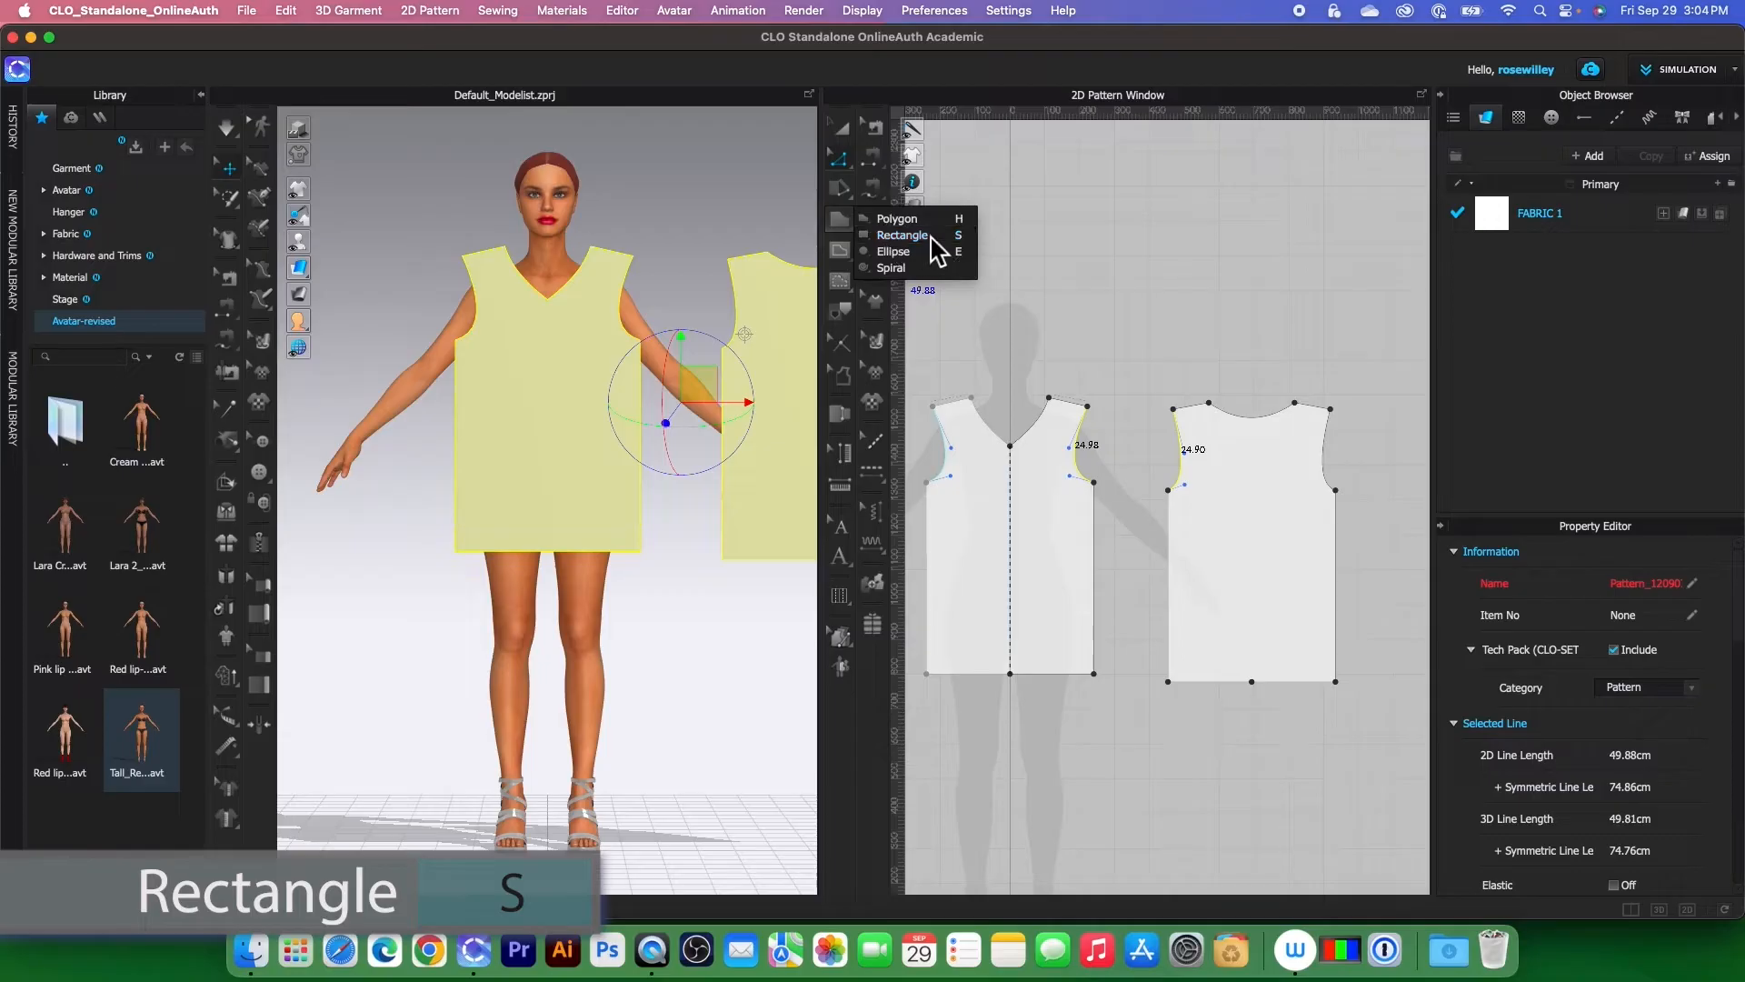
pyautogui.click(934, 243)
pyautogui.click(1153, 251)
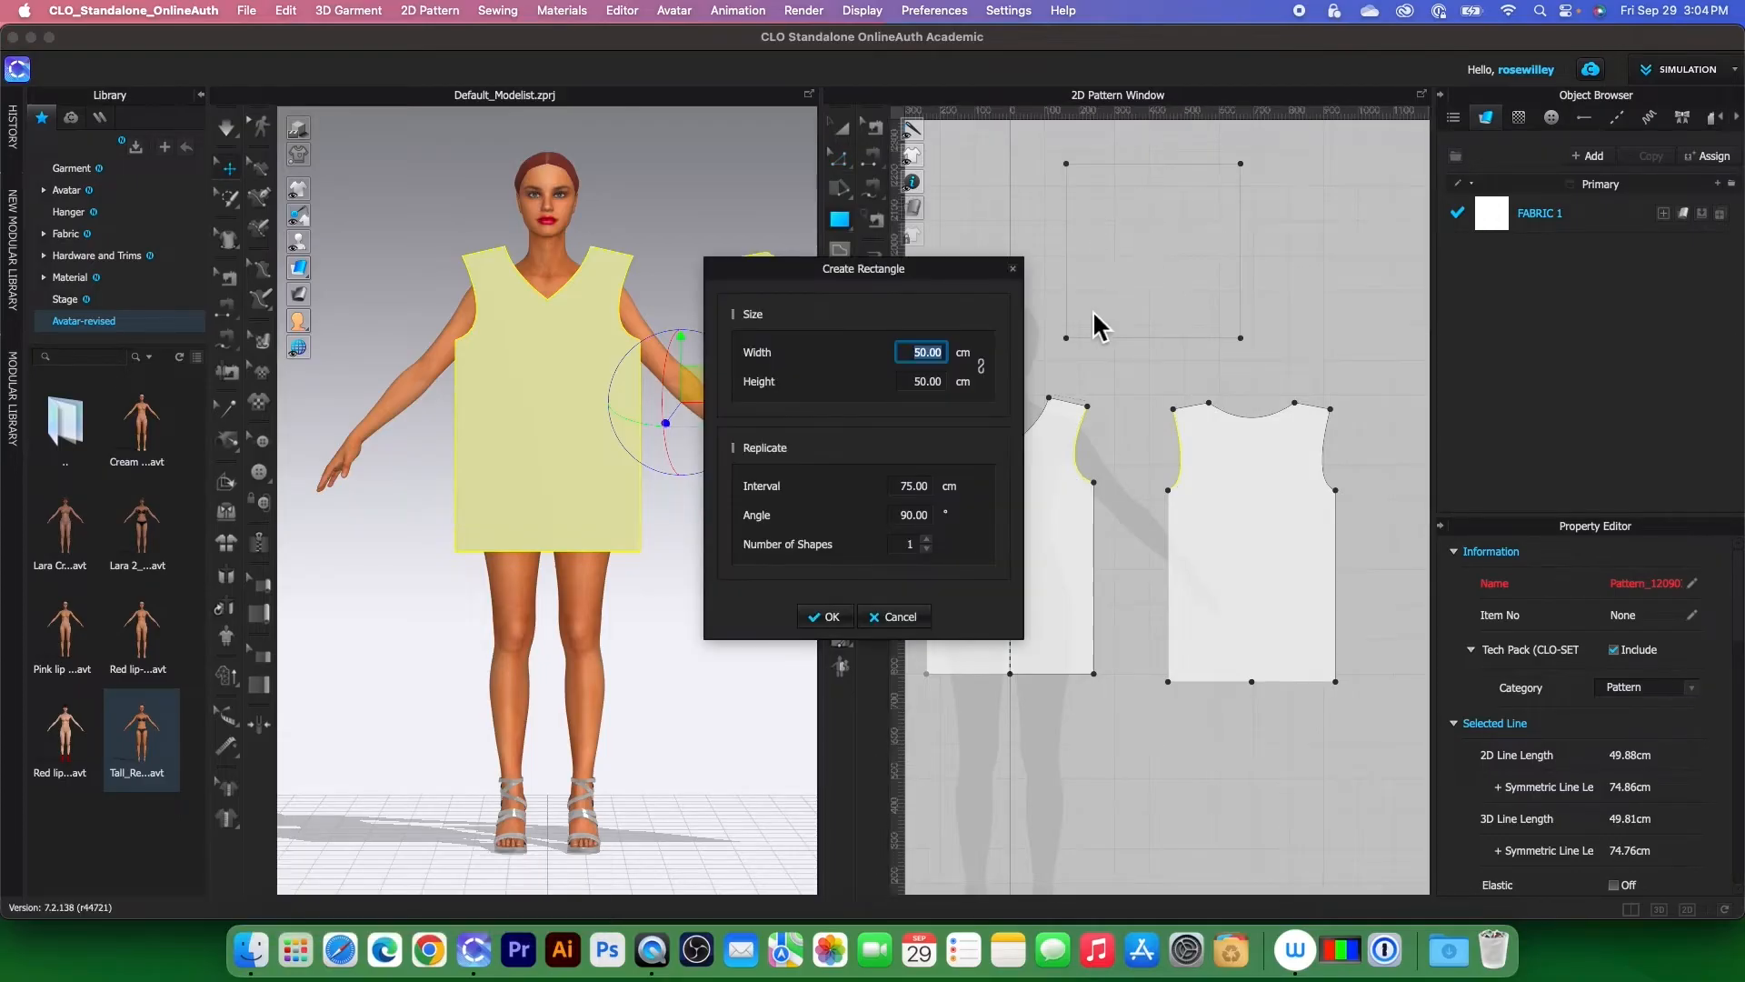
pyautogui.write('21')
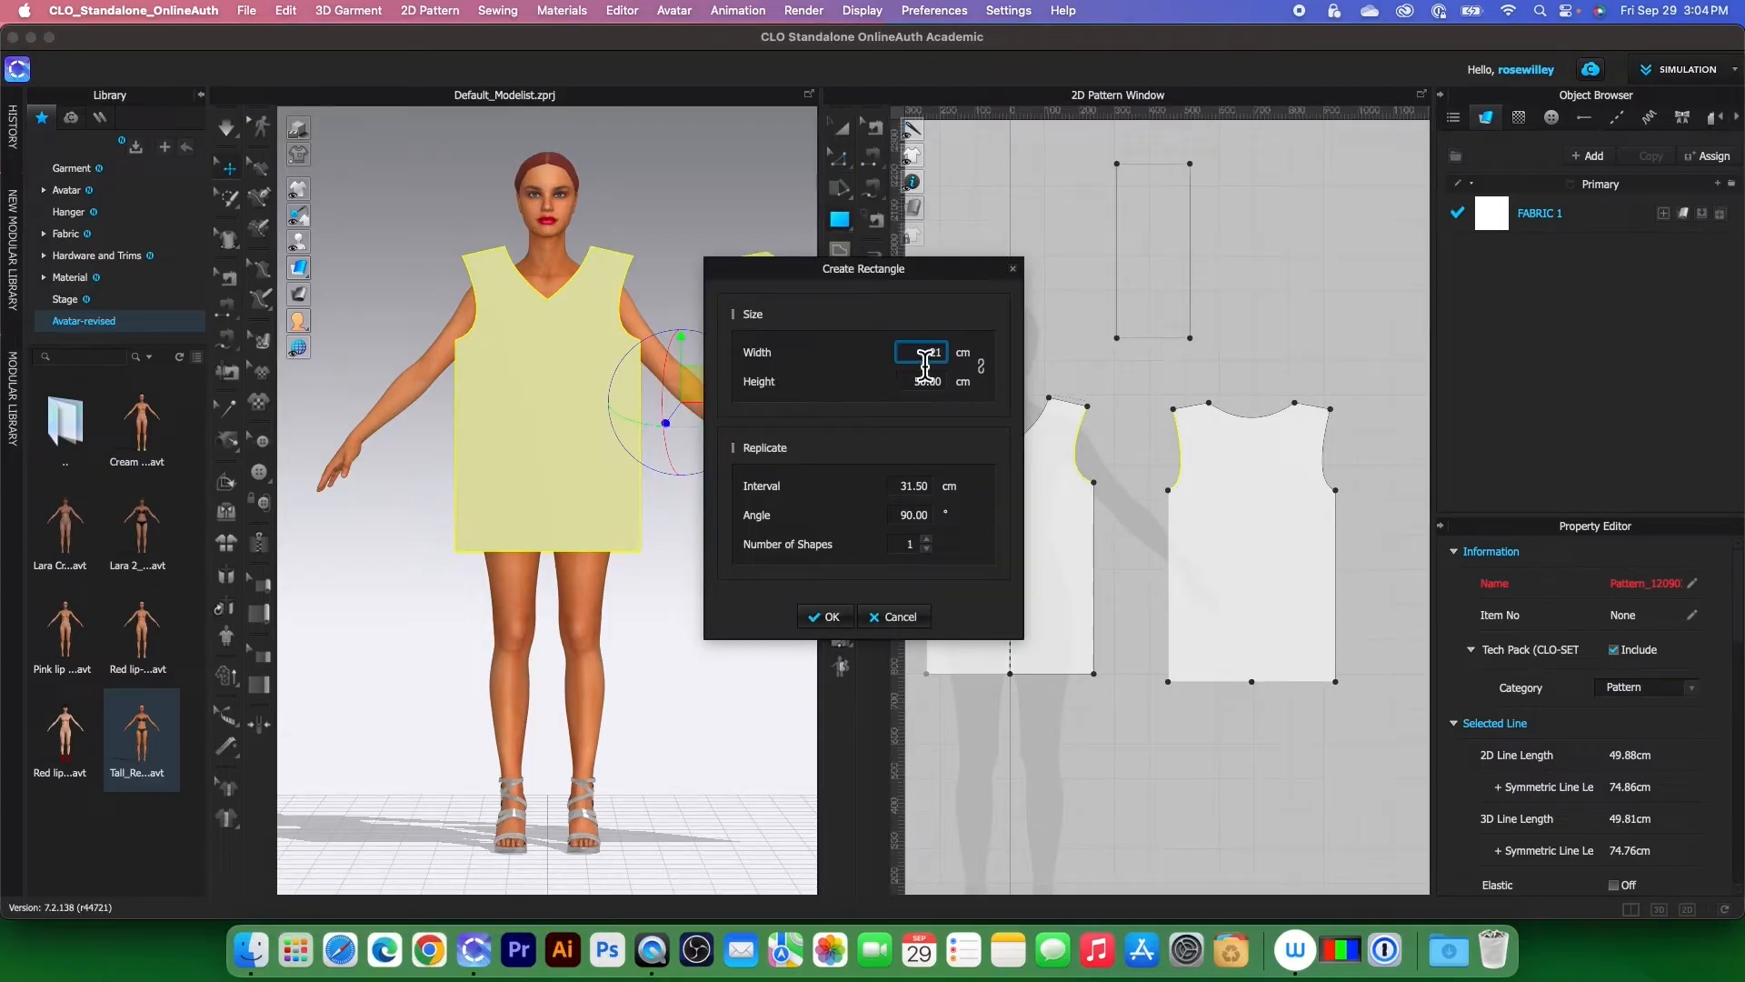
pyautogui.press('Tab')
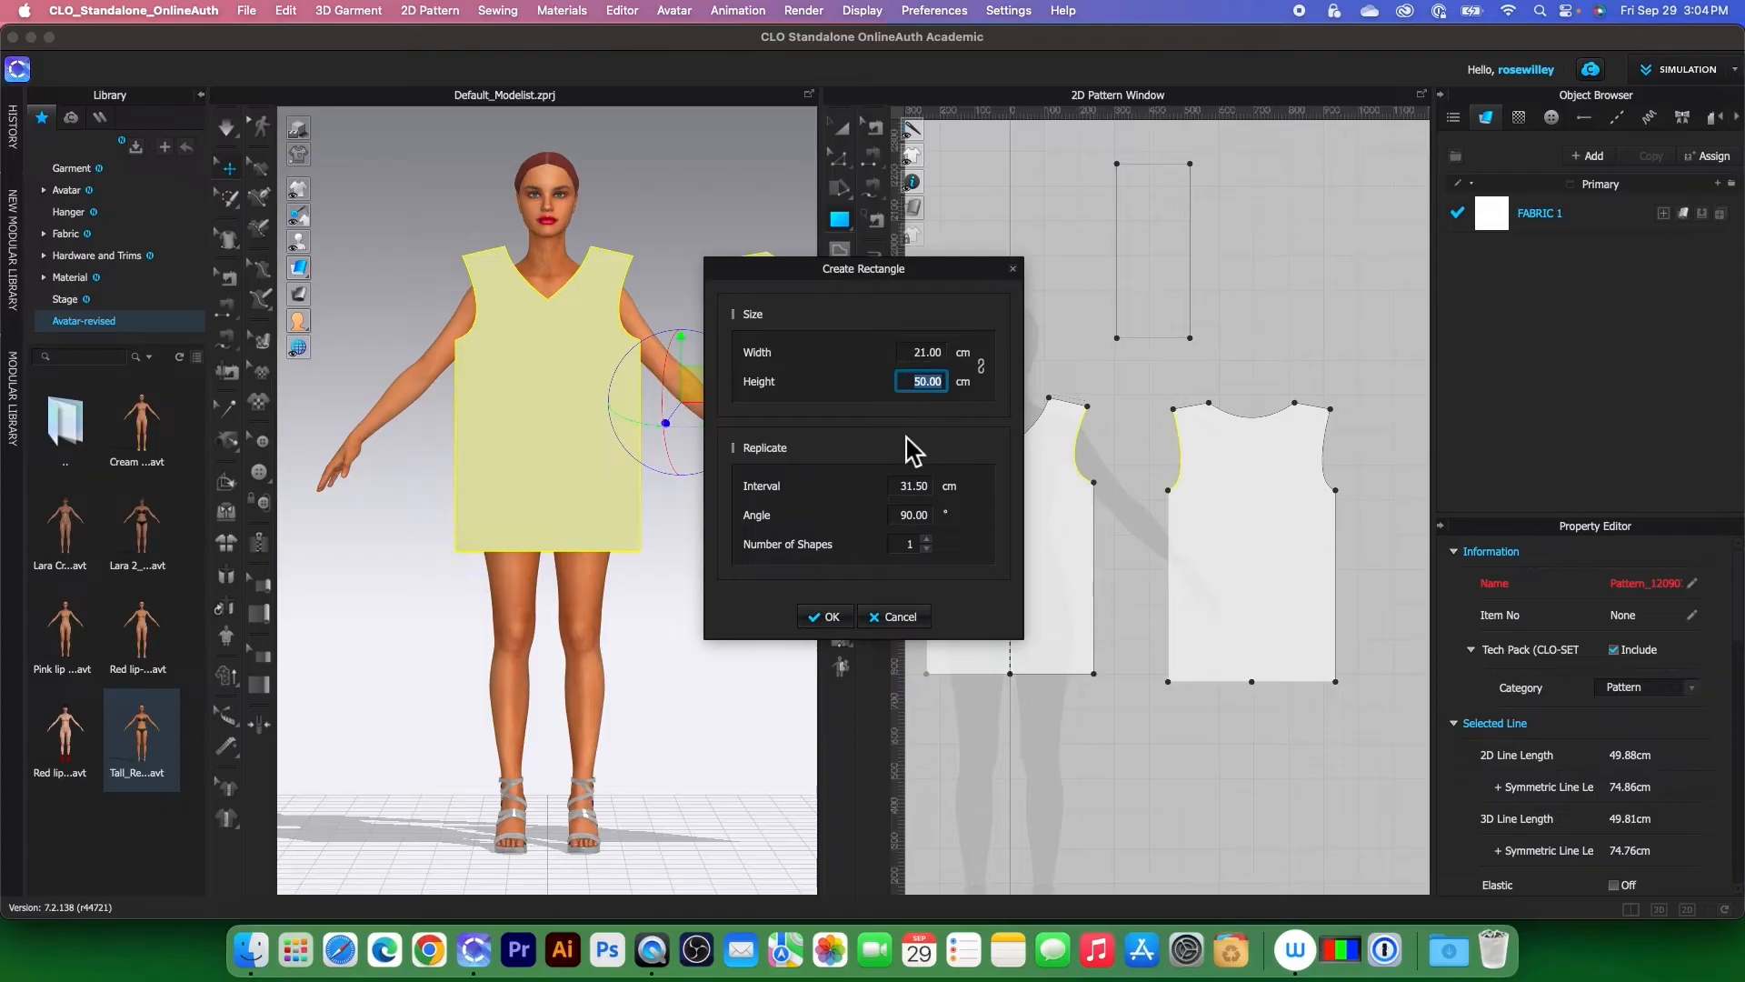
pyautogui.write('56')
pyautogui.click(828, 616)
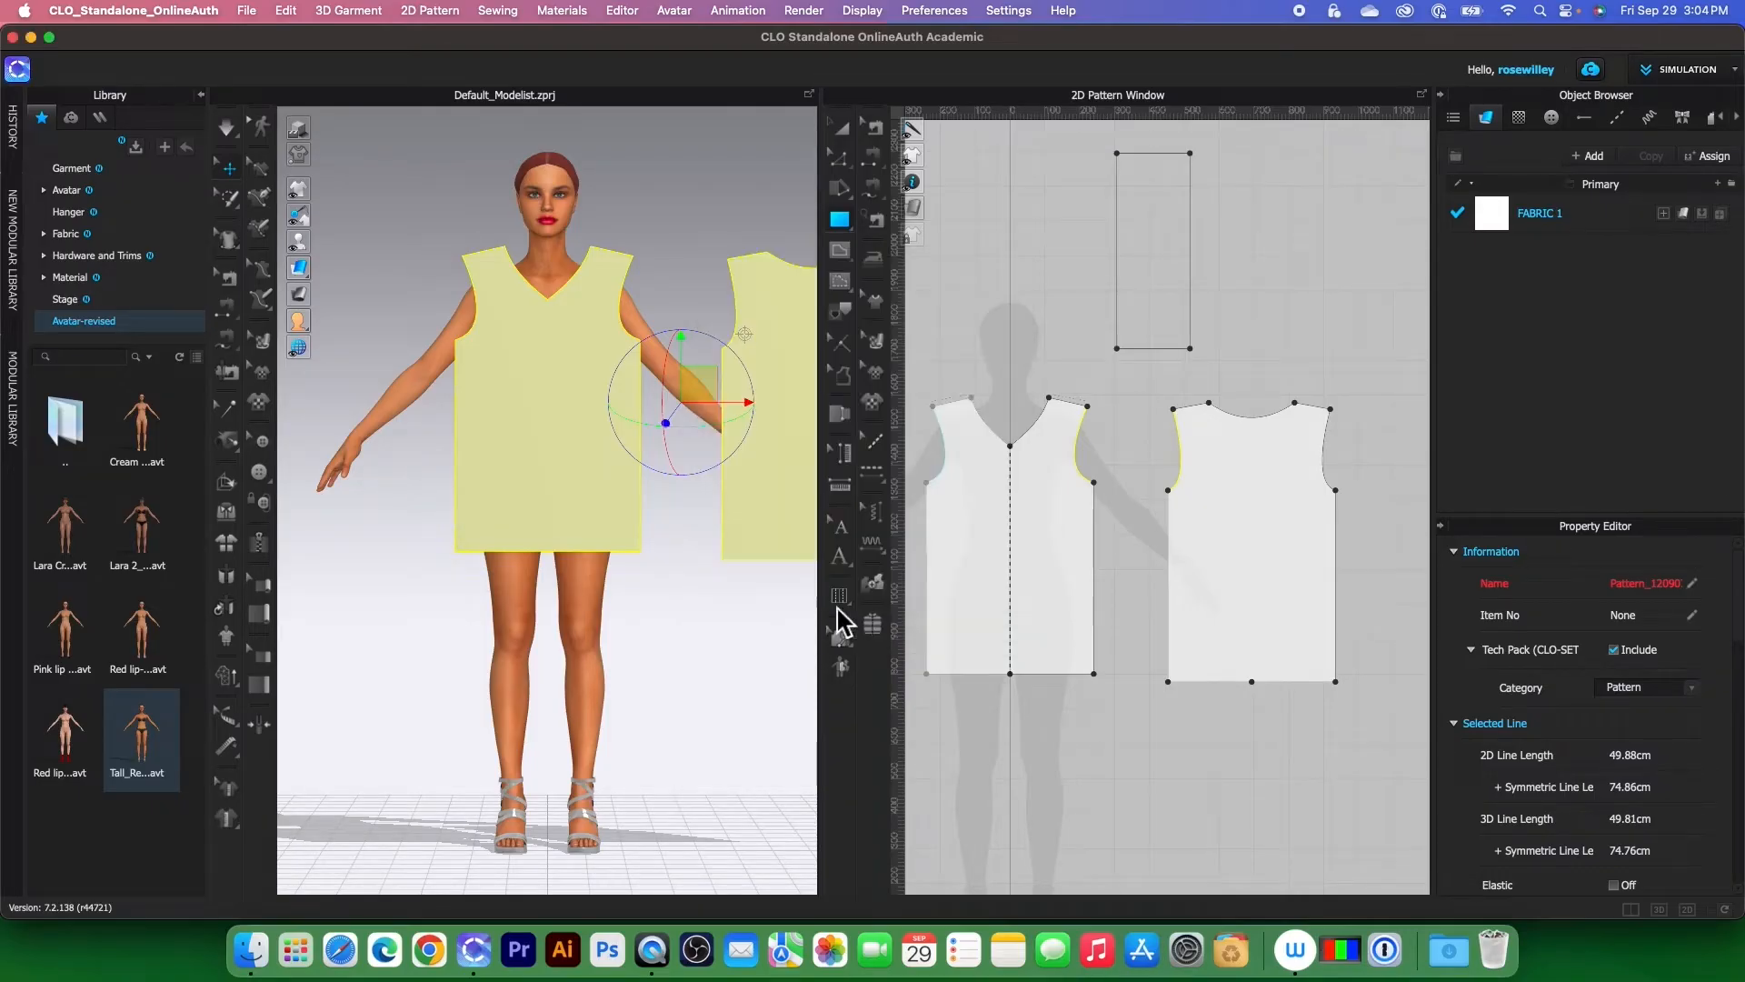
pyautogui.scroll(3, 1154, 137)
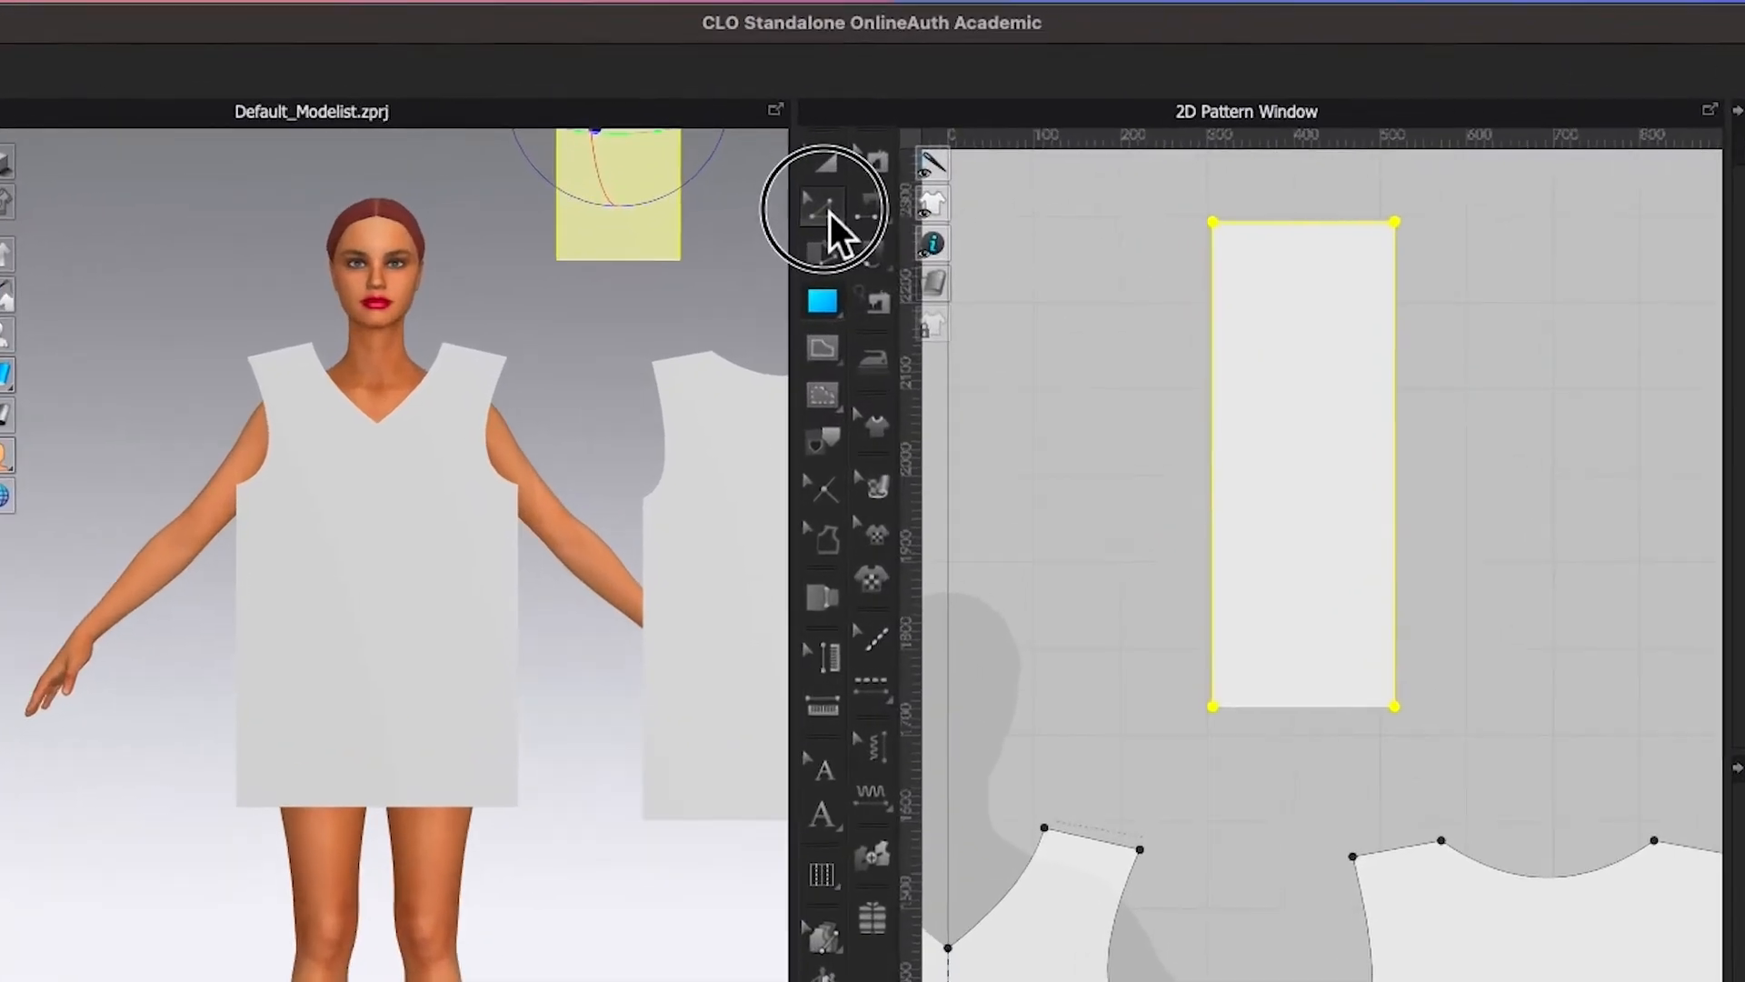
# - Offset the new rectangle's top edge as an internal line at a distance of 12 cm
pyautogui.click(847, 162)
pyautogui.click(932, 158)
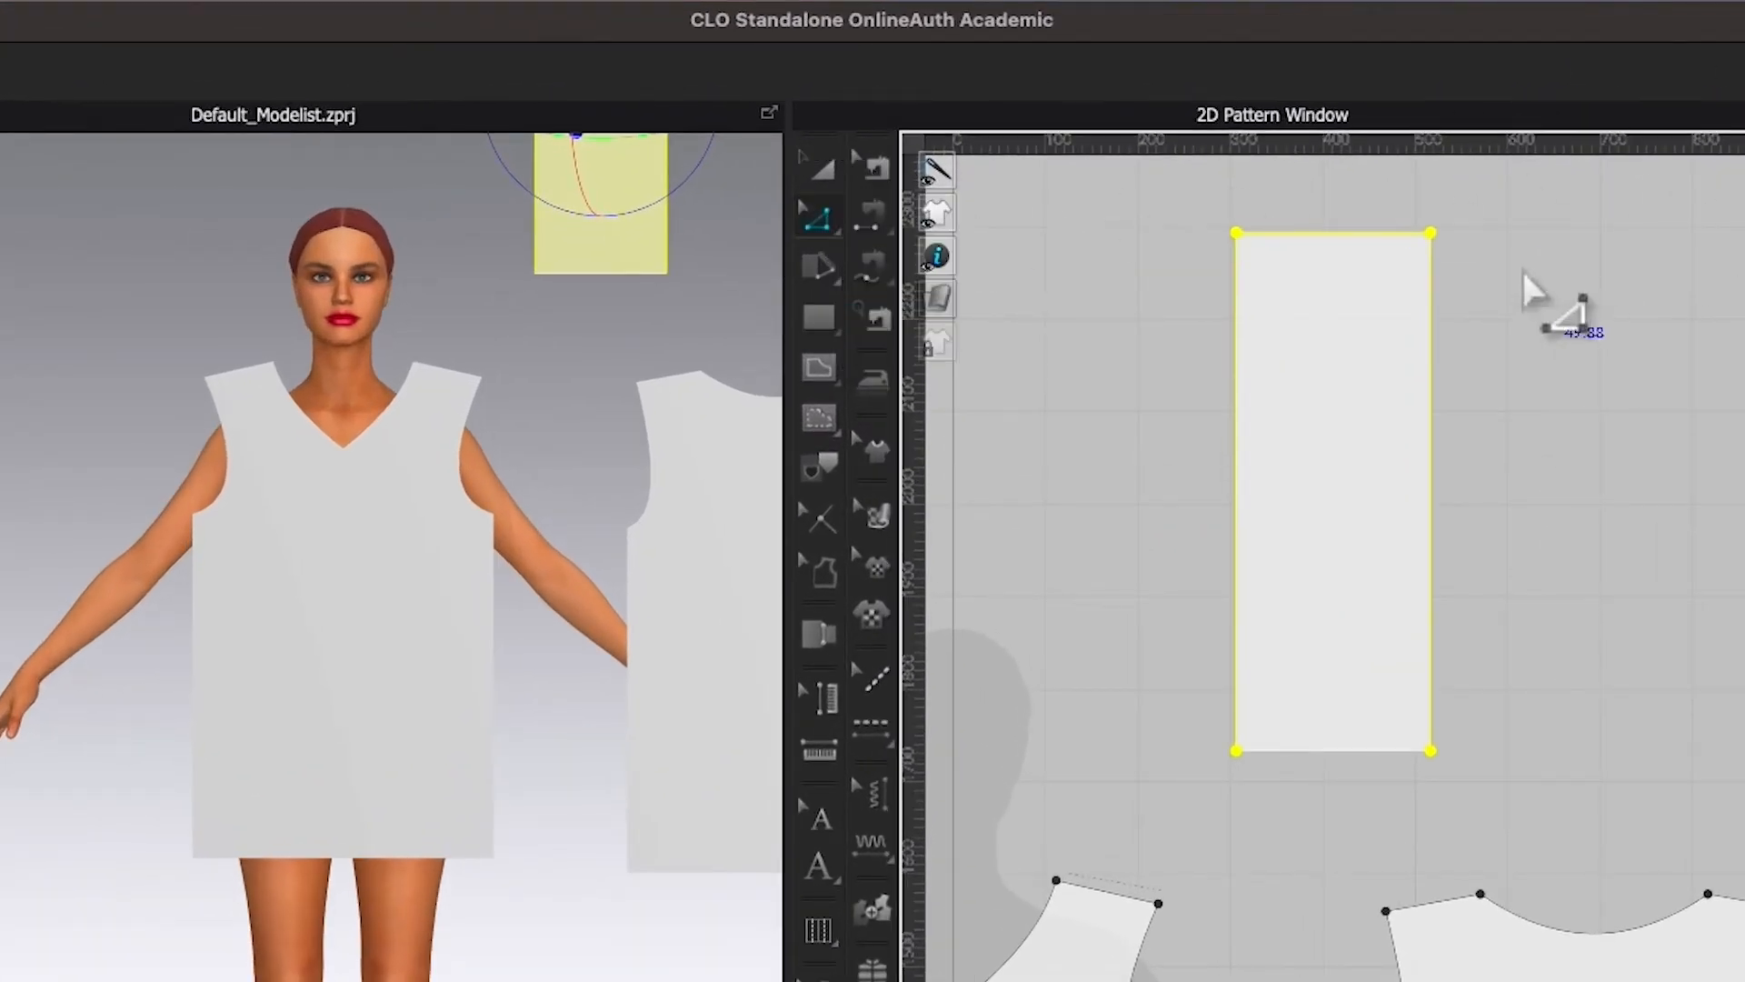
pyautogui.click(1356, 234)
pyautogui.rightClick(1338, 235)
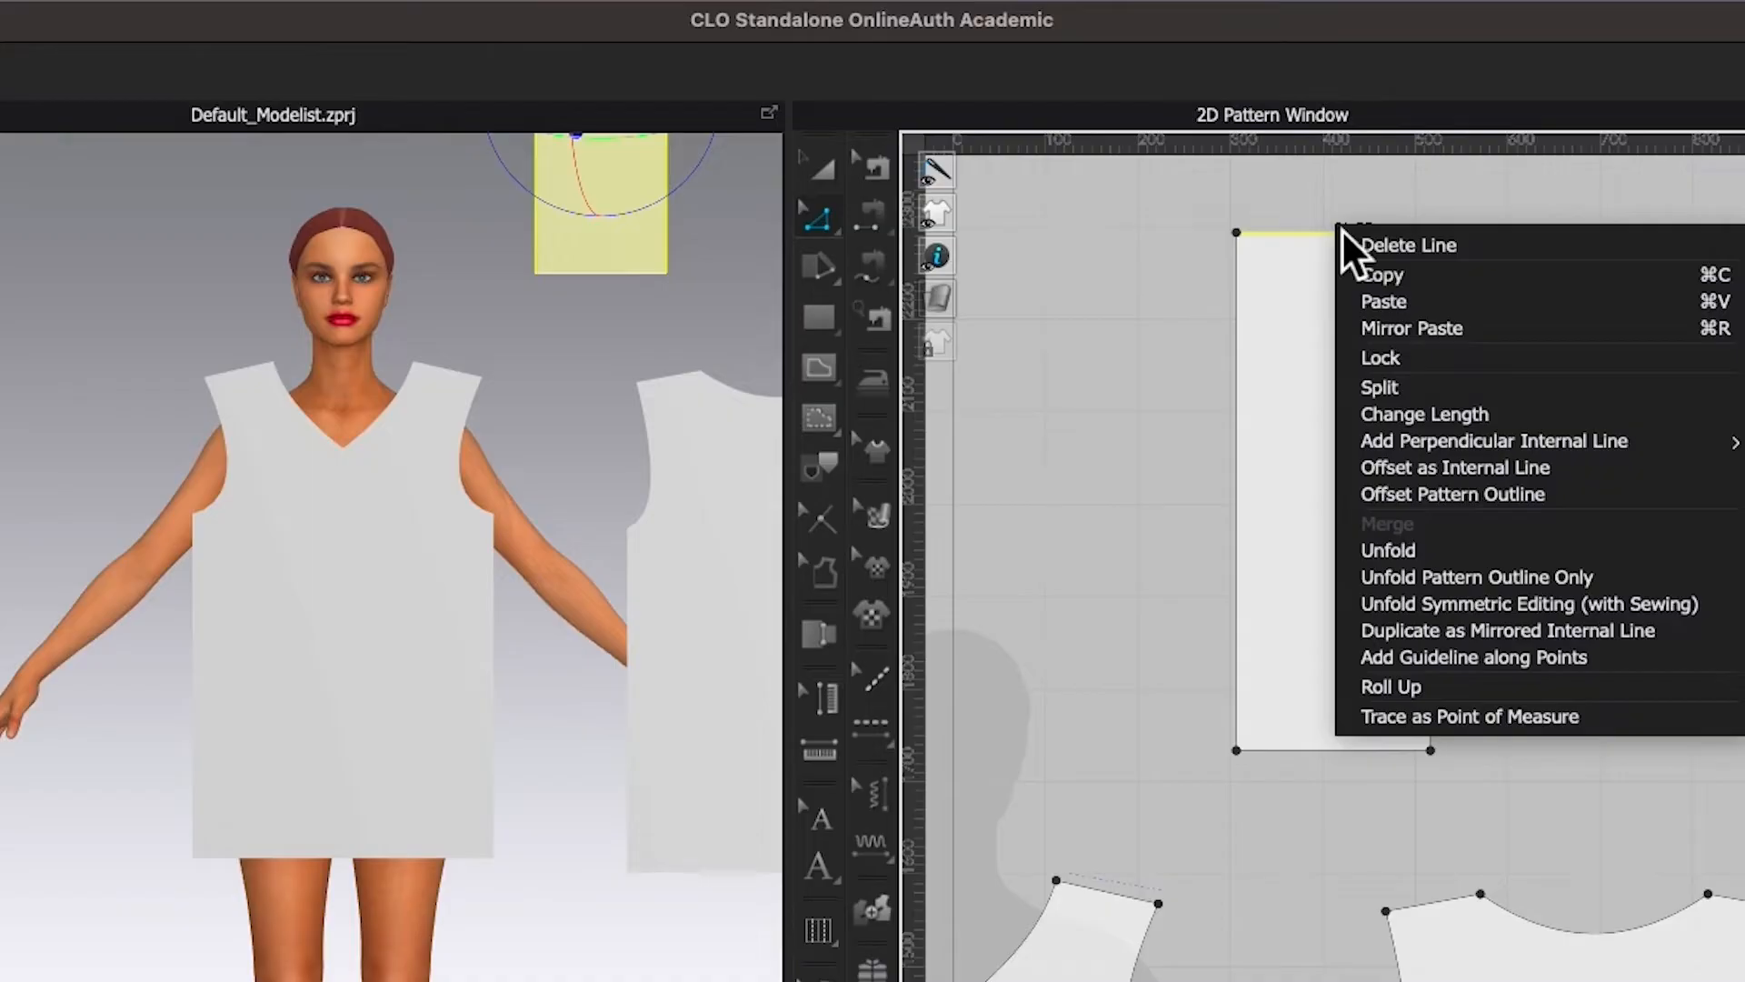
pyautogui.click(1483, 471)
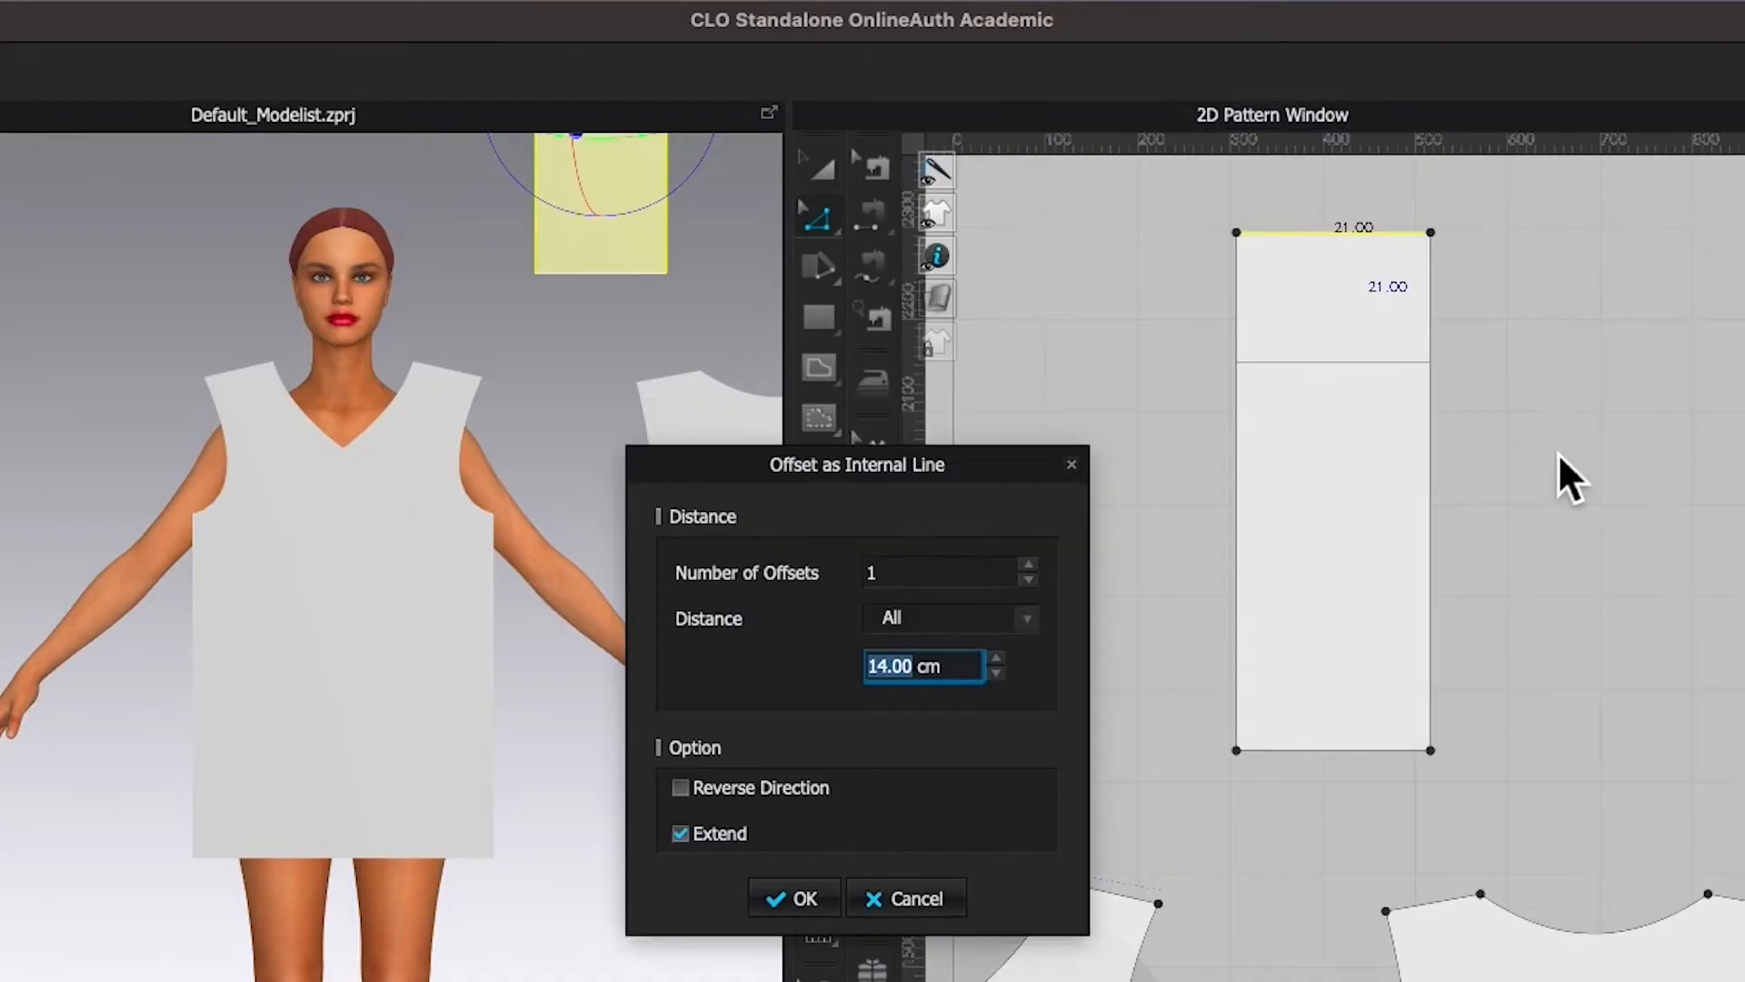
pyautogui.write('12')
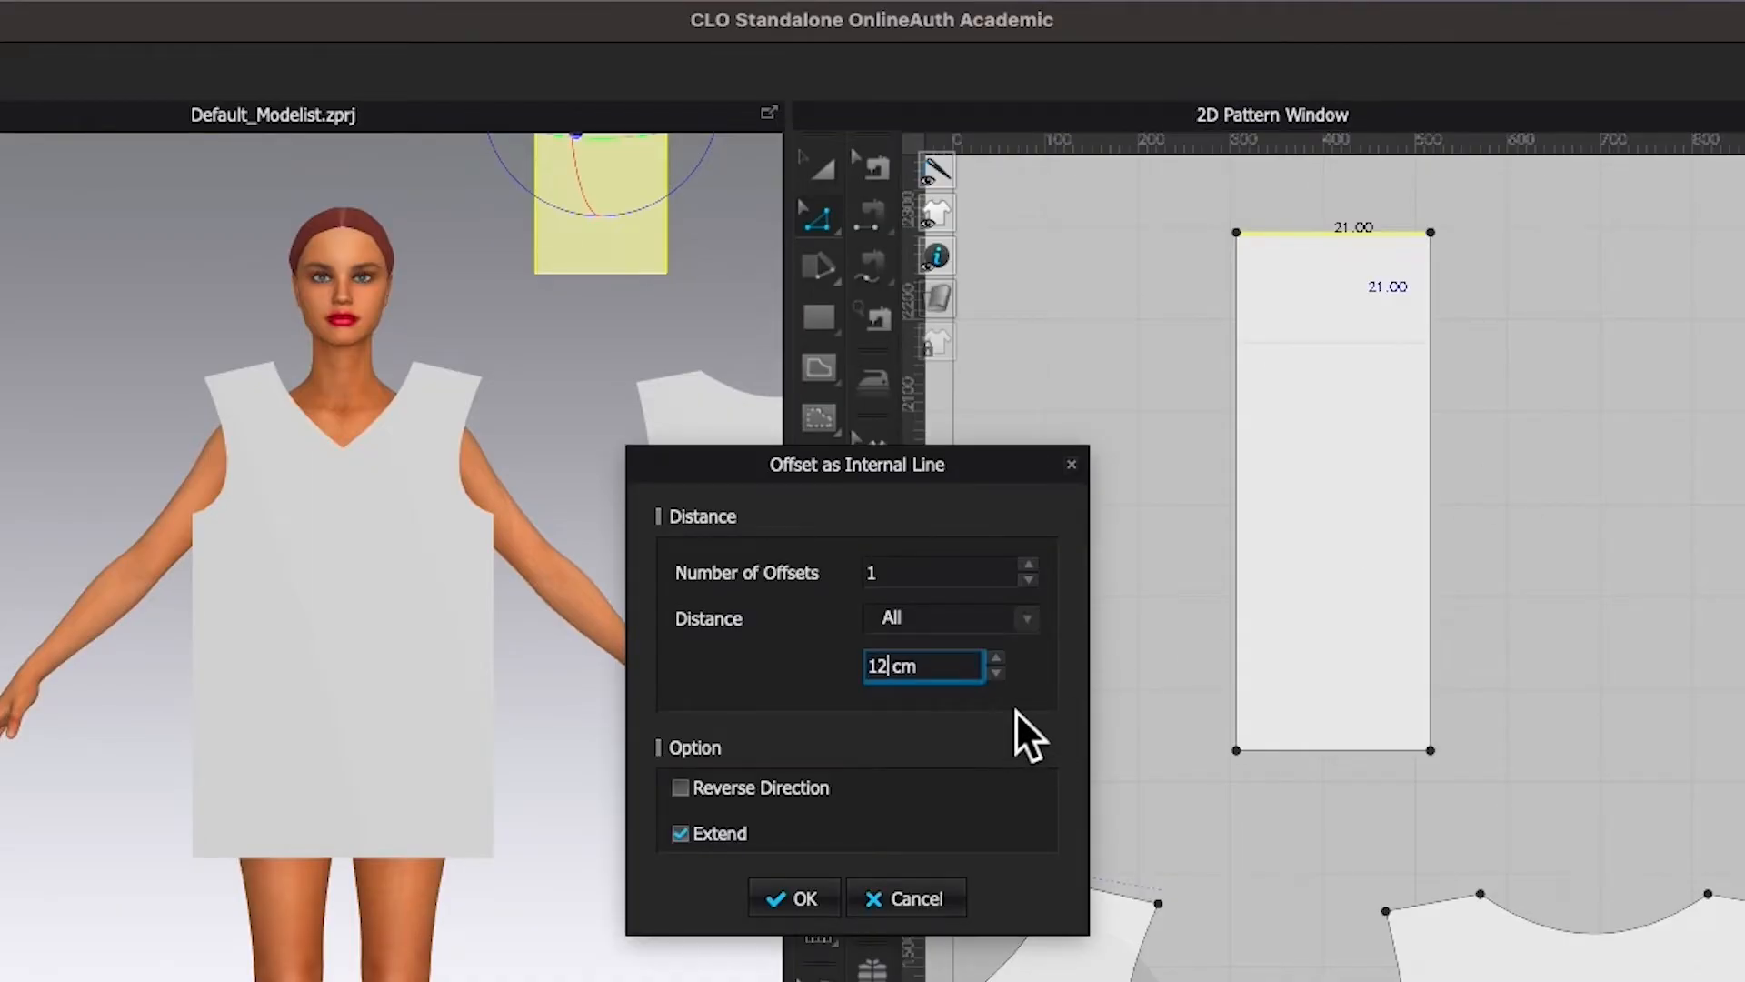
pyautogui.click(803, 898)
# - Offset the rectangle's left edge as an internal line at a distance of 14 cm
pyautogui.click(1238, 538)
pyautogui.rightClick(1240, 536)
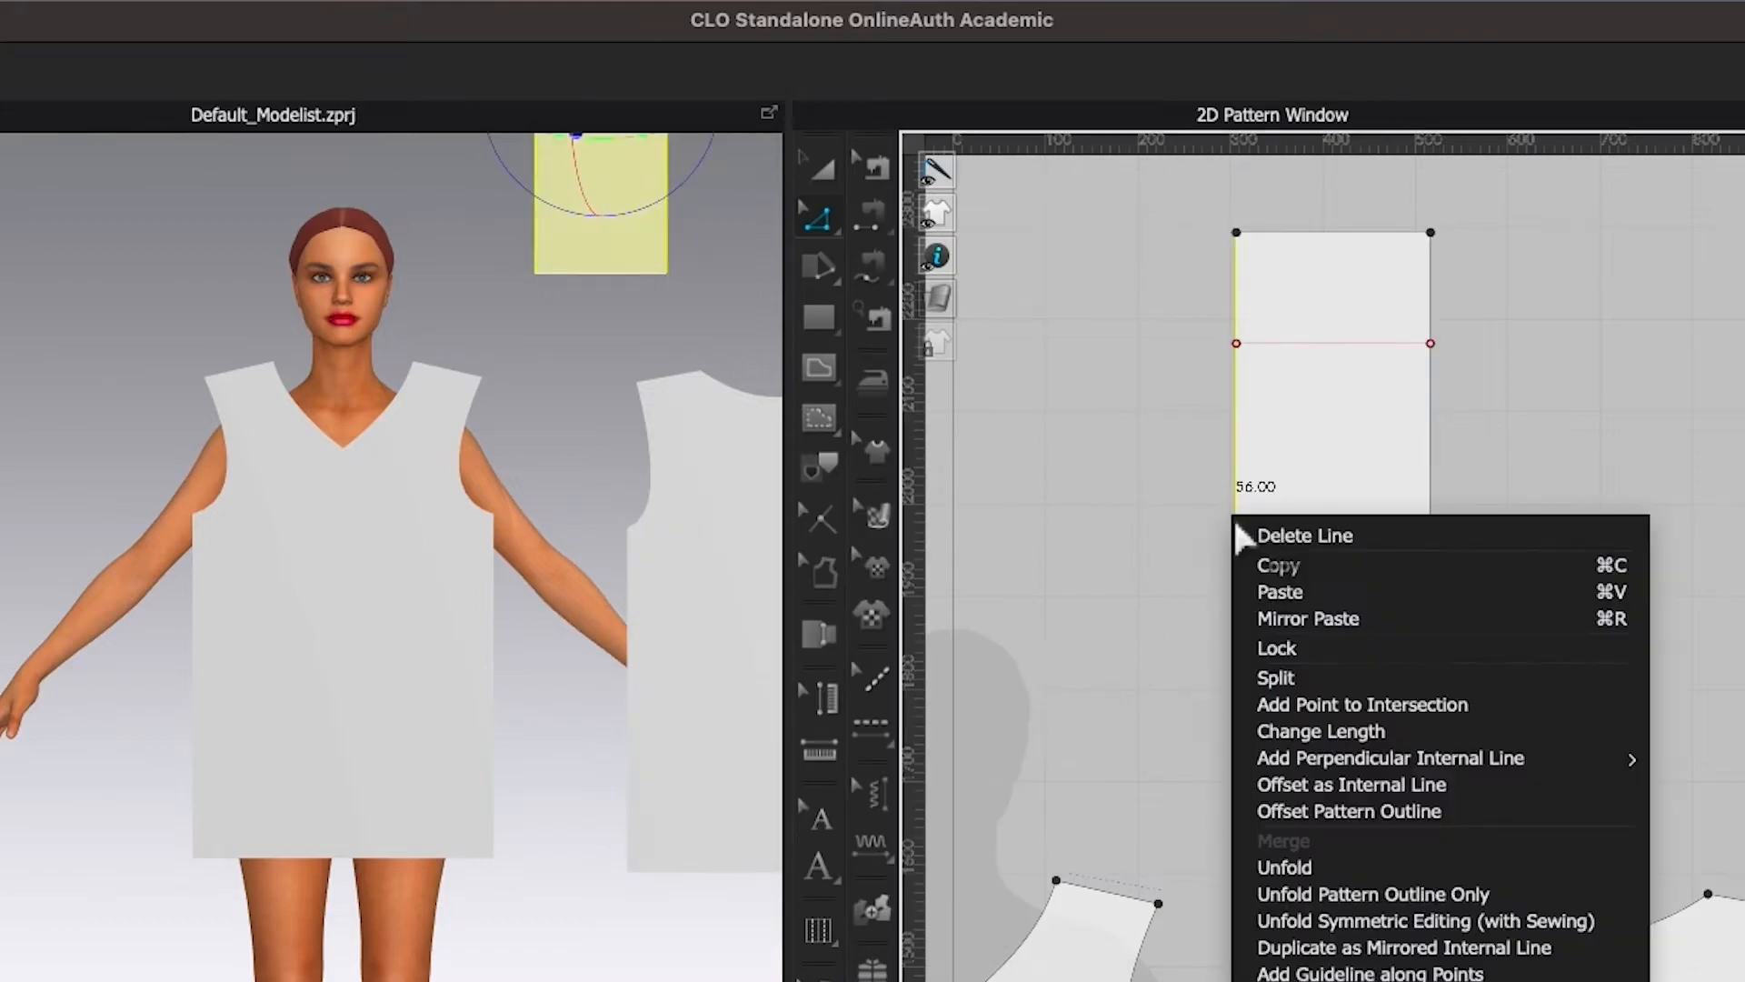
pyautogui.click(1366, 784)
pyautogui.write('14')
pyautogui.click(804, 898)
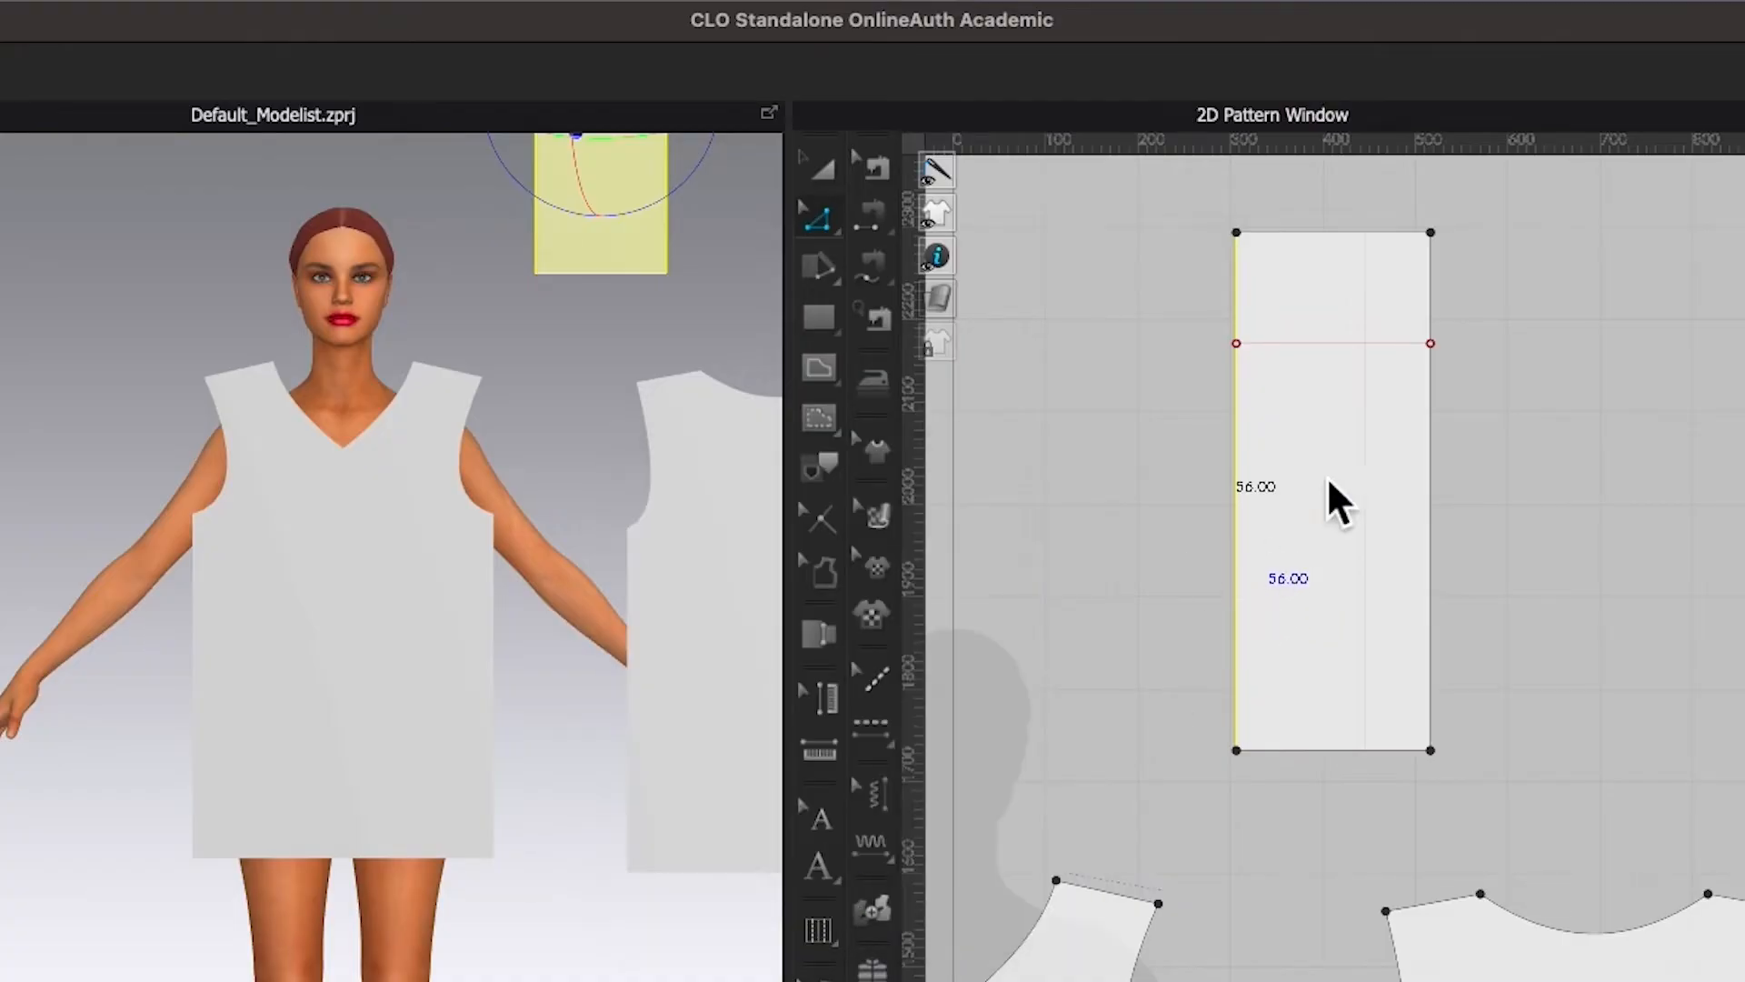
pyautogui.scroll(-3, 1509, 382)
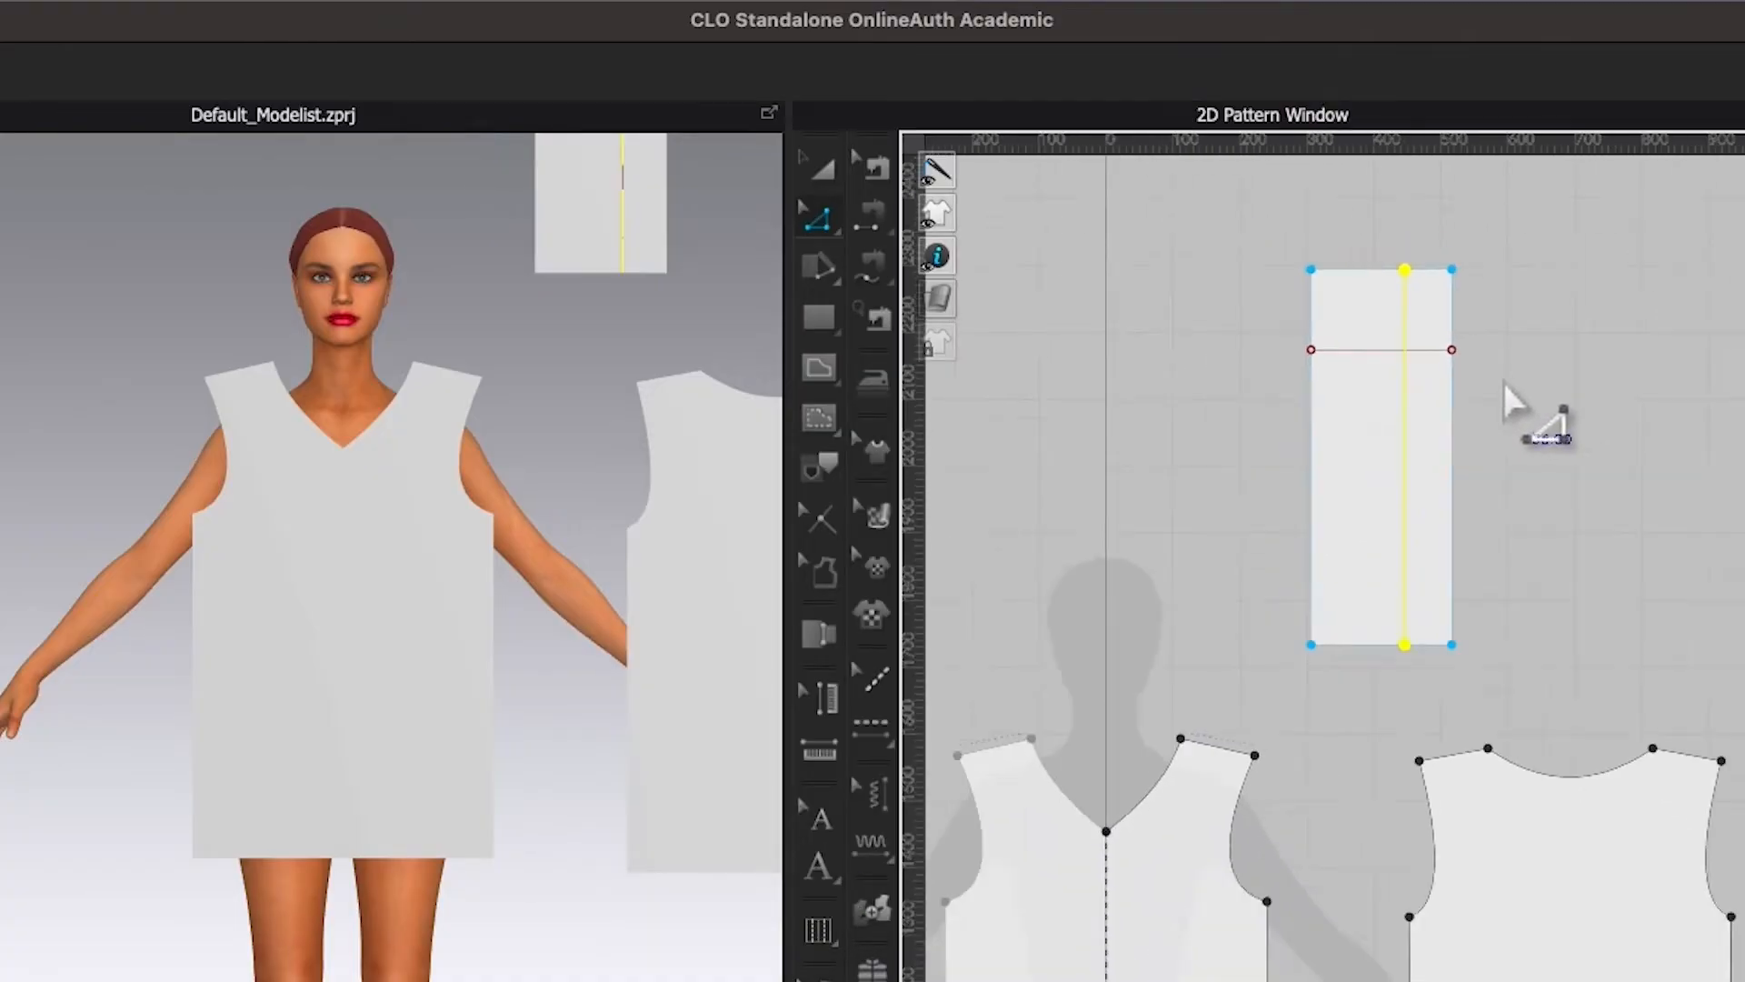
# - Lock all pattern outlines and convert the rectangle's two internal lines to baselines
pyautogui.rightClick(1517, 380)
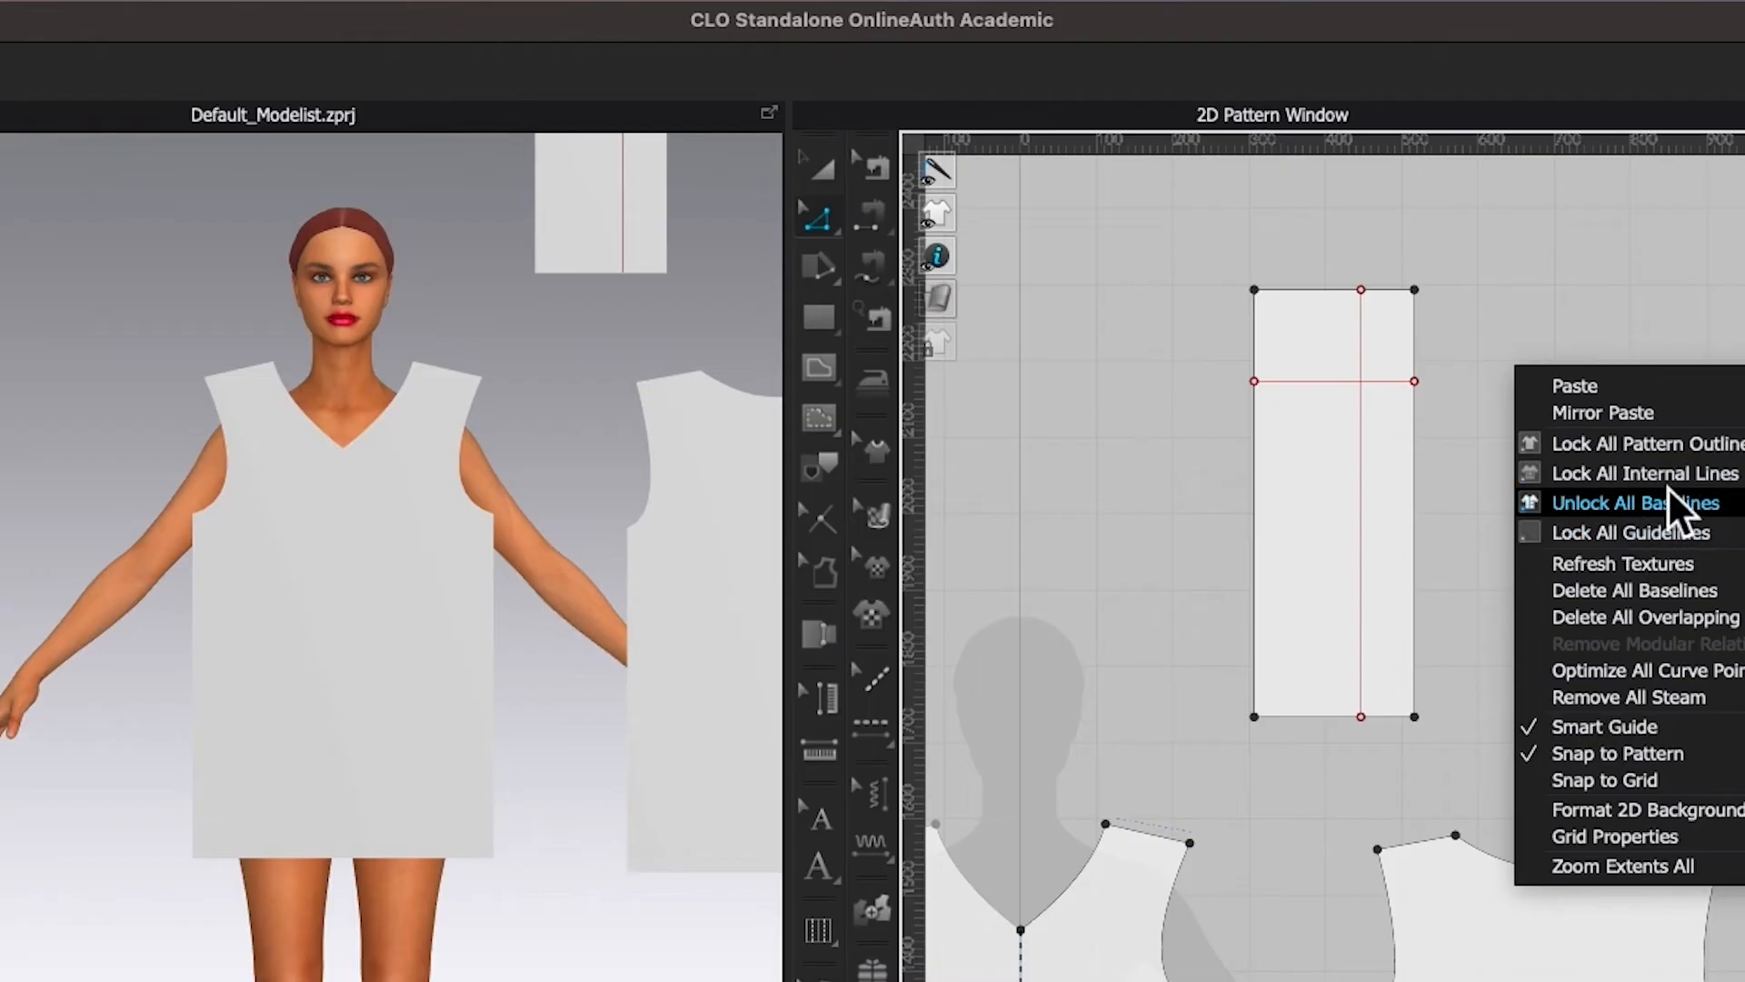
pyautogui.click(1663, 446)
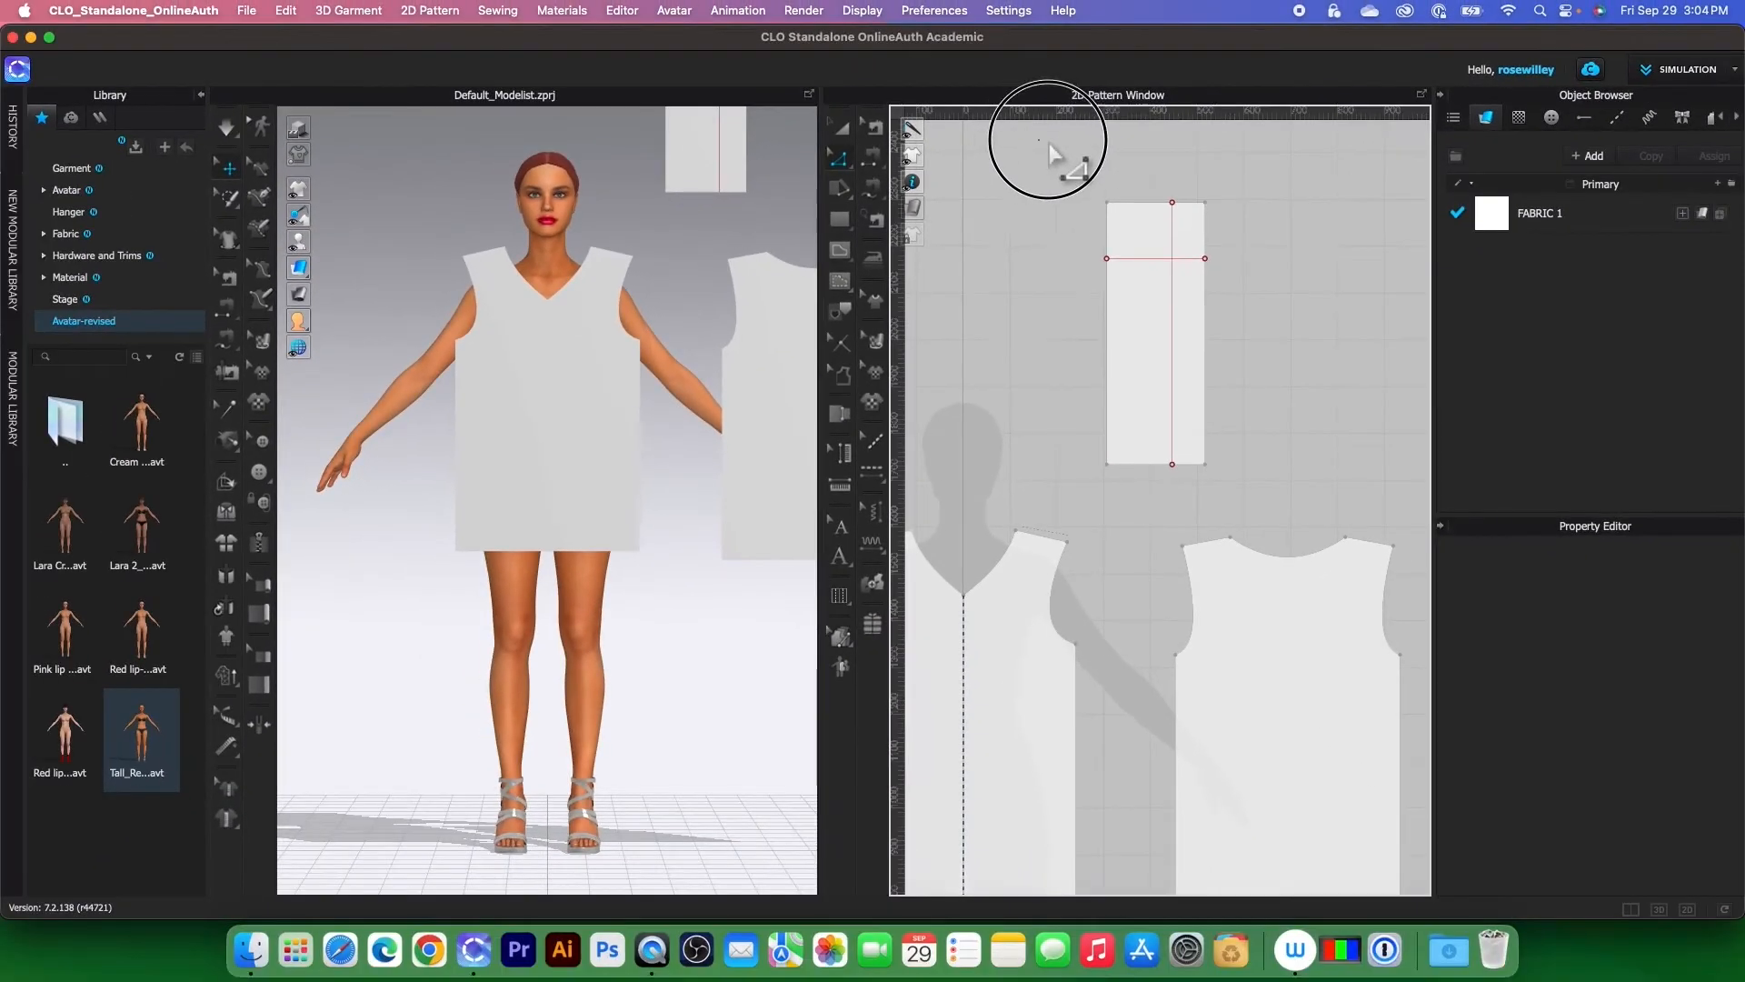
pyautogui.moveTo(1036, 141); pyautogui.dragTo(1241, 497)
pyautogui.rightClick(1172, 368)
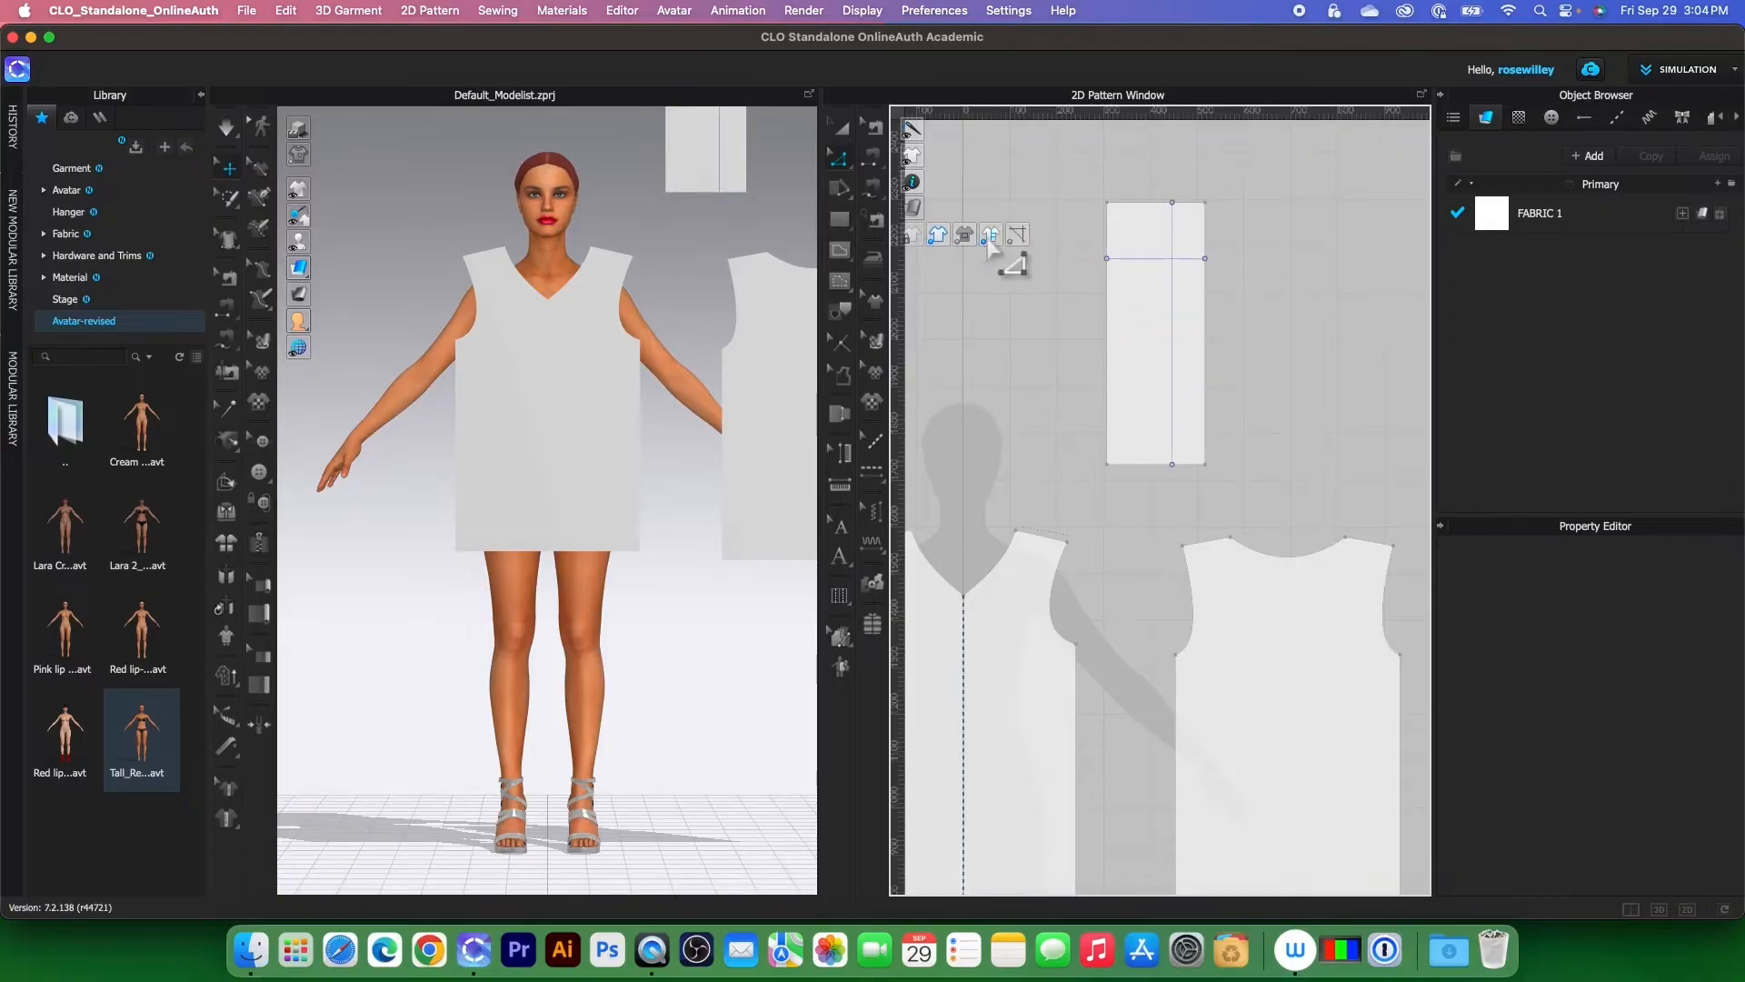
# - Lock all baselines and unlock all pattern outlines
pyautogui.click(987, 239)
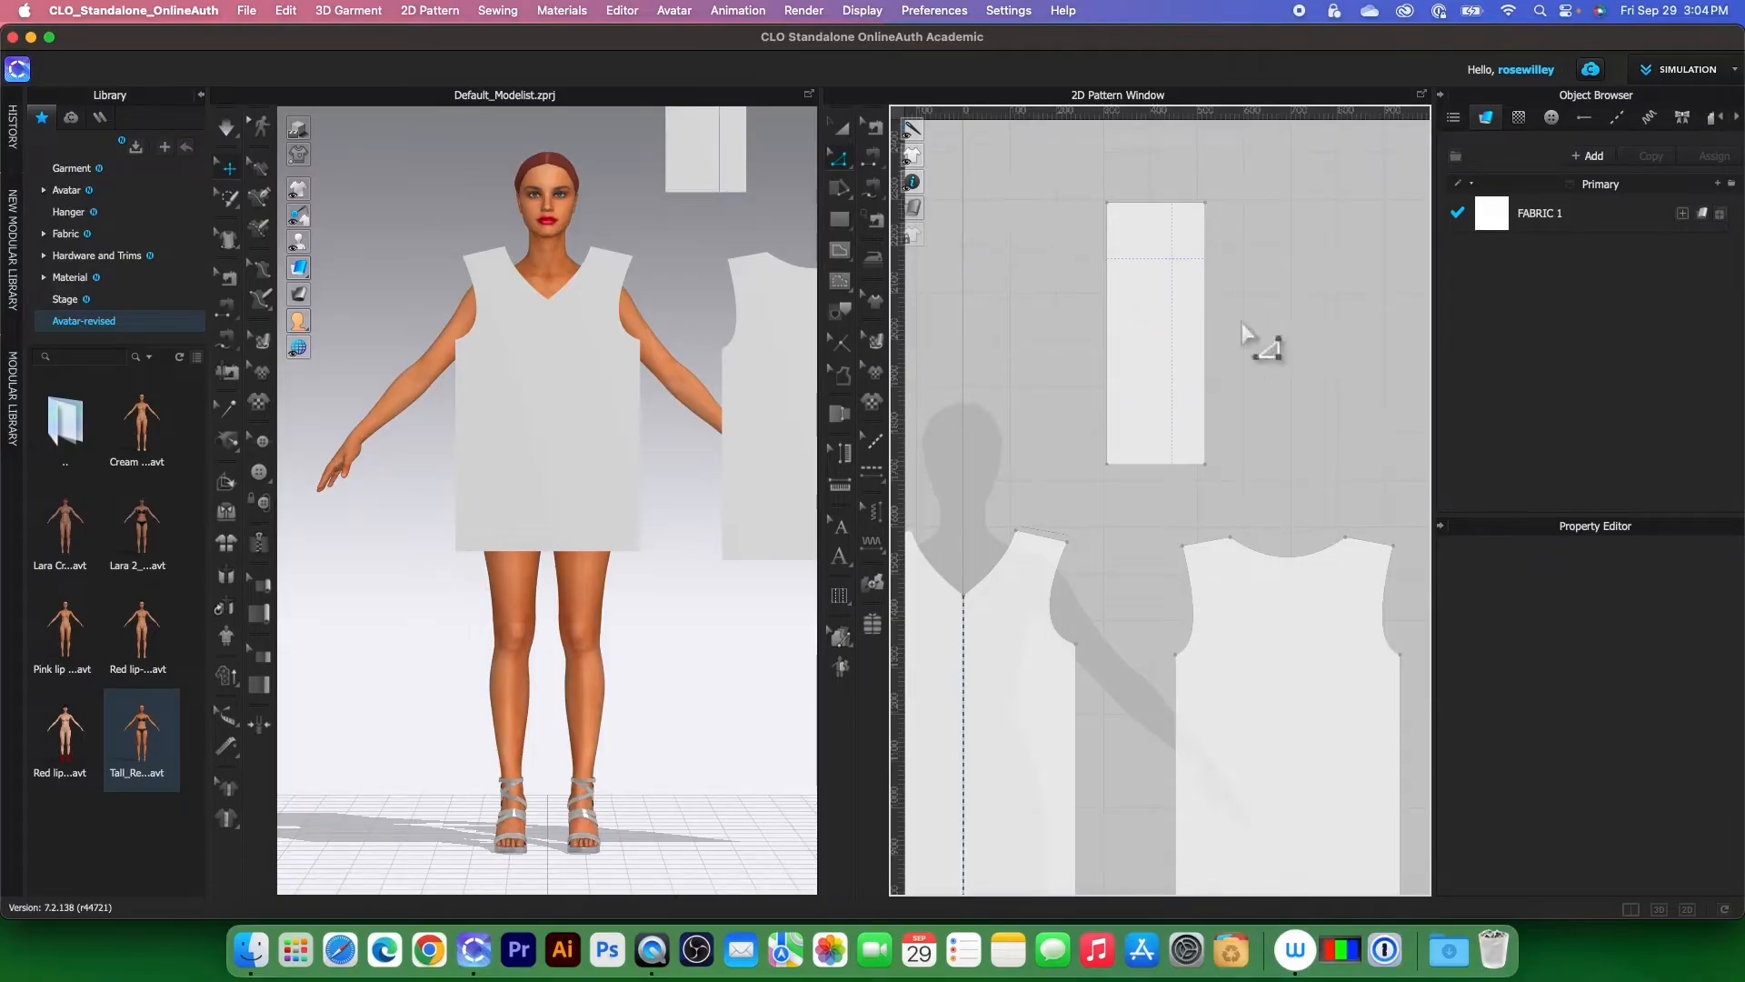
pyautogui.rightClick(1164, 333)
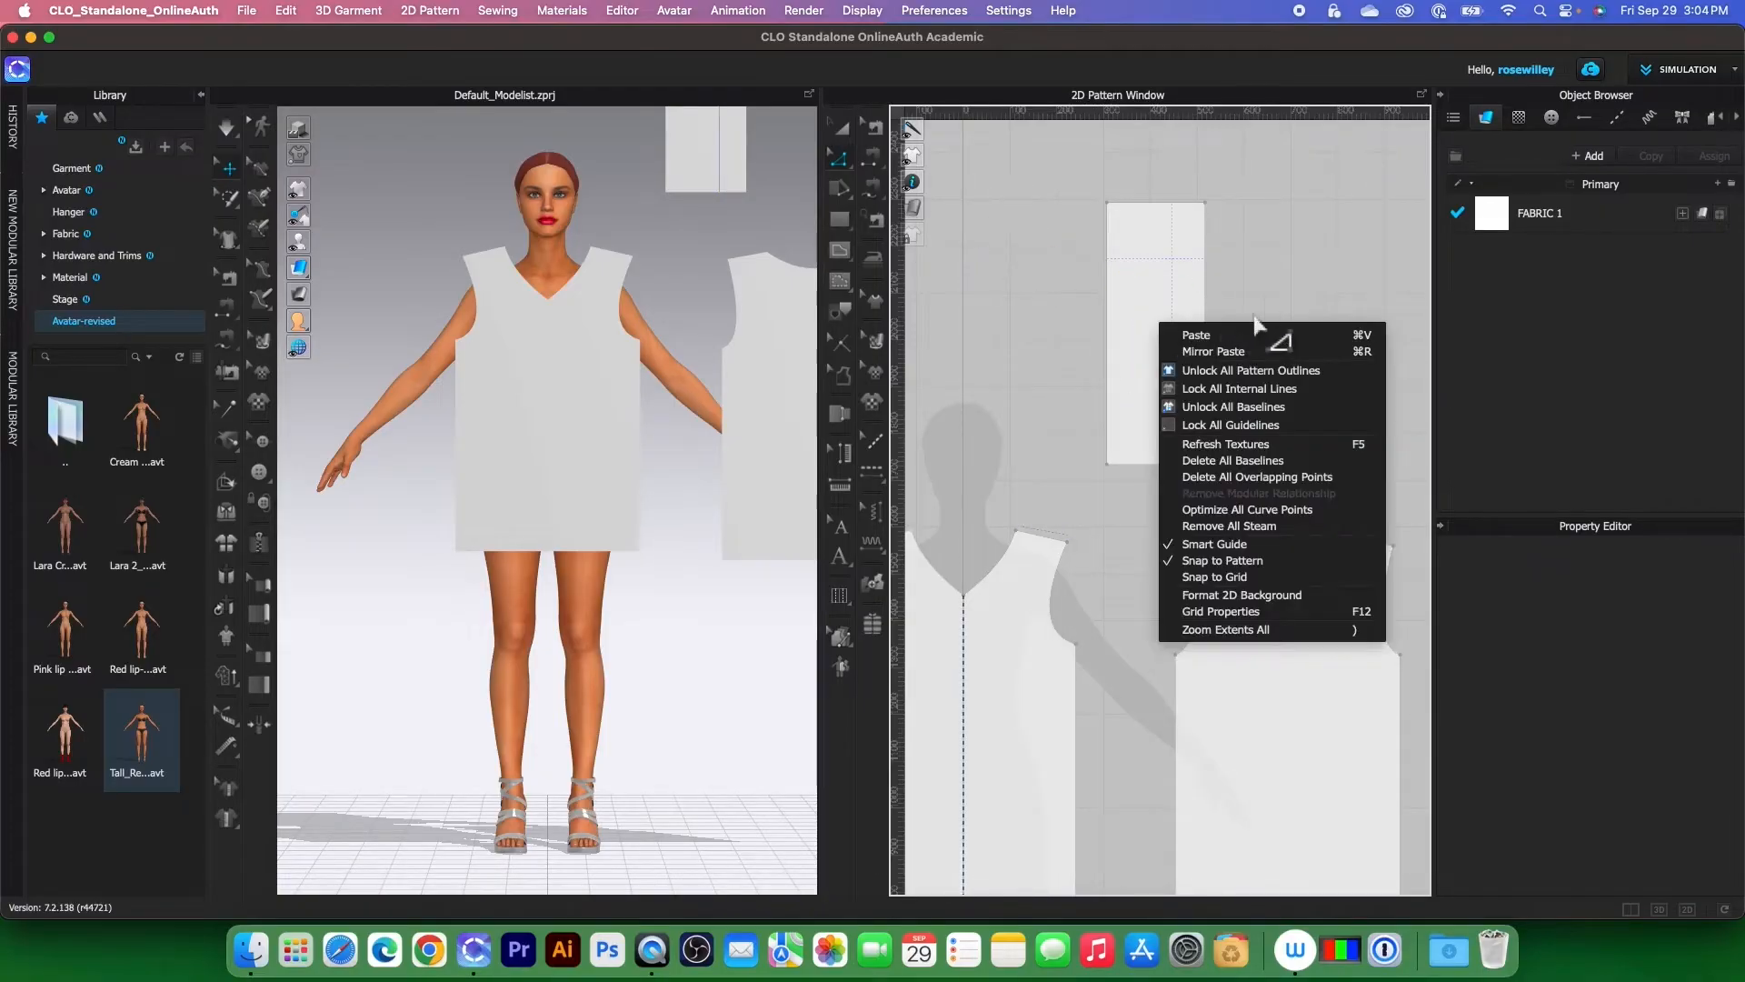
pyautogui.click(1236, 385)
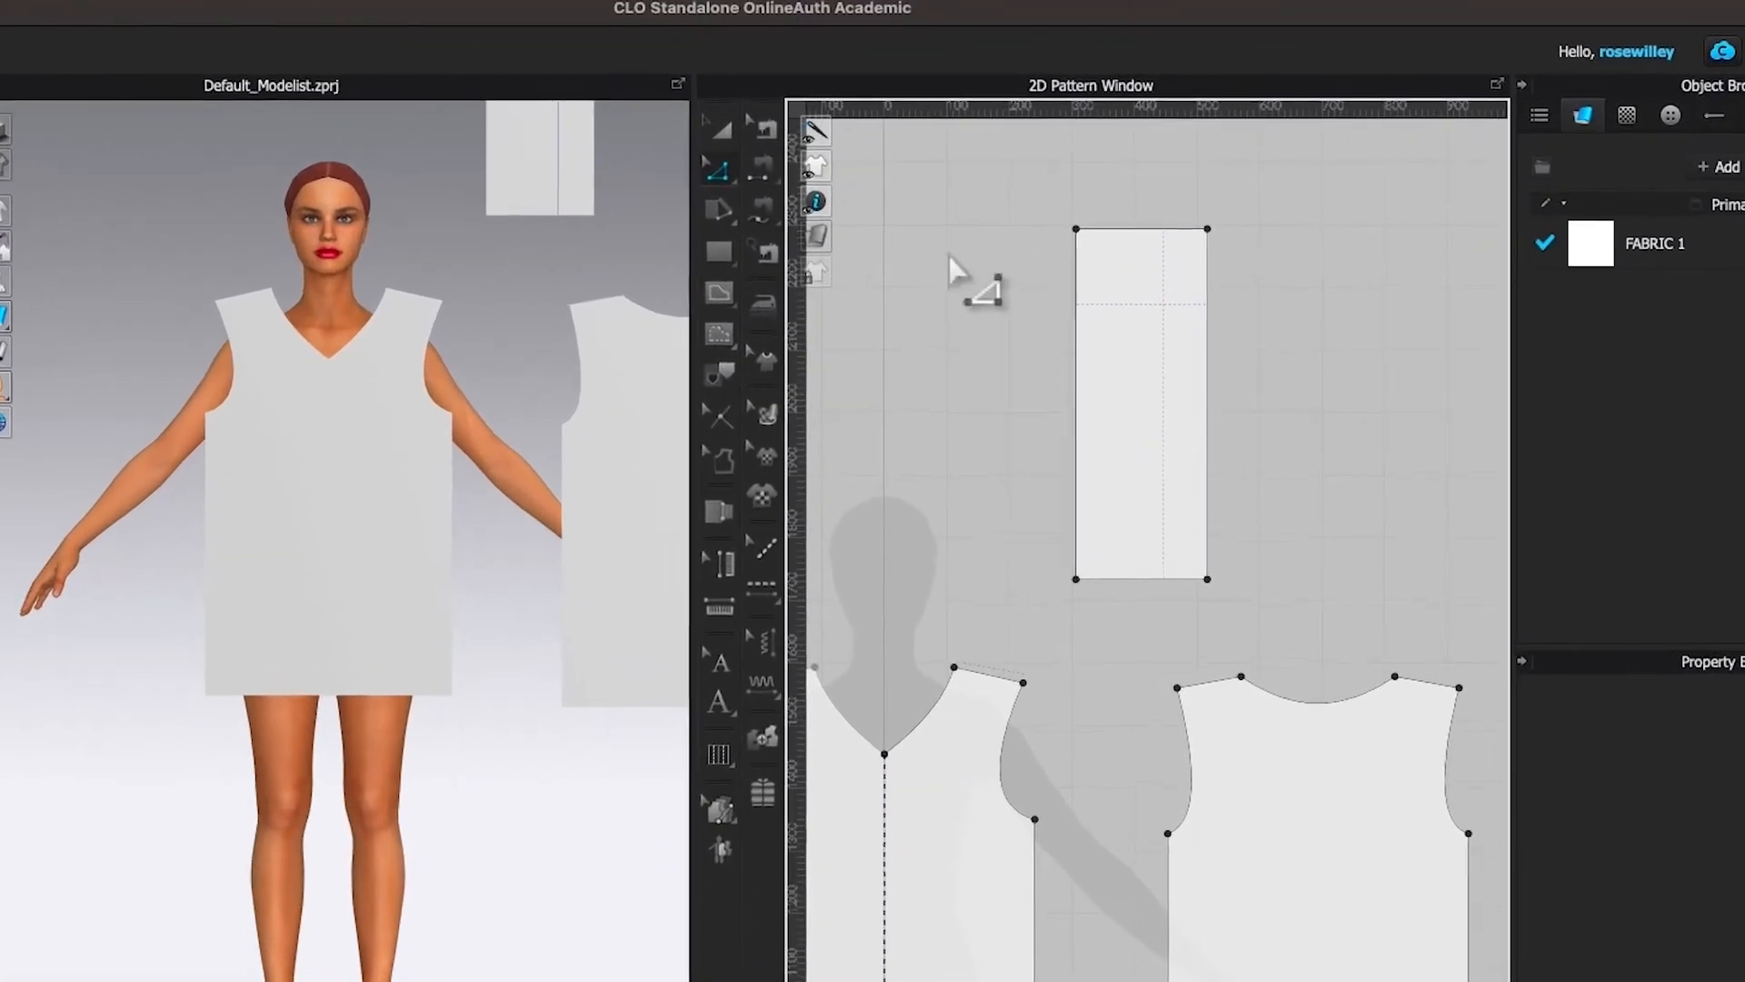
# - Draw an internal line from the rectangle's top-left corner to the 12 cm baseline's right end, then to the vertical baseline's bottom end
pyautogui.click(840, 252)
pyautogui.click(768, 364)
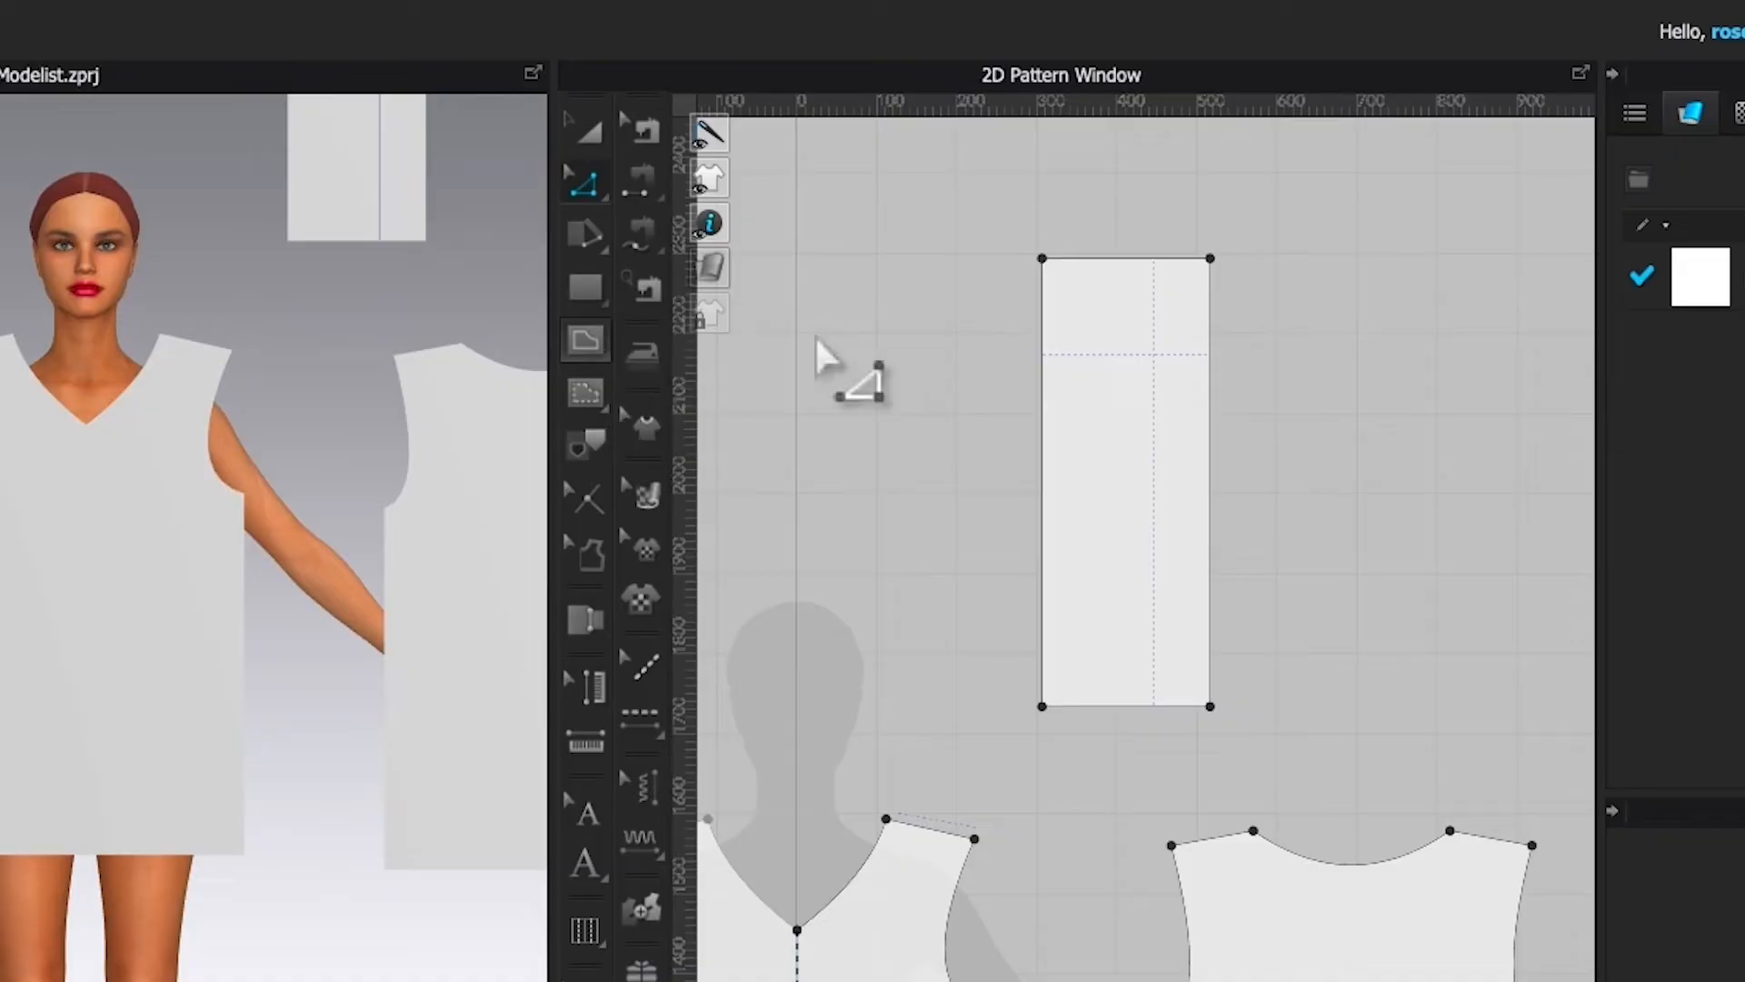
pyautogui.click(1057, 268)
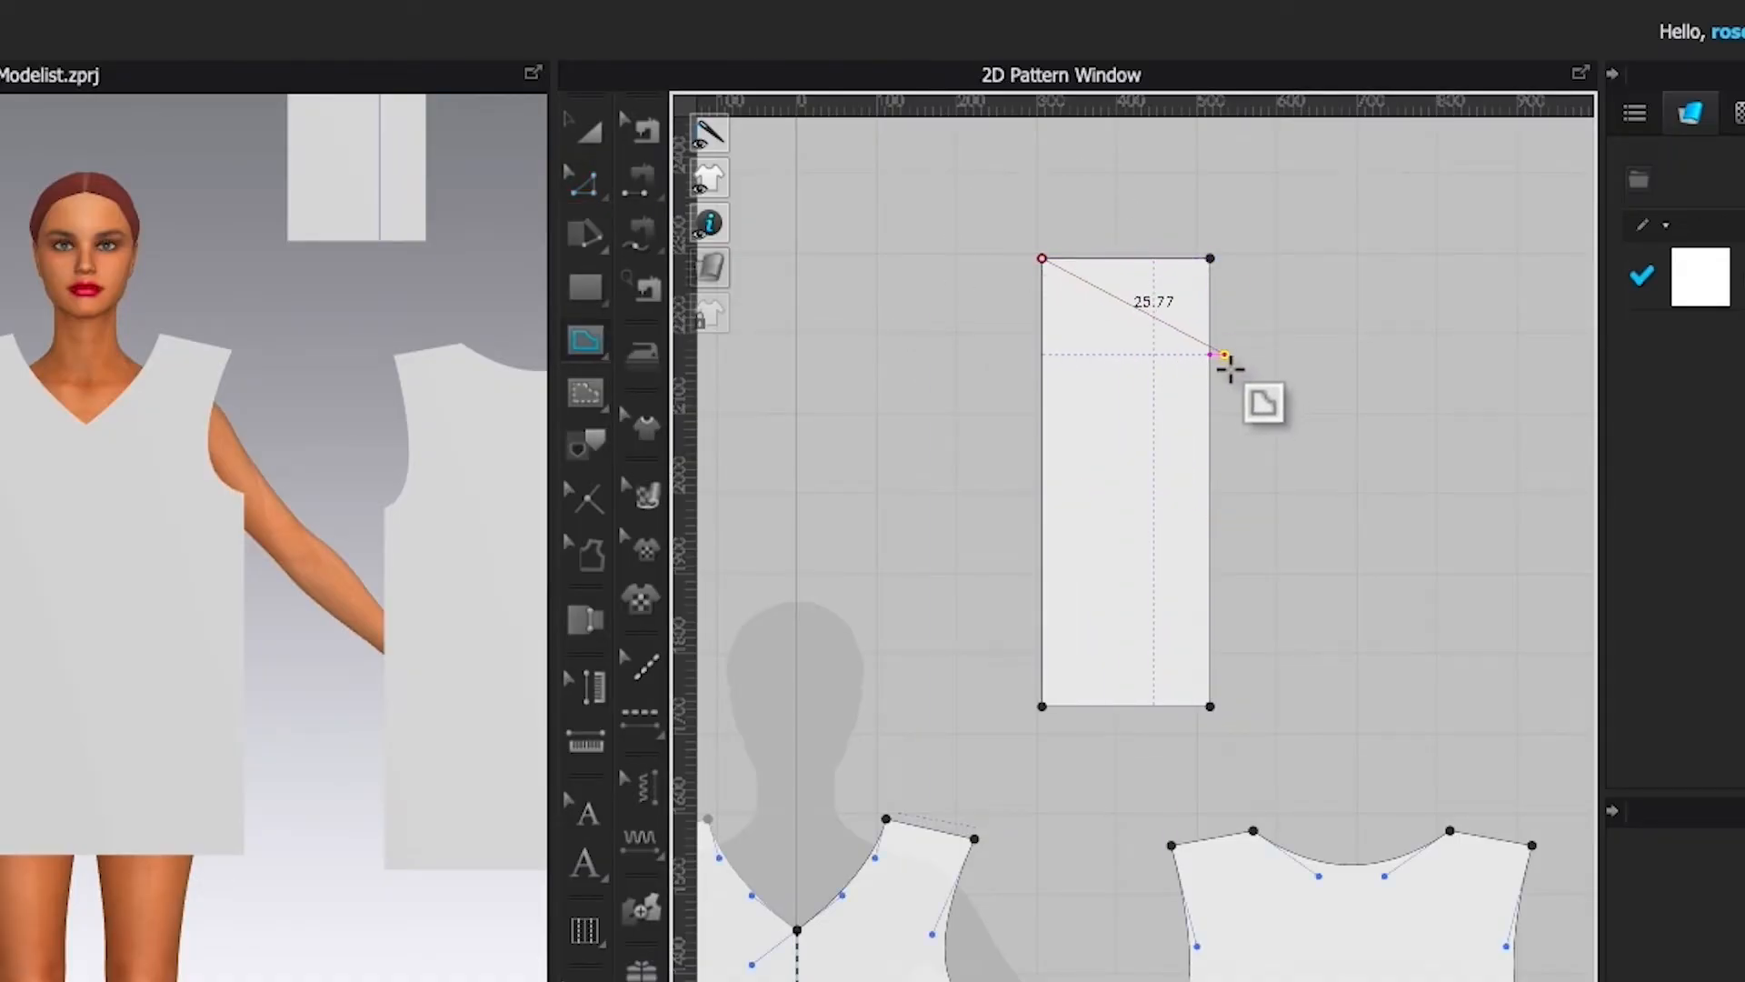
pyautogui.click(1213, 359)
pyautogui.click(1155, 706)
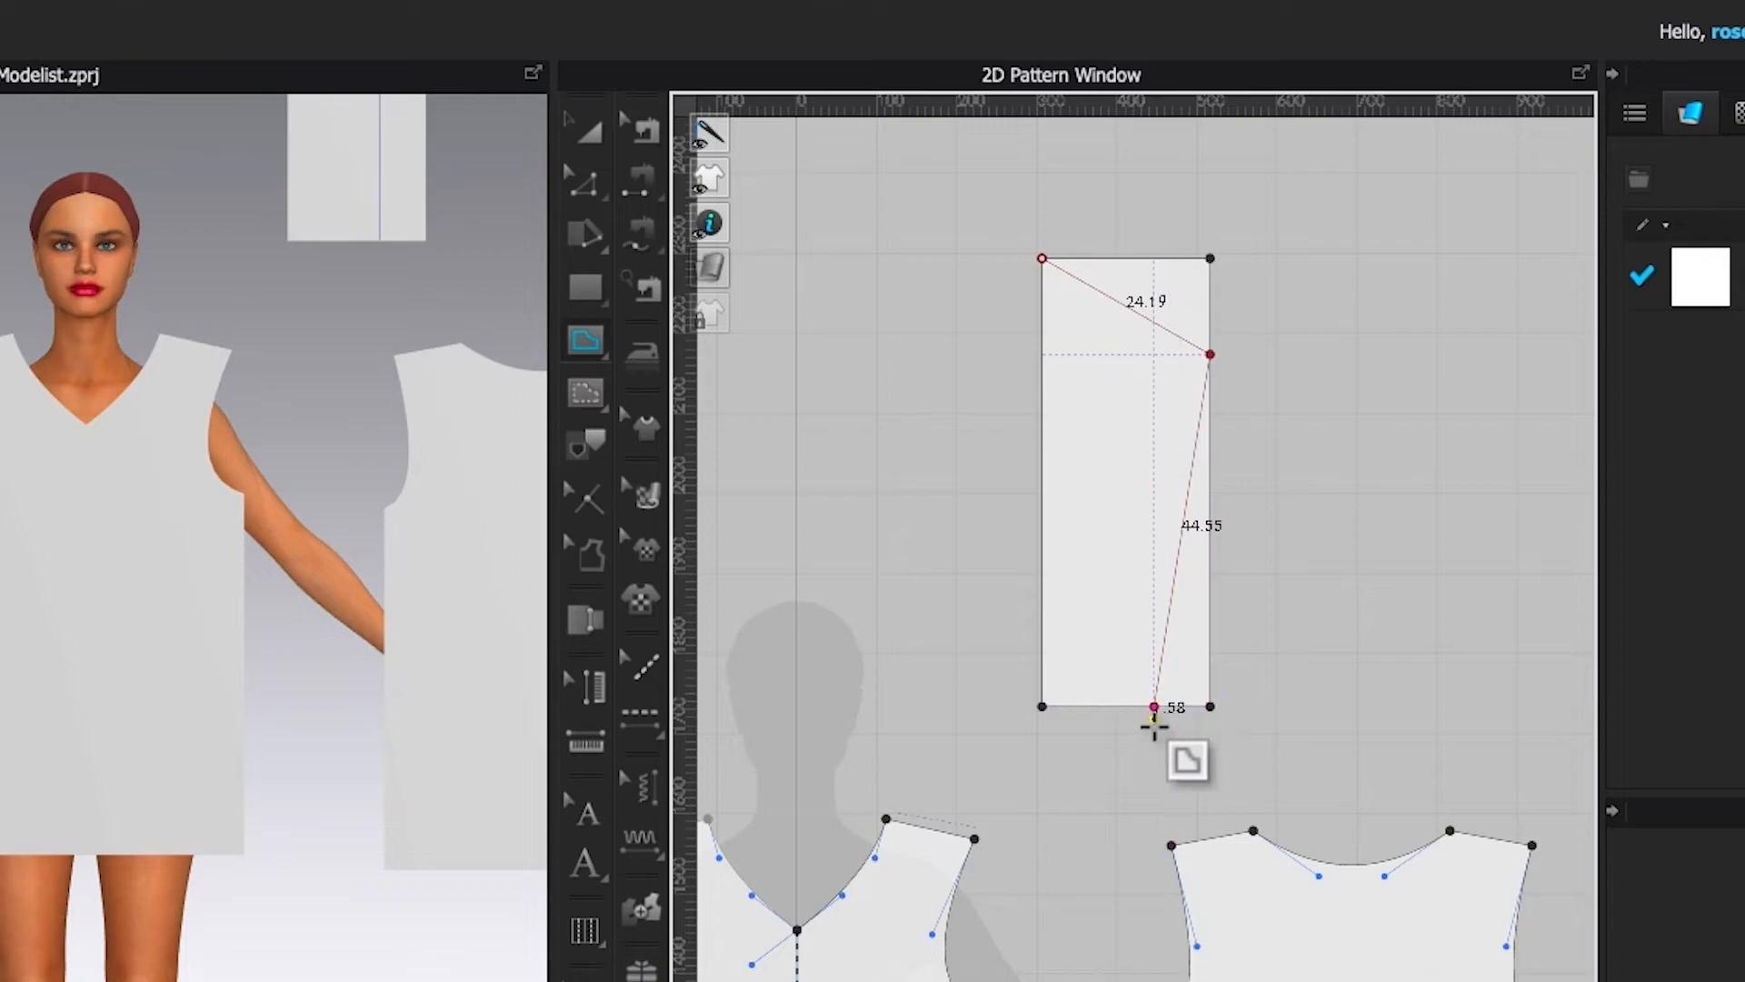
pyautogui.doubleClick(1154, 707)
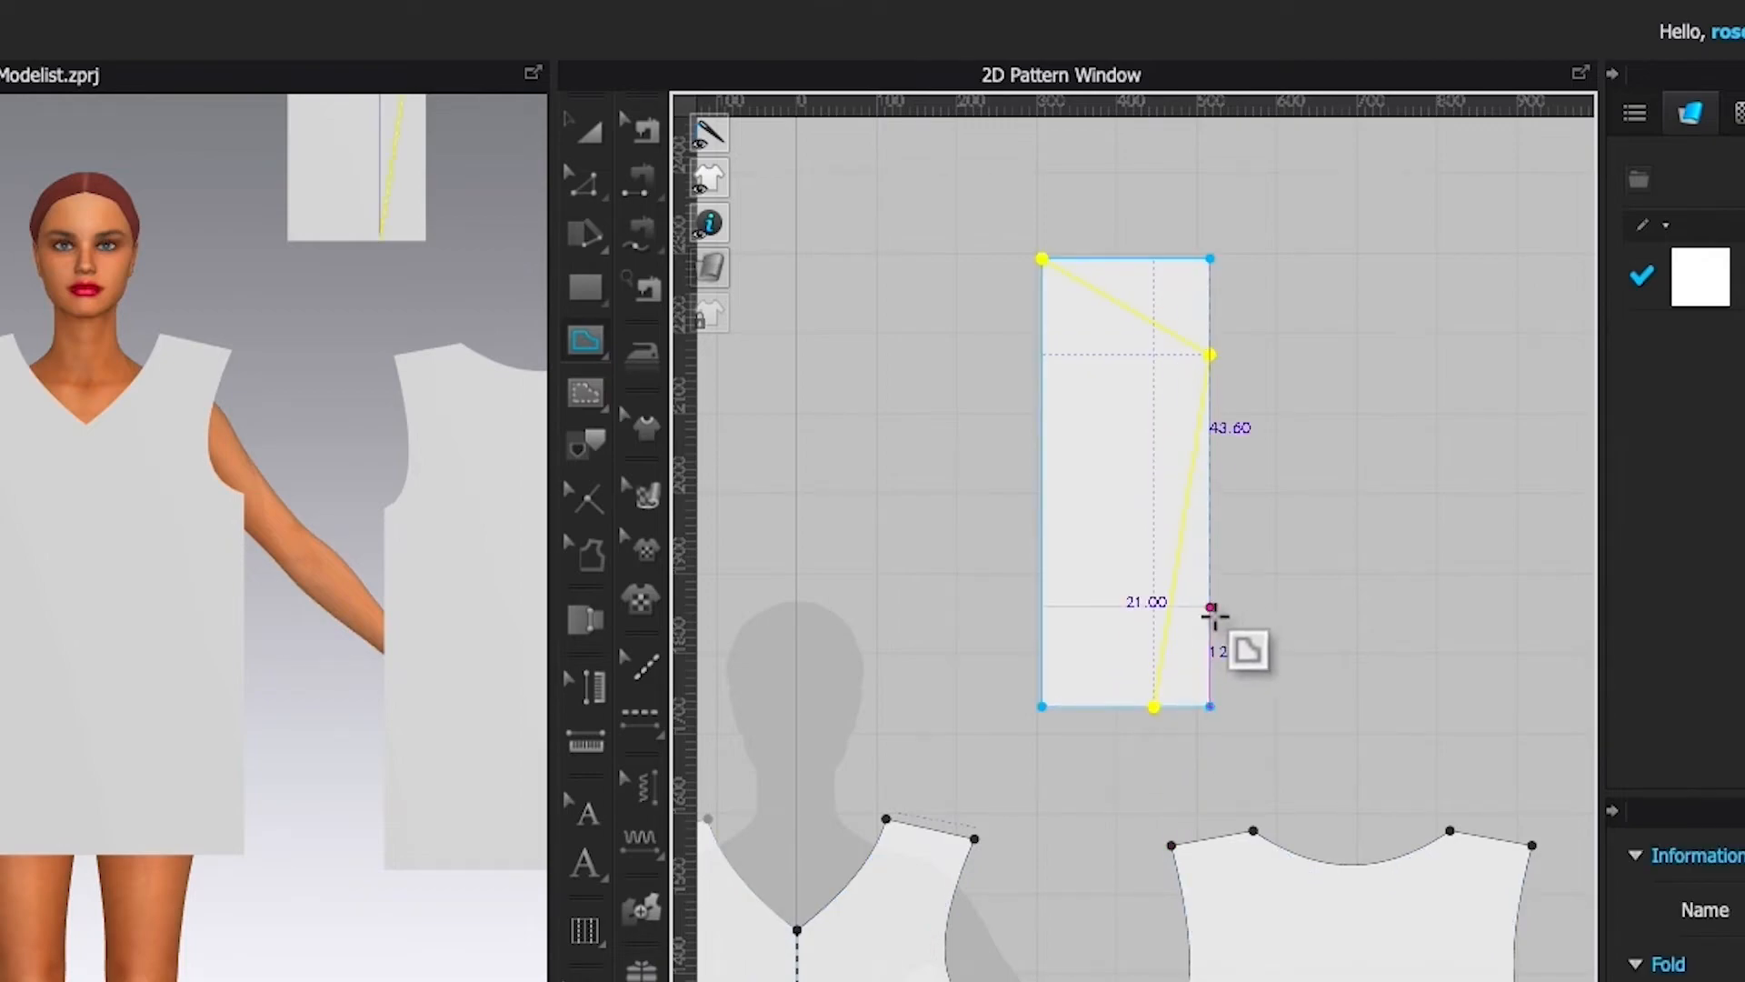
# - Bend the upper internal line outward with Edit Curvature into a sleeve cap curve about 24.9 cm long
pyautogui.click(586, 186)
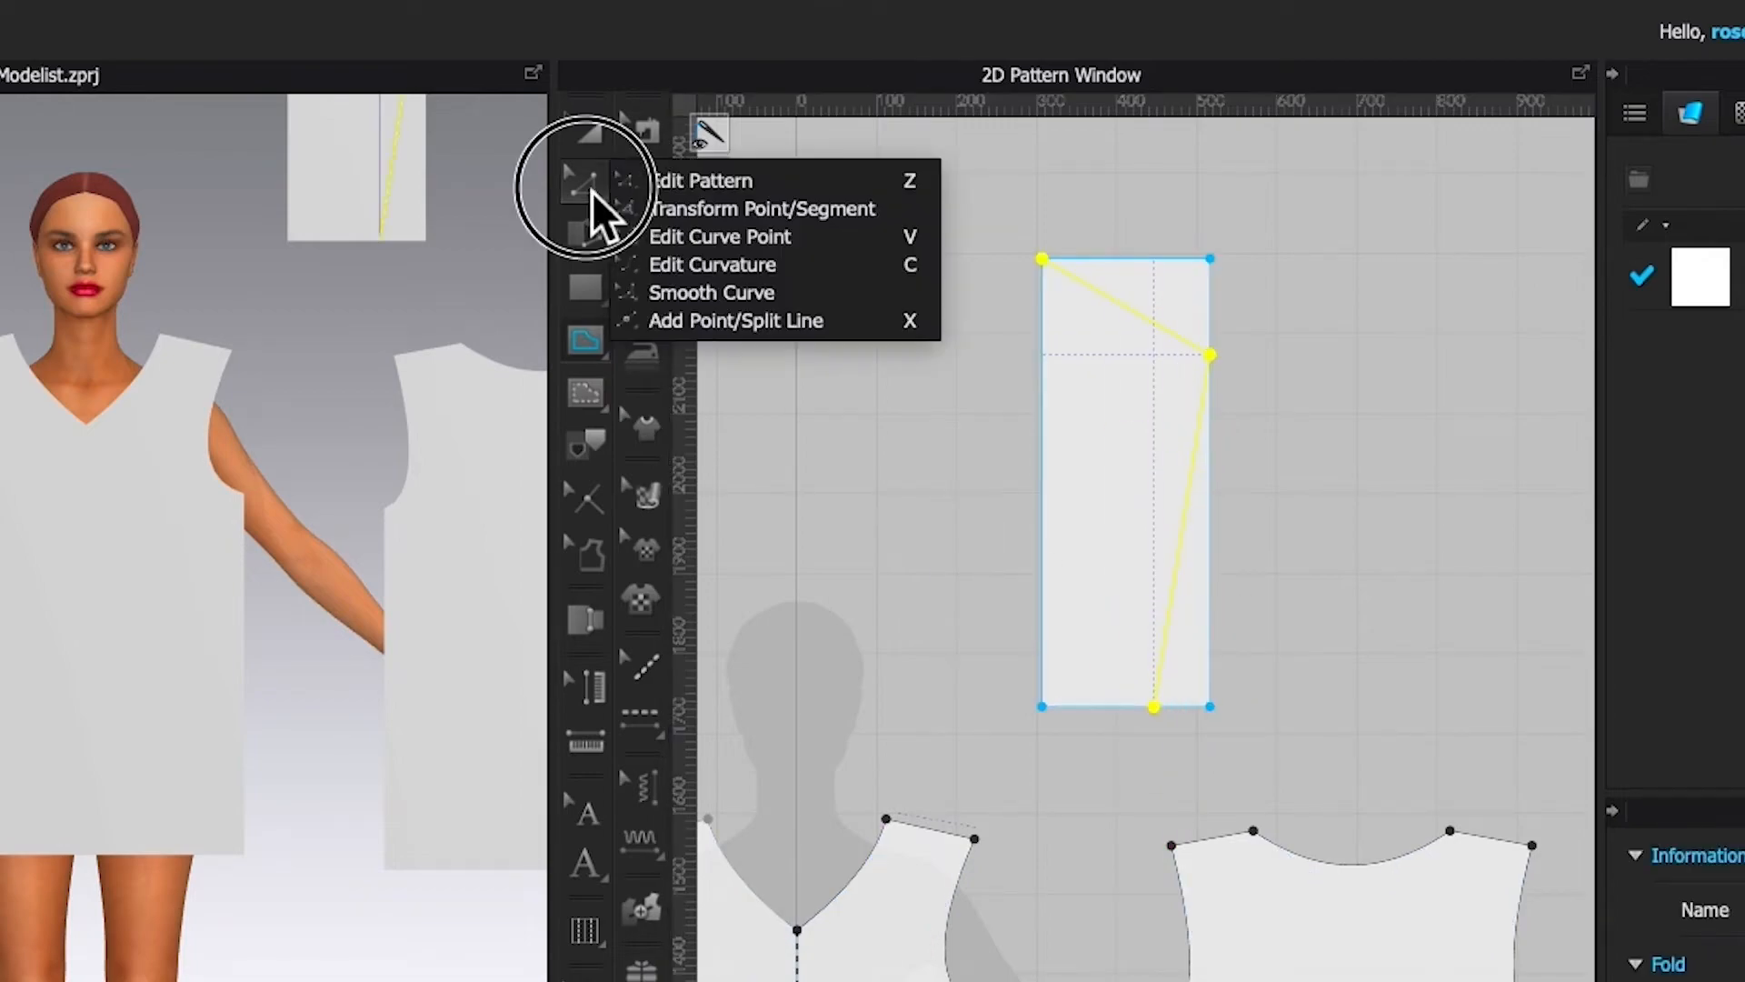
pyautogui.click(787, 270)
pyautogui.moveTo(1136, 316); pyautogui.dragTo(1147, 297)
# - Reshape the sleeve cap curve into an S-curve about 25.2 cm long by setting both end handles horizontal at the vertical baseline
pyautogui.click(591, 189)
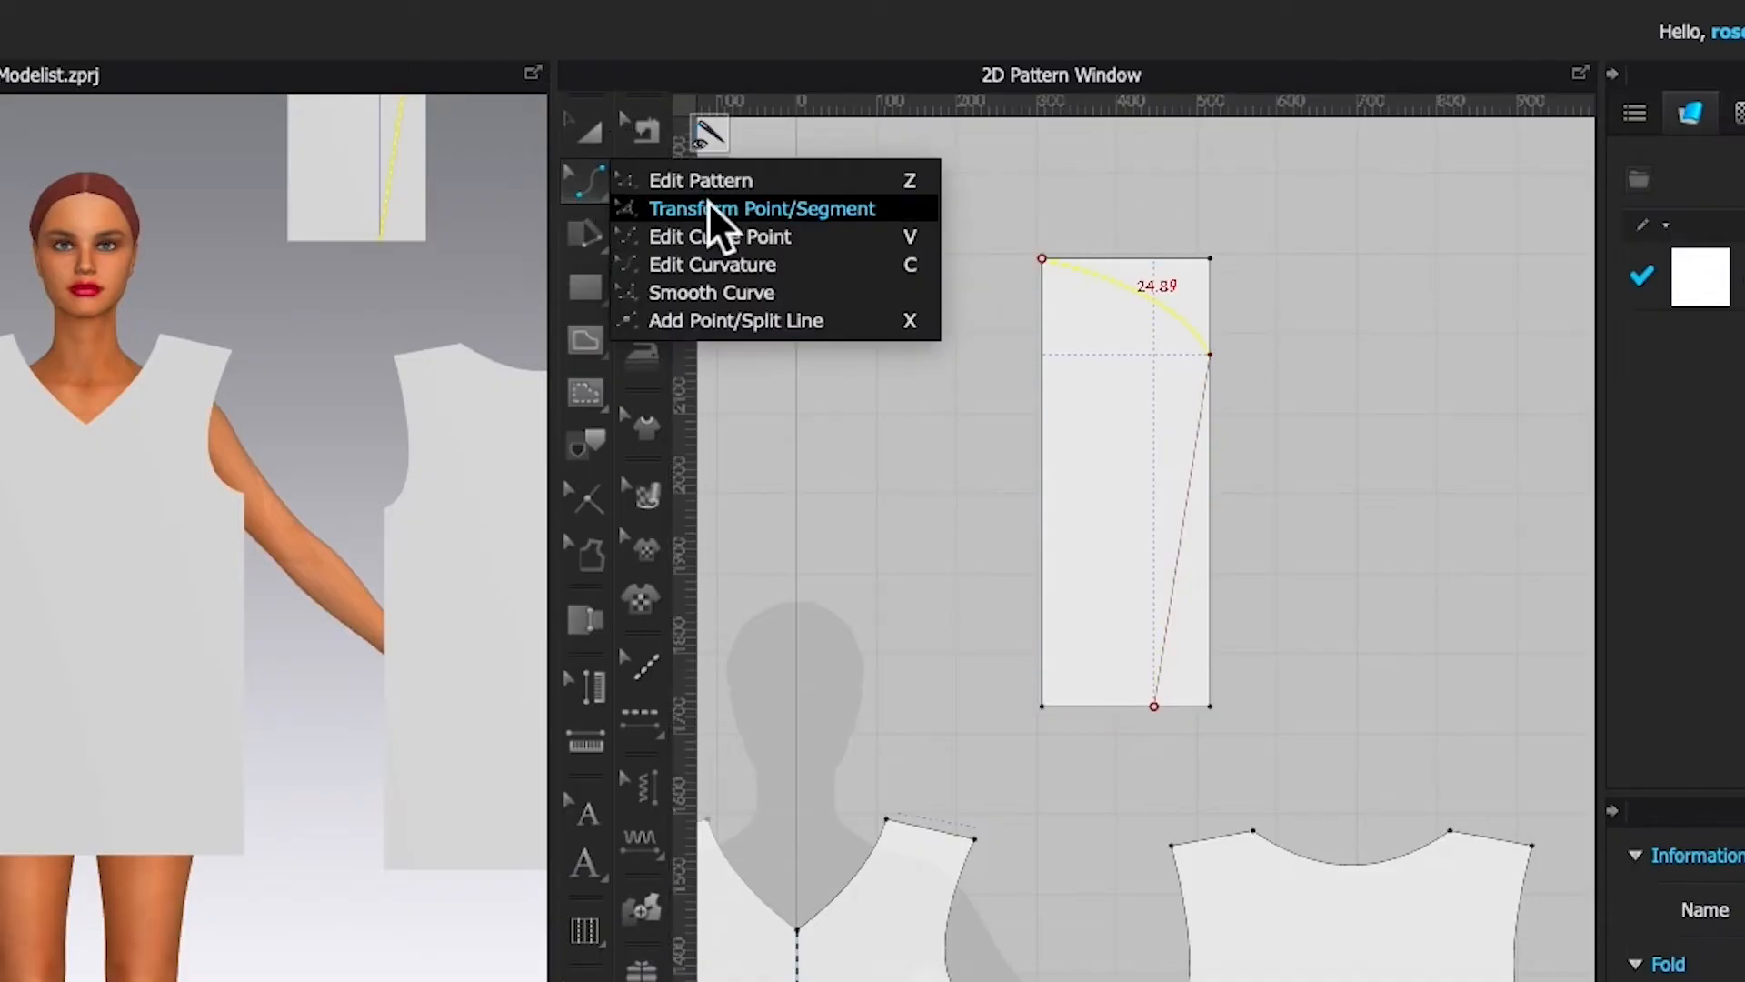
pyautogui.click(718, 216)
pyautogui.moveTo(1190, 314); pyautogui.dragTo(1156, 347)
pyautogui.scroll(4, 1149, 216)
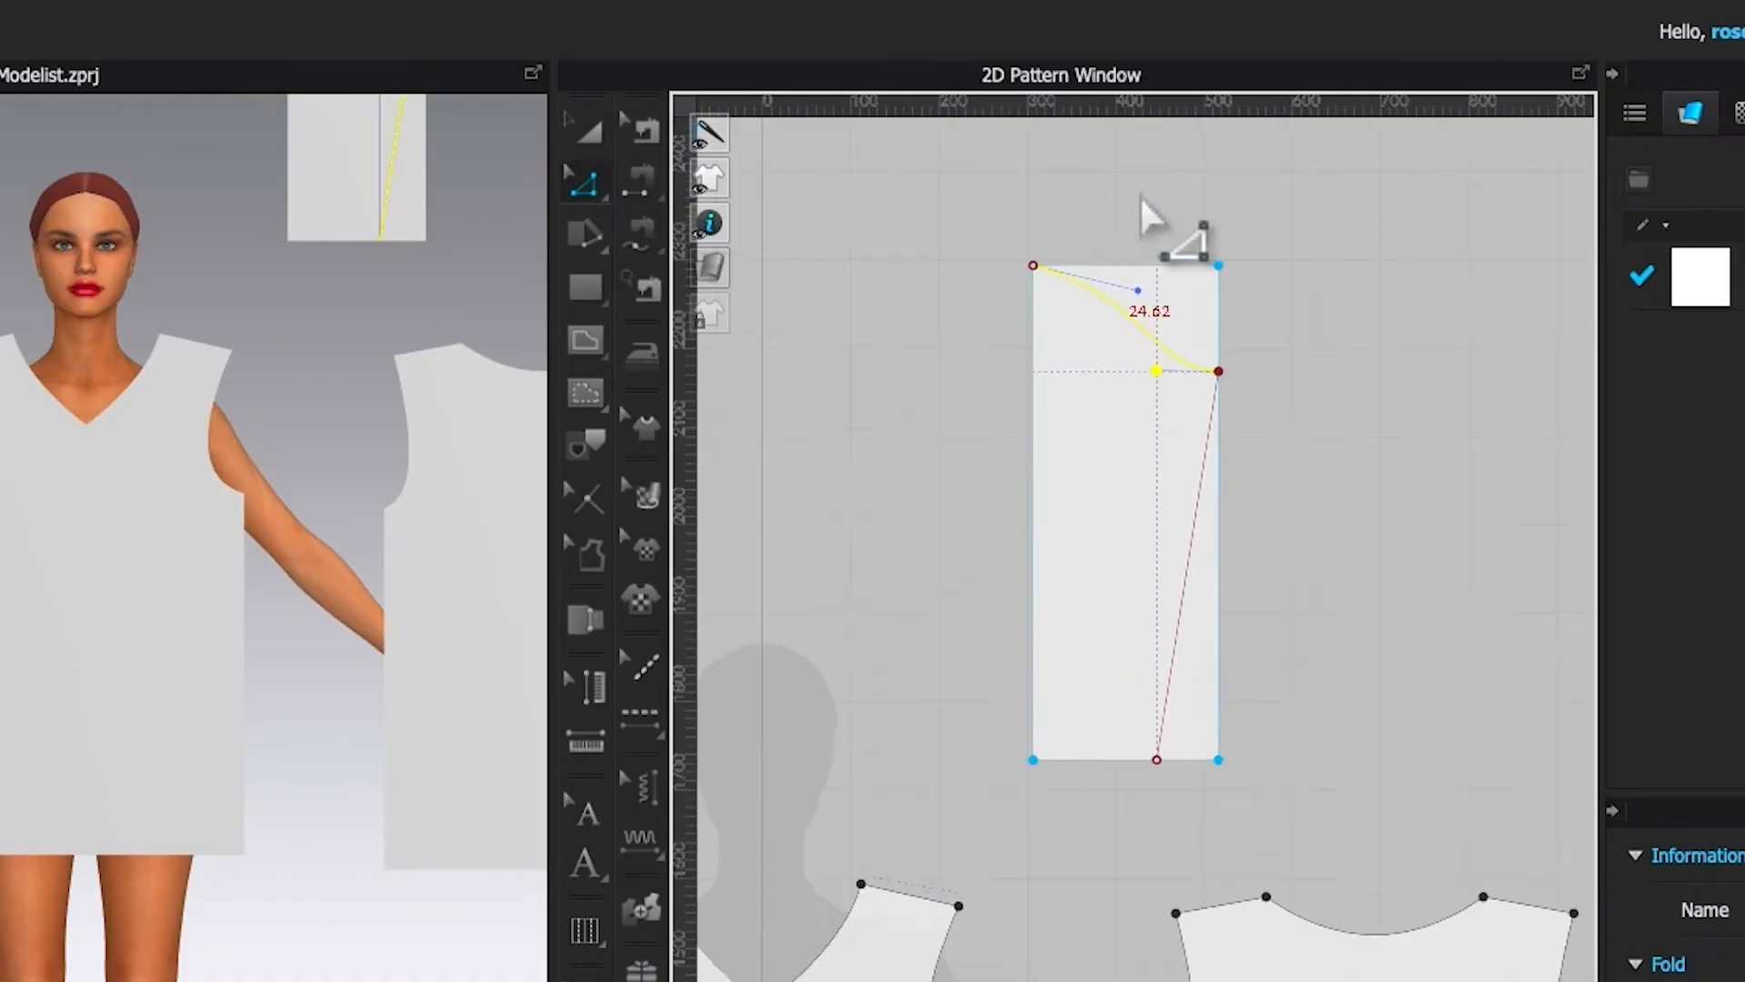
pyautogui.moveTo(1111, 409); pyautogui.dragTo(1130, 357)
pyautogui.click(1187, 515)
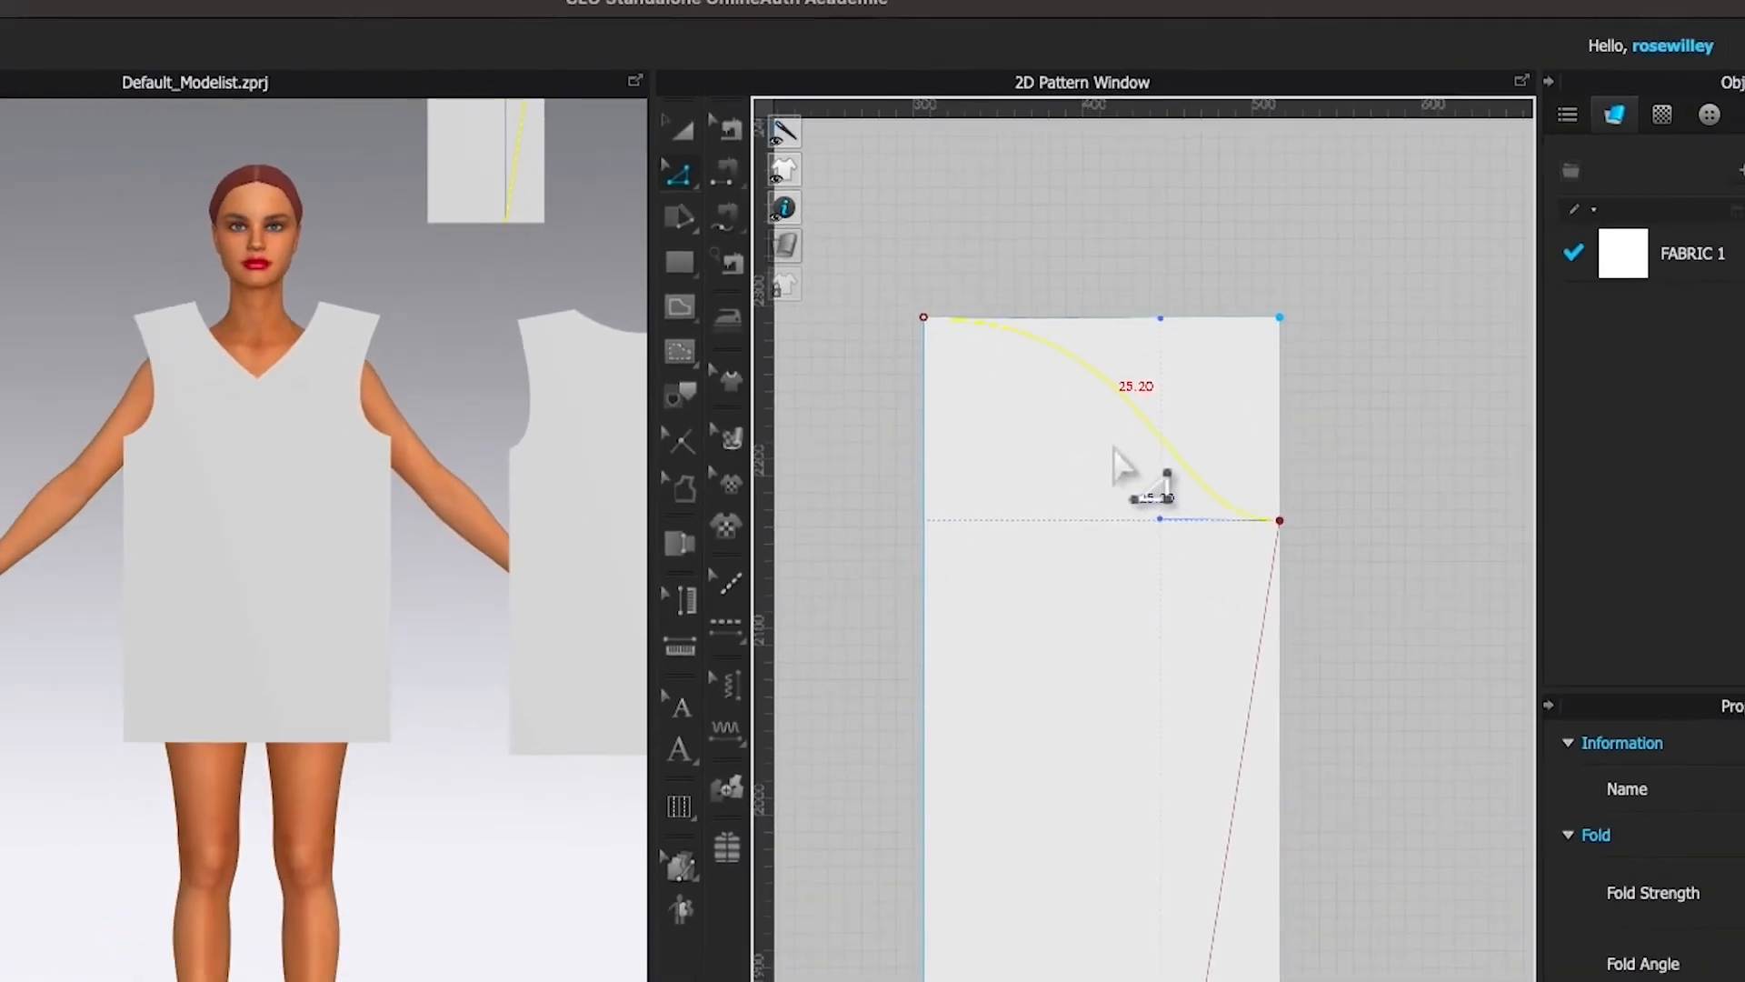
# - Compare the lengths of the front and back armholes with the length of the sleeve cap curve
pyautogui.scroll(-4, 1118, 550)
pyautogui.scroll(1, 1131, 871)
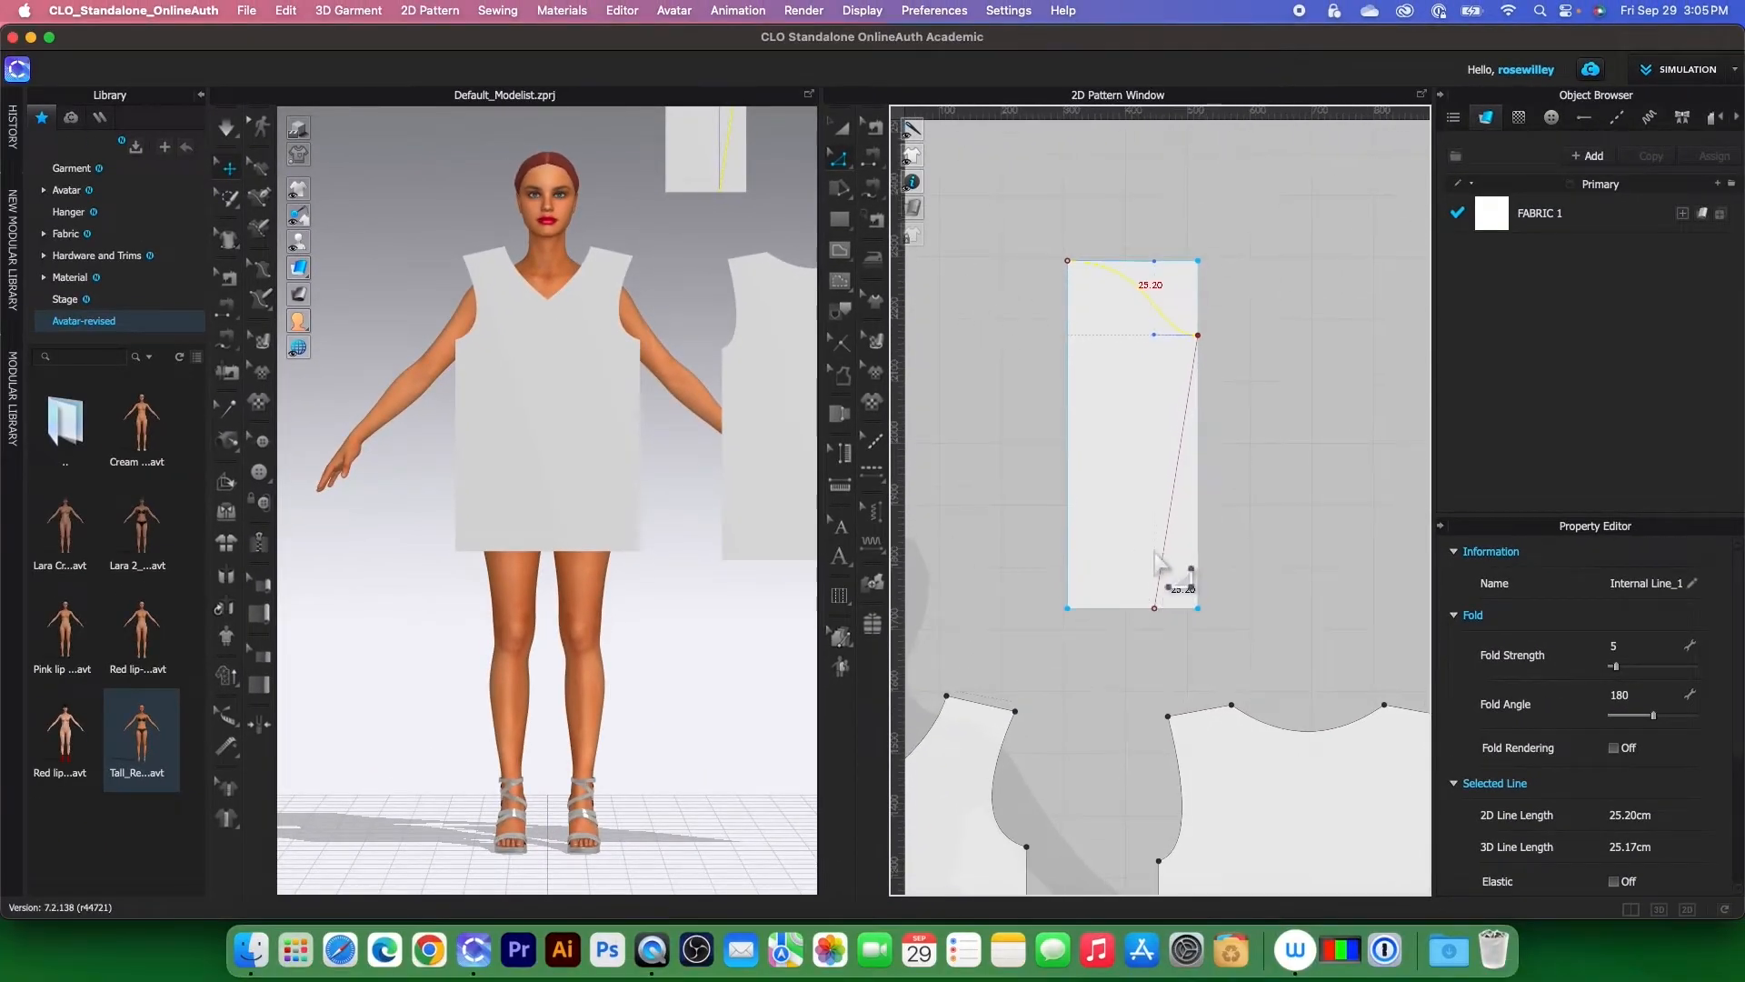
pyautogui.scroll(-5, 1141, 878)
pyautogui.scroll(3, 1111, 668)
pyautogui.click(1143, 634)
pyautogui.click(1088, 649)
pyautogui.keyDown('shift'); pyautogui.click(1198, 656); pyautogui.keyUp('shift')
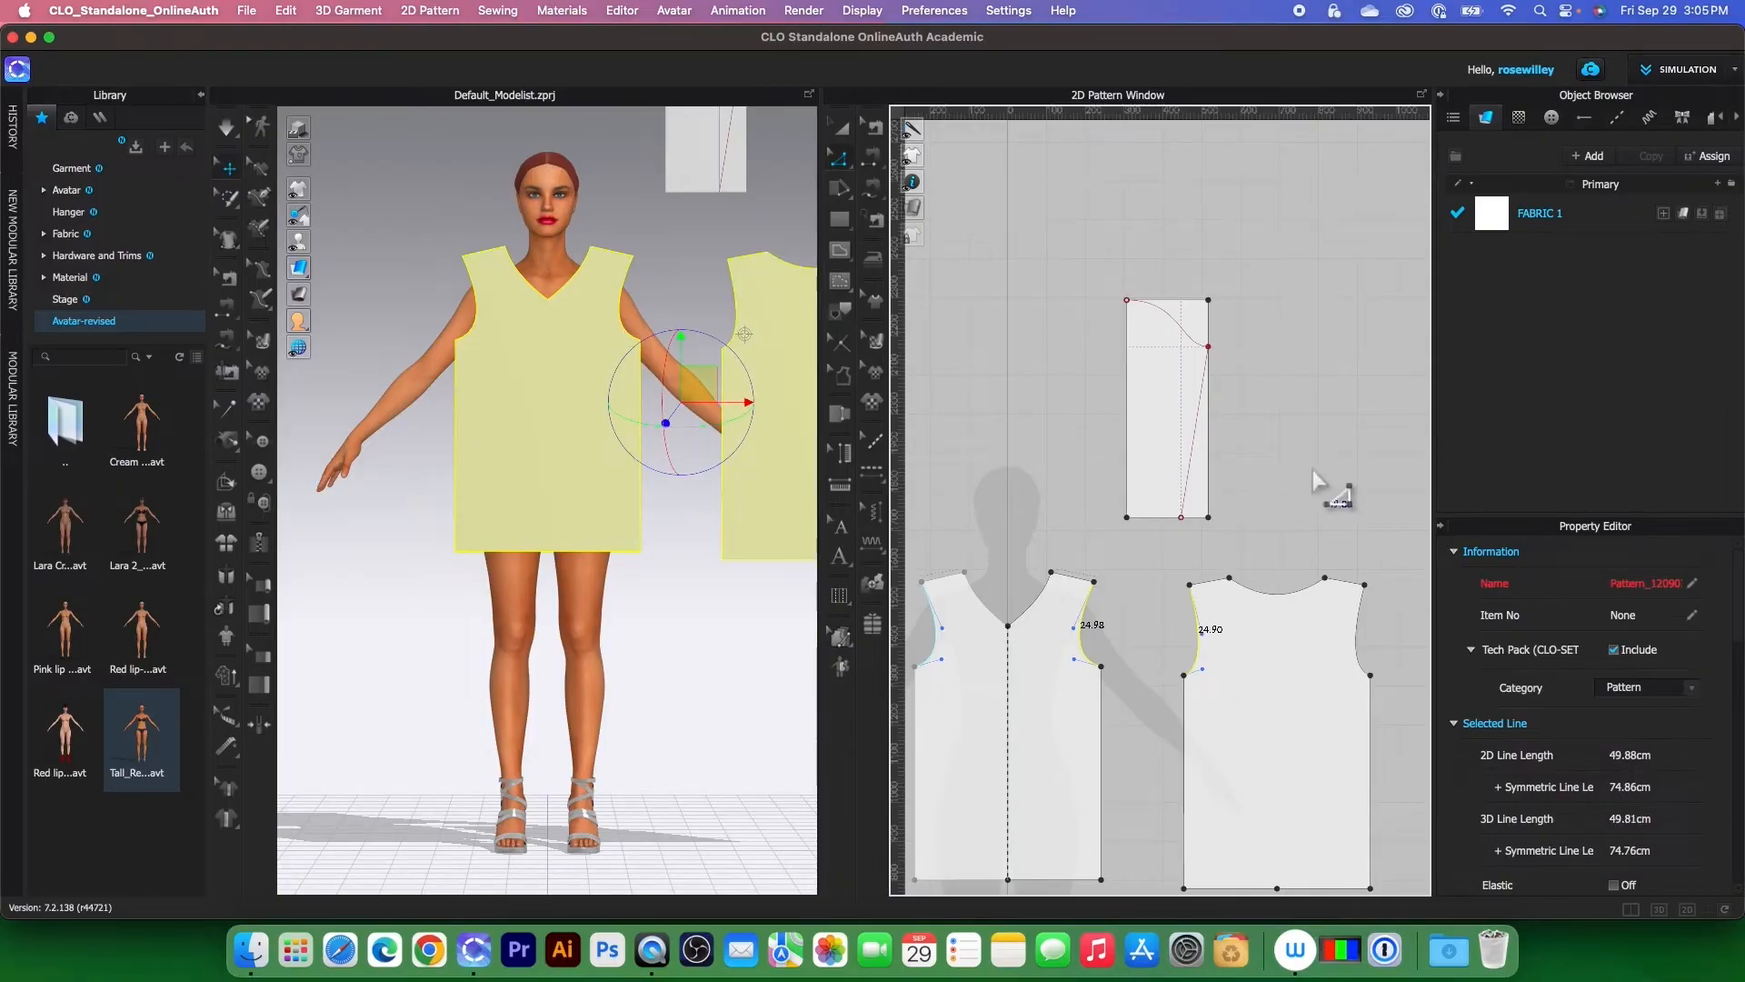
pyautogui.click(1273, 332)
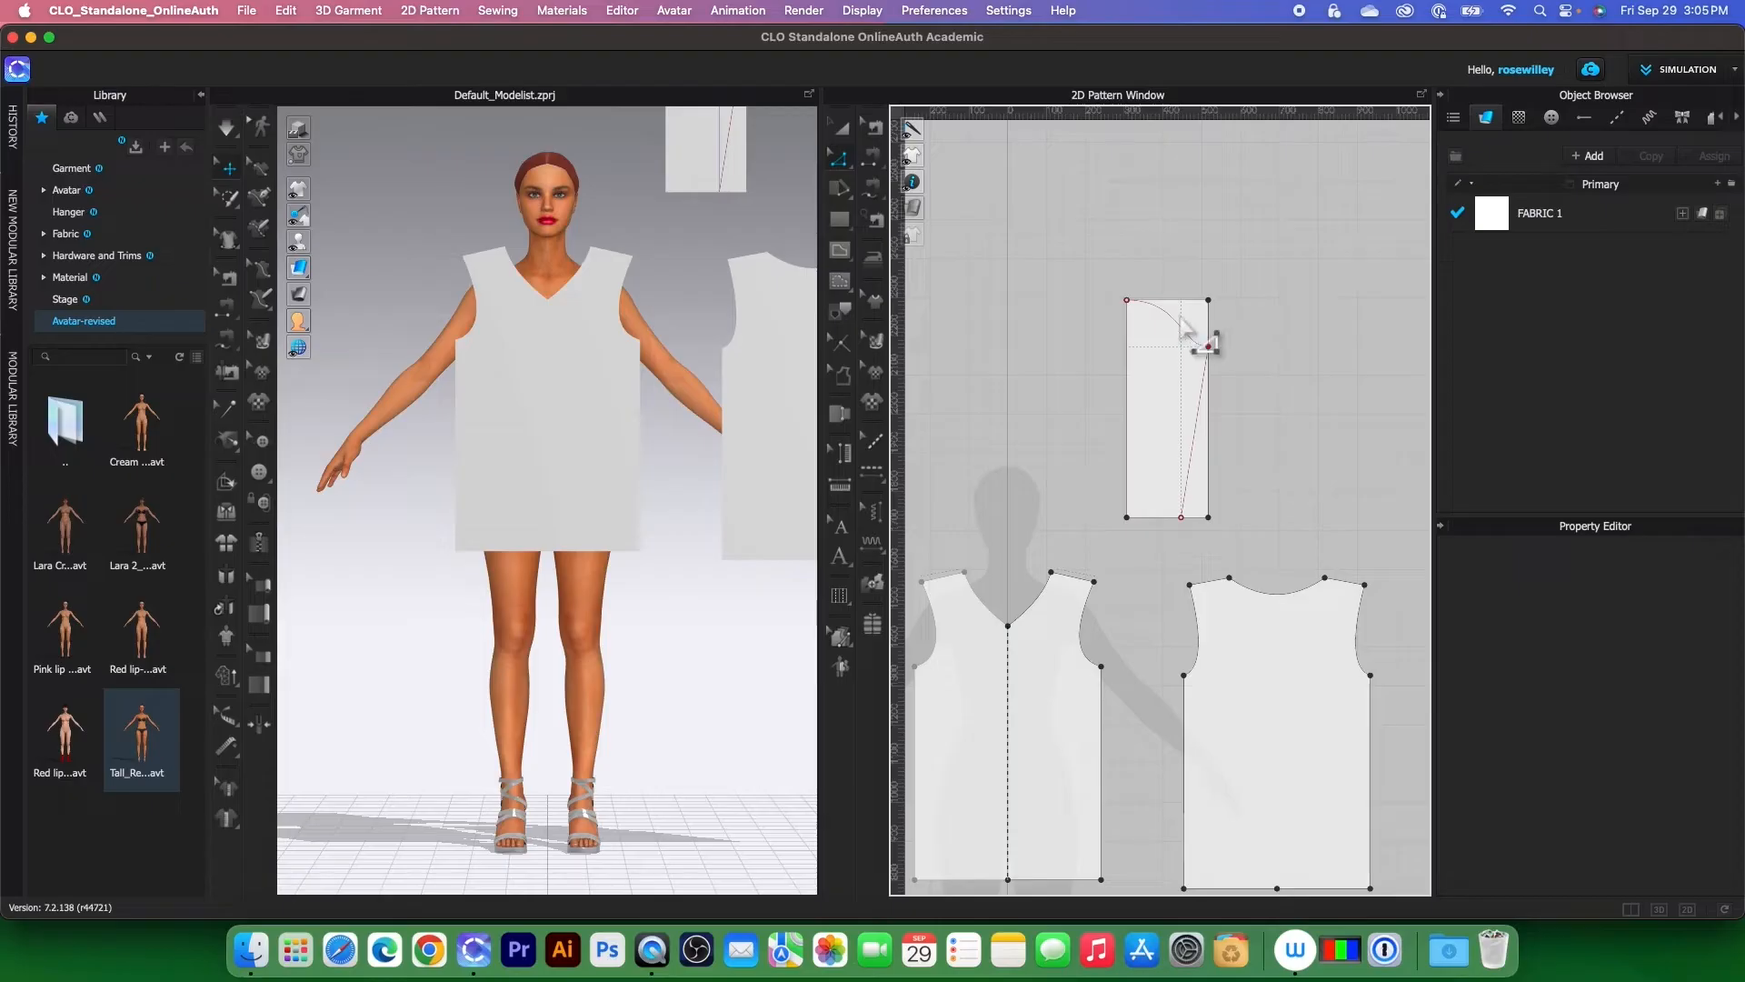
pyautogui.click(1207, 348)
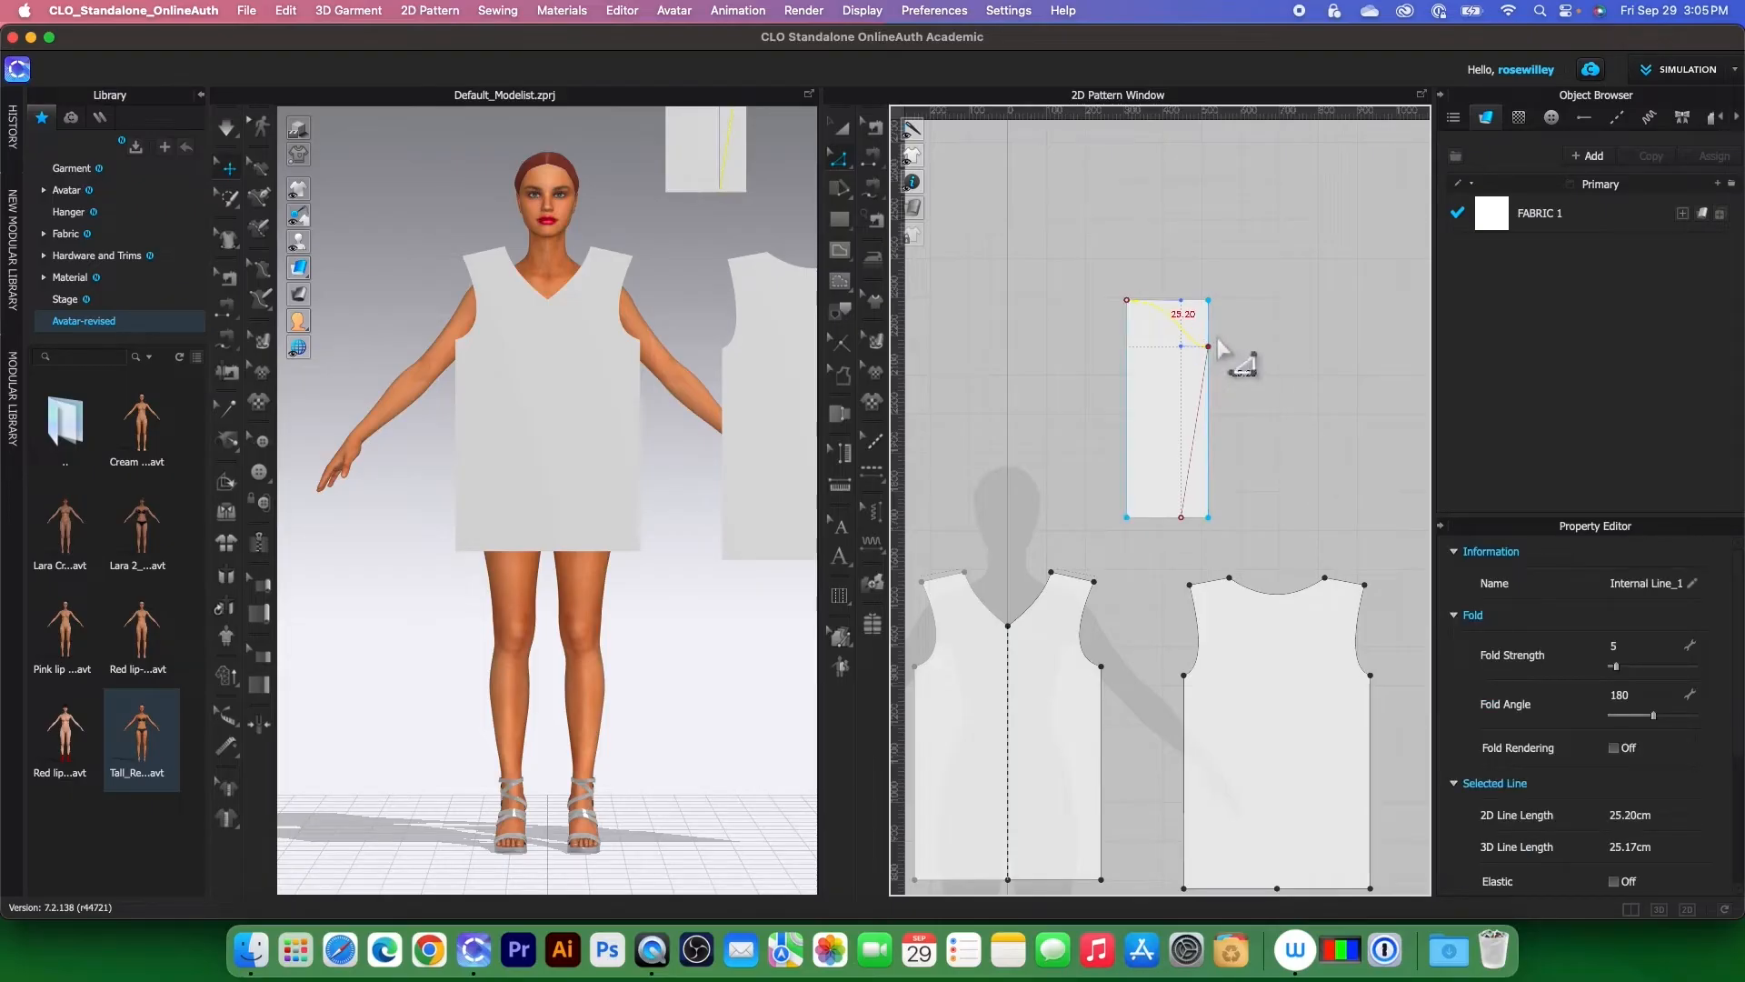
# - Cut the sleeve rectangle along the internal cap curve and slanted underarm line
pyautogui.scroll(1, 1242, 408)
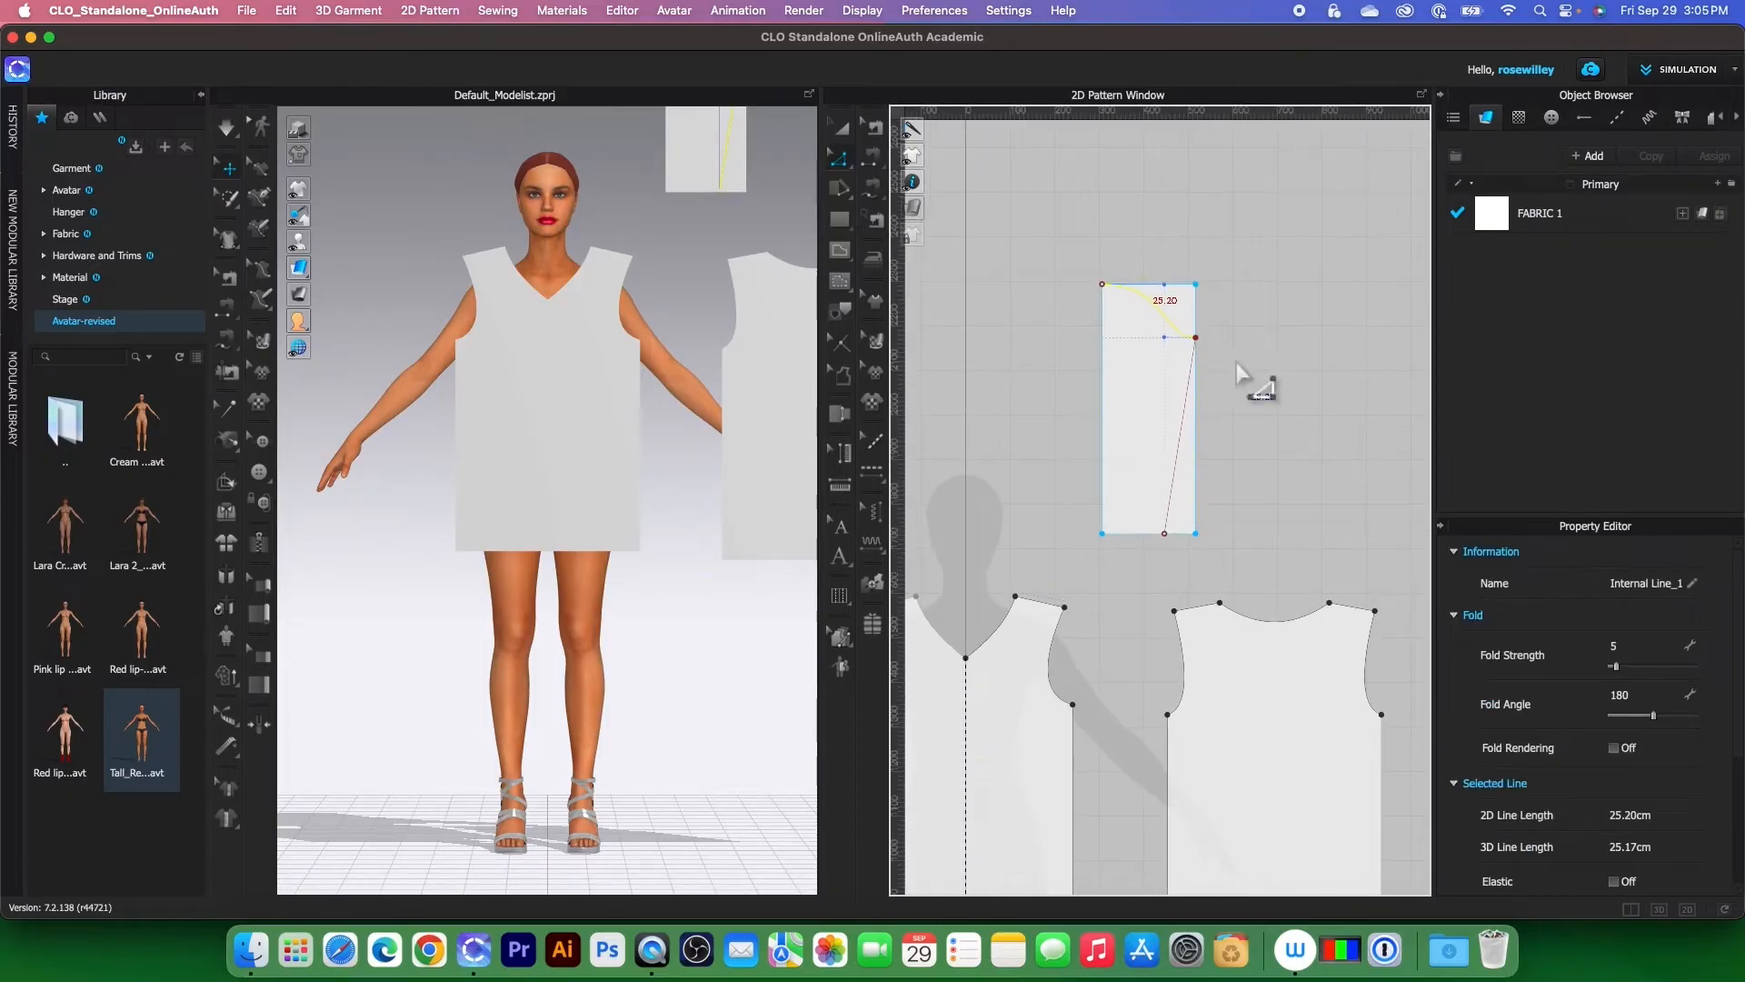
pyautogui.click(1232, 364)
pyautogui.click(845, 129)
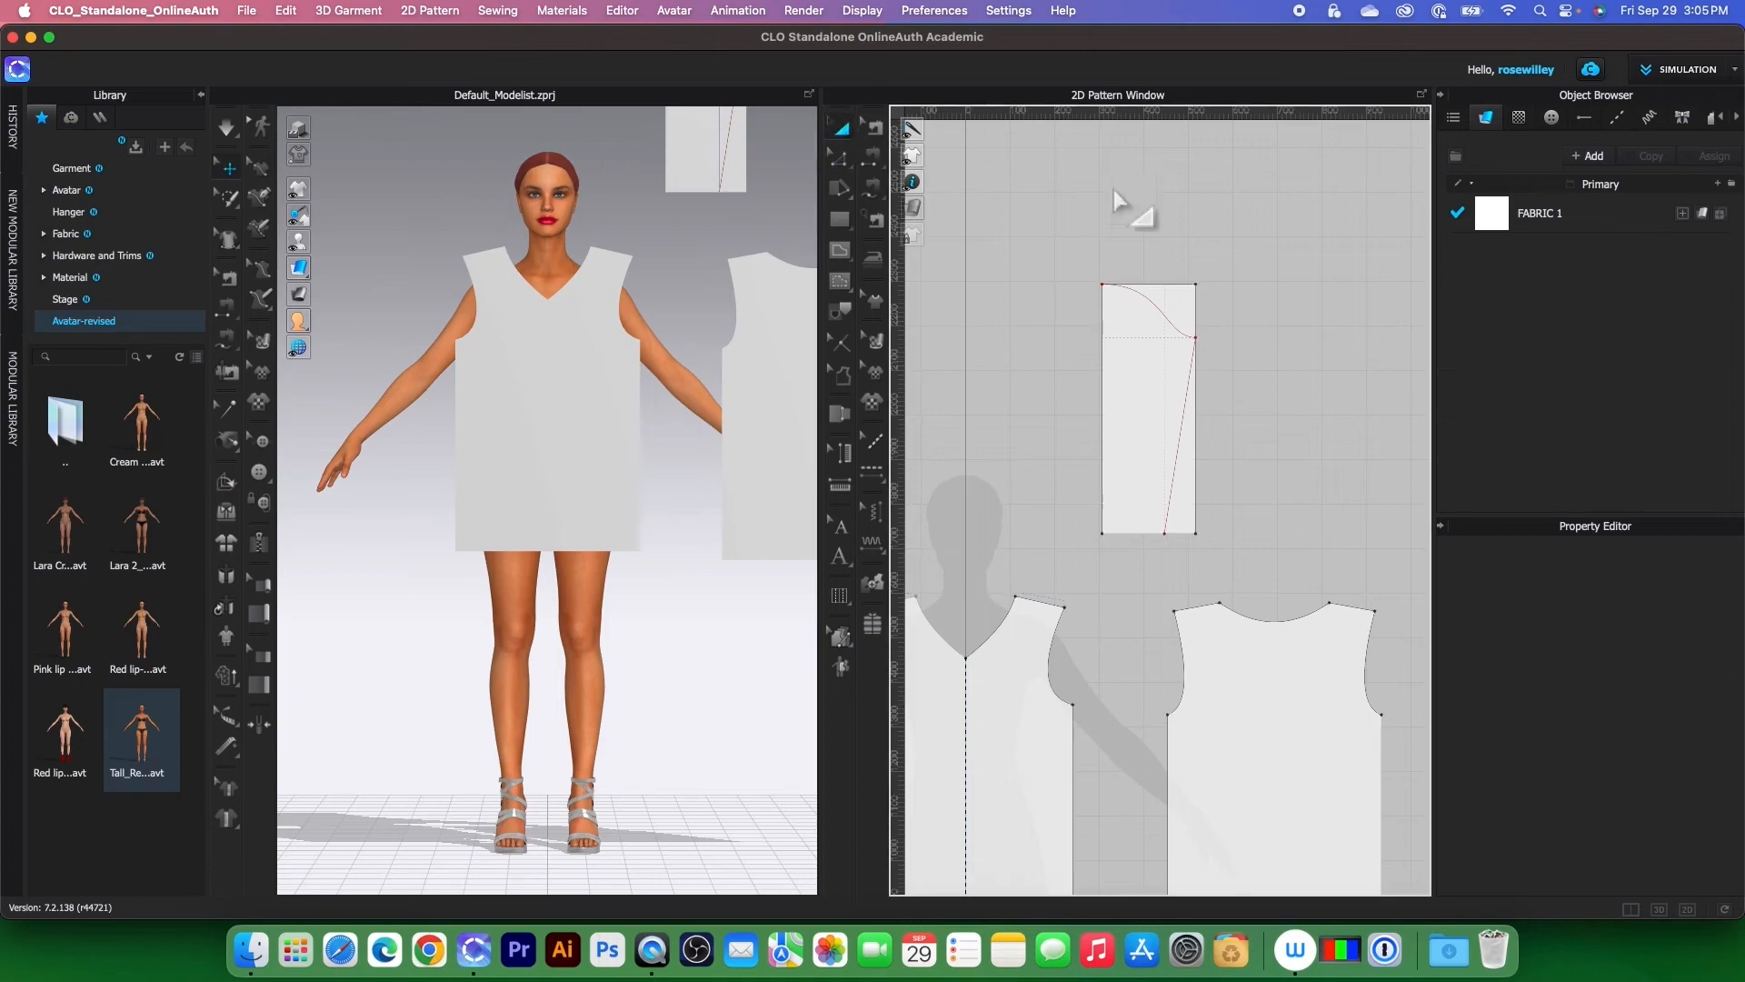
pyautogui.click(1173, 320)
pyautogui.rightClick(1173, 329)
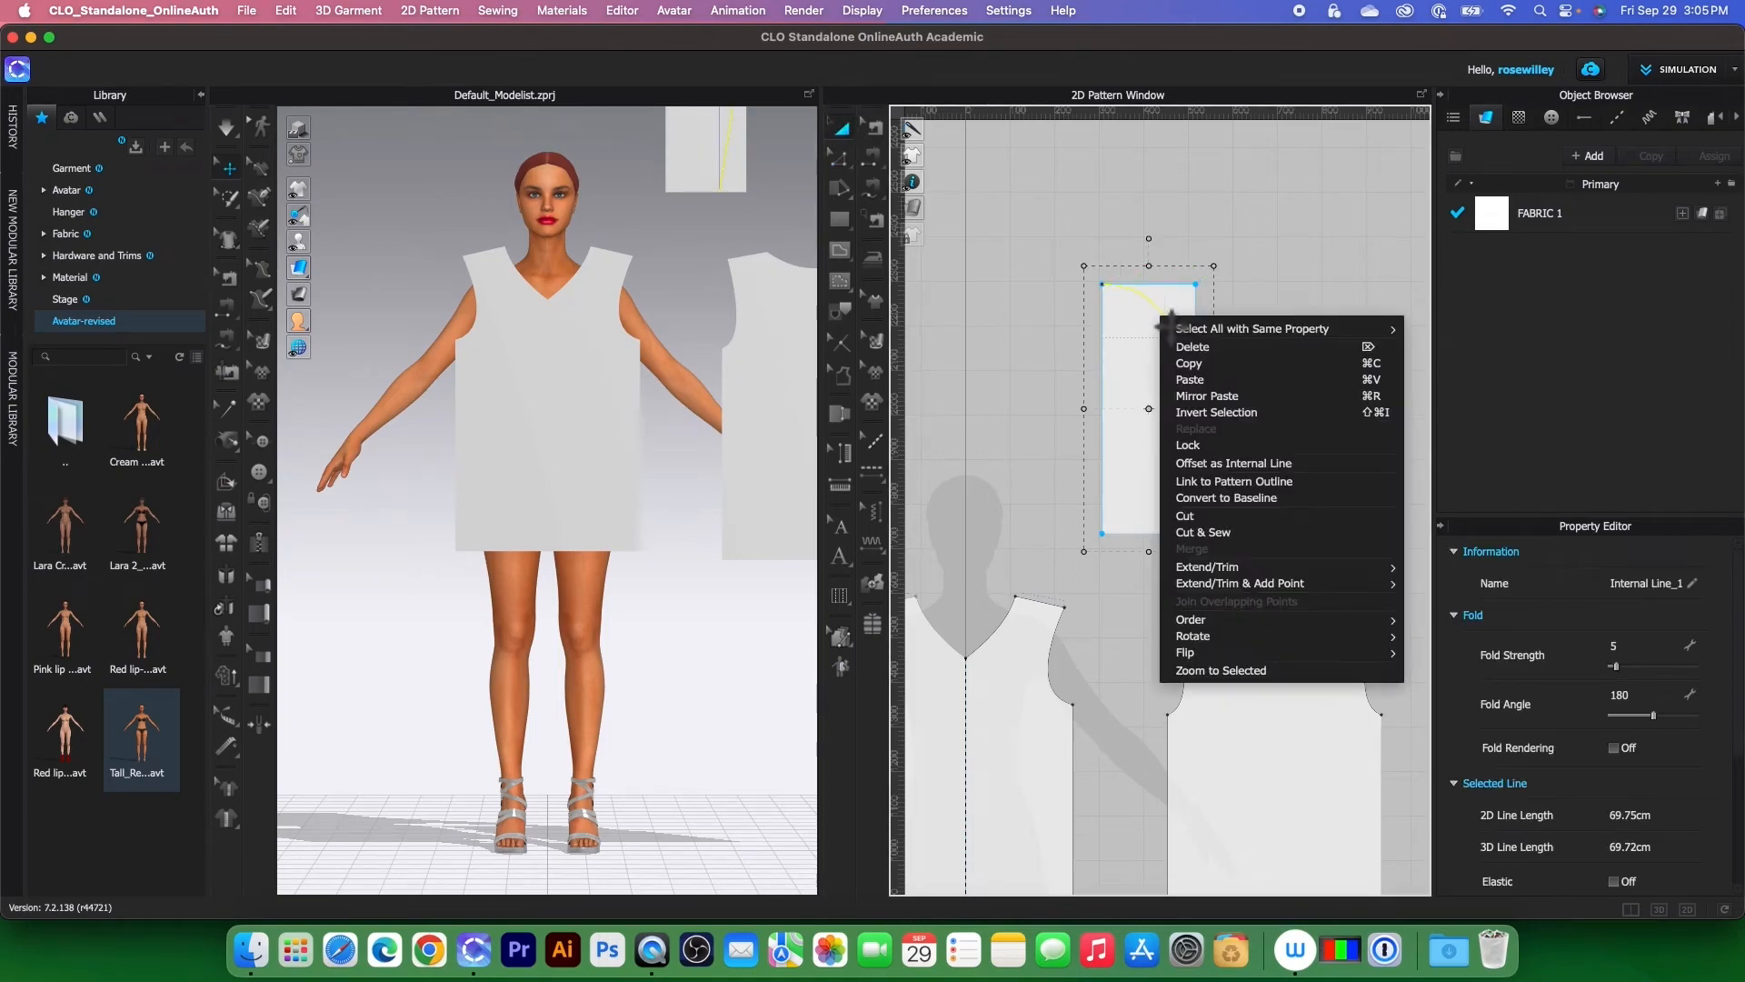
pyautogui.click(1252, 499)
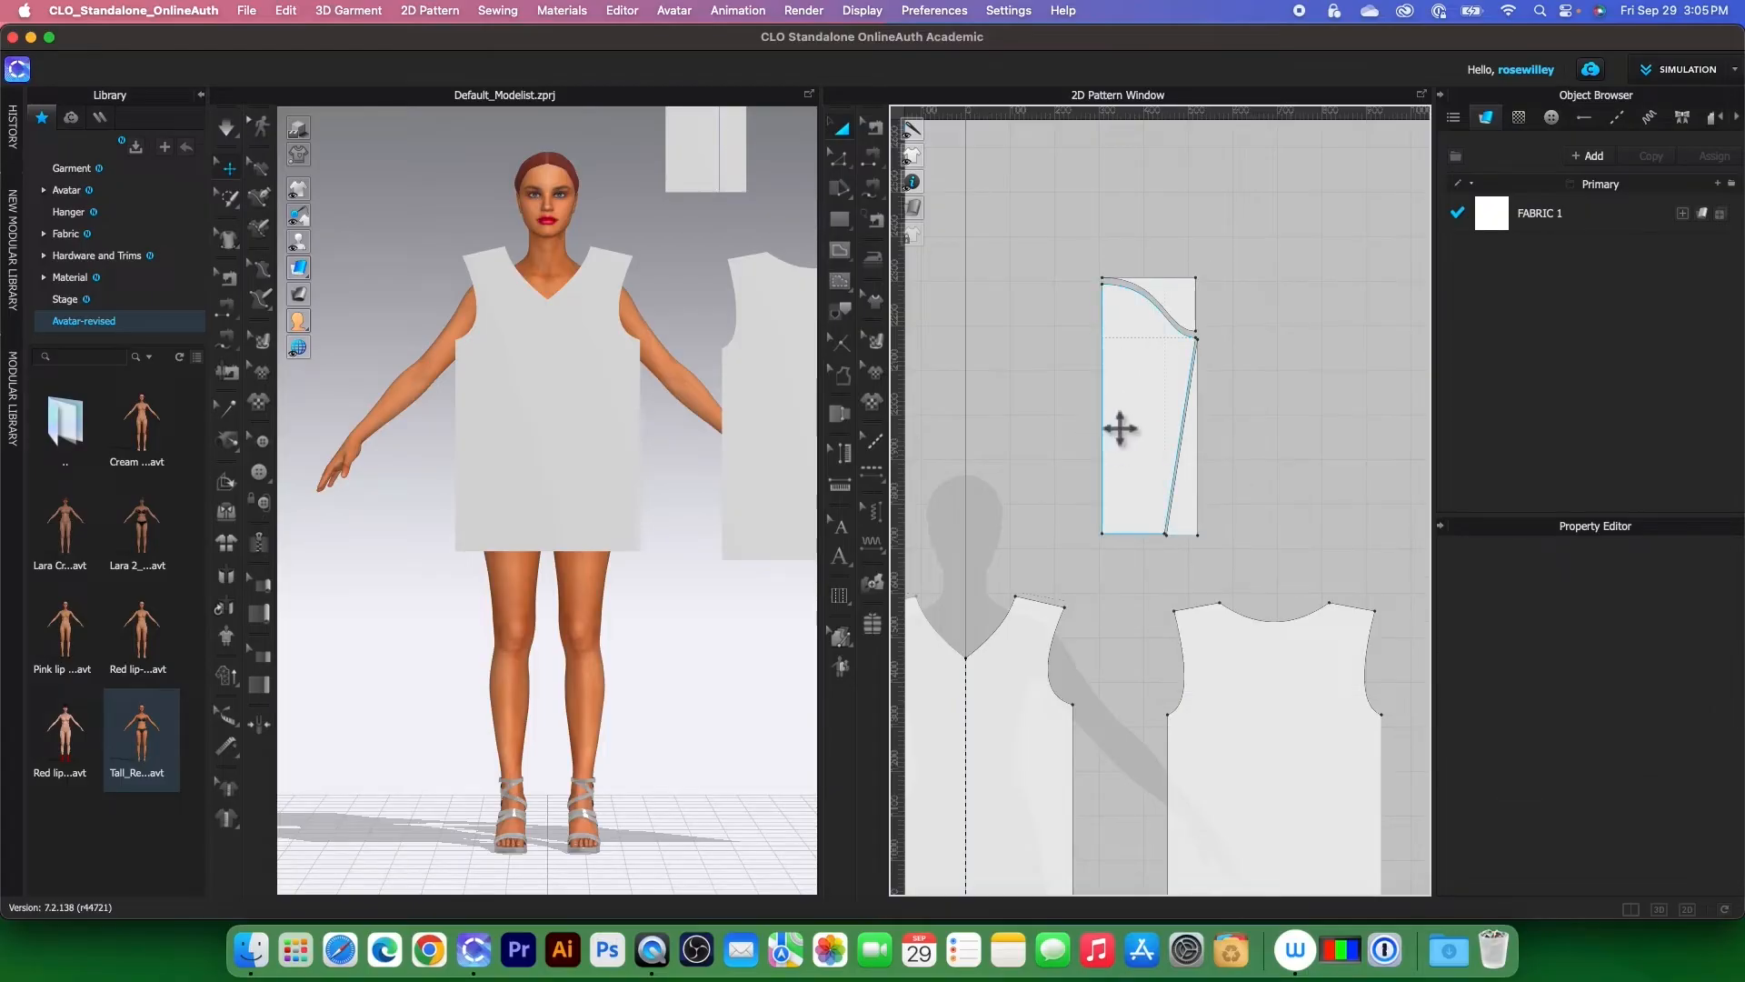
# - Unfold the half sleeve across its straight 56 cm centre edge into a full sleeve pattern
pyautogui.click(843, 159)
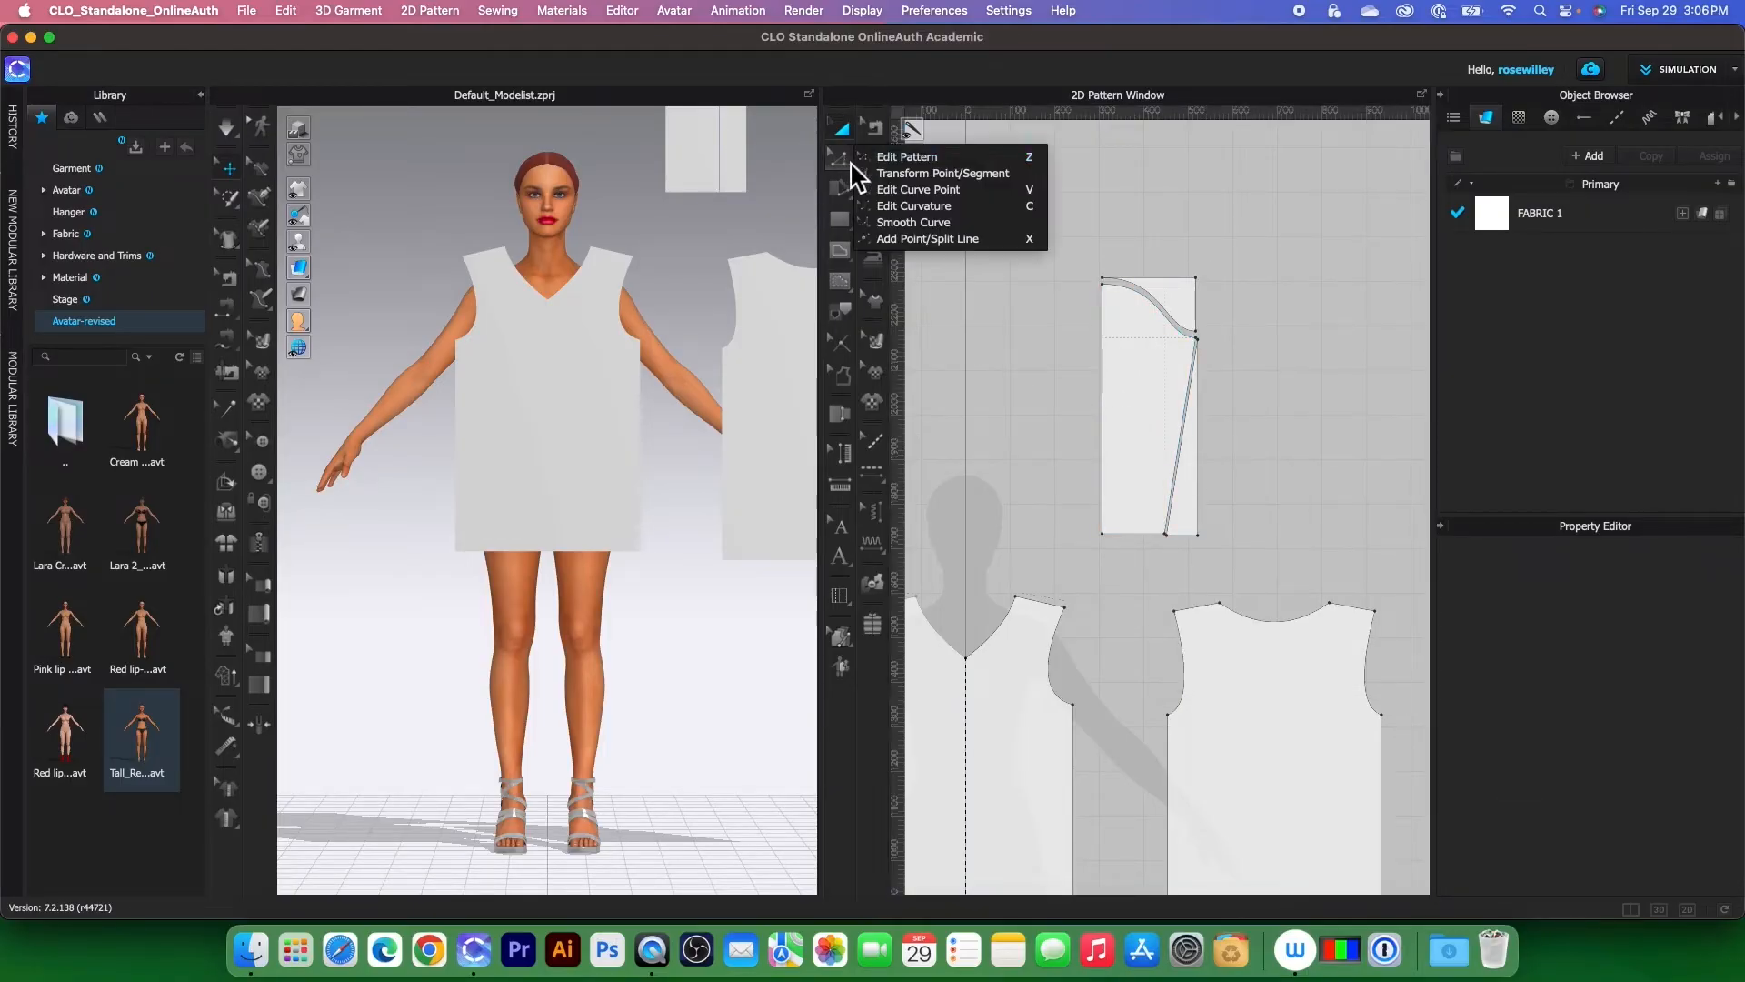
pyautogui.click(912, 158)
pyautogui.click(1103, 390)
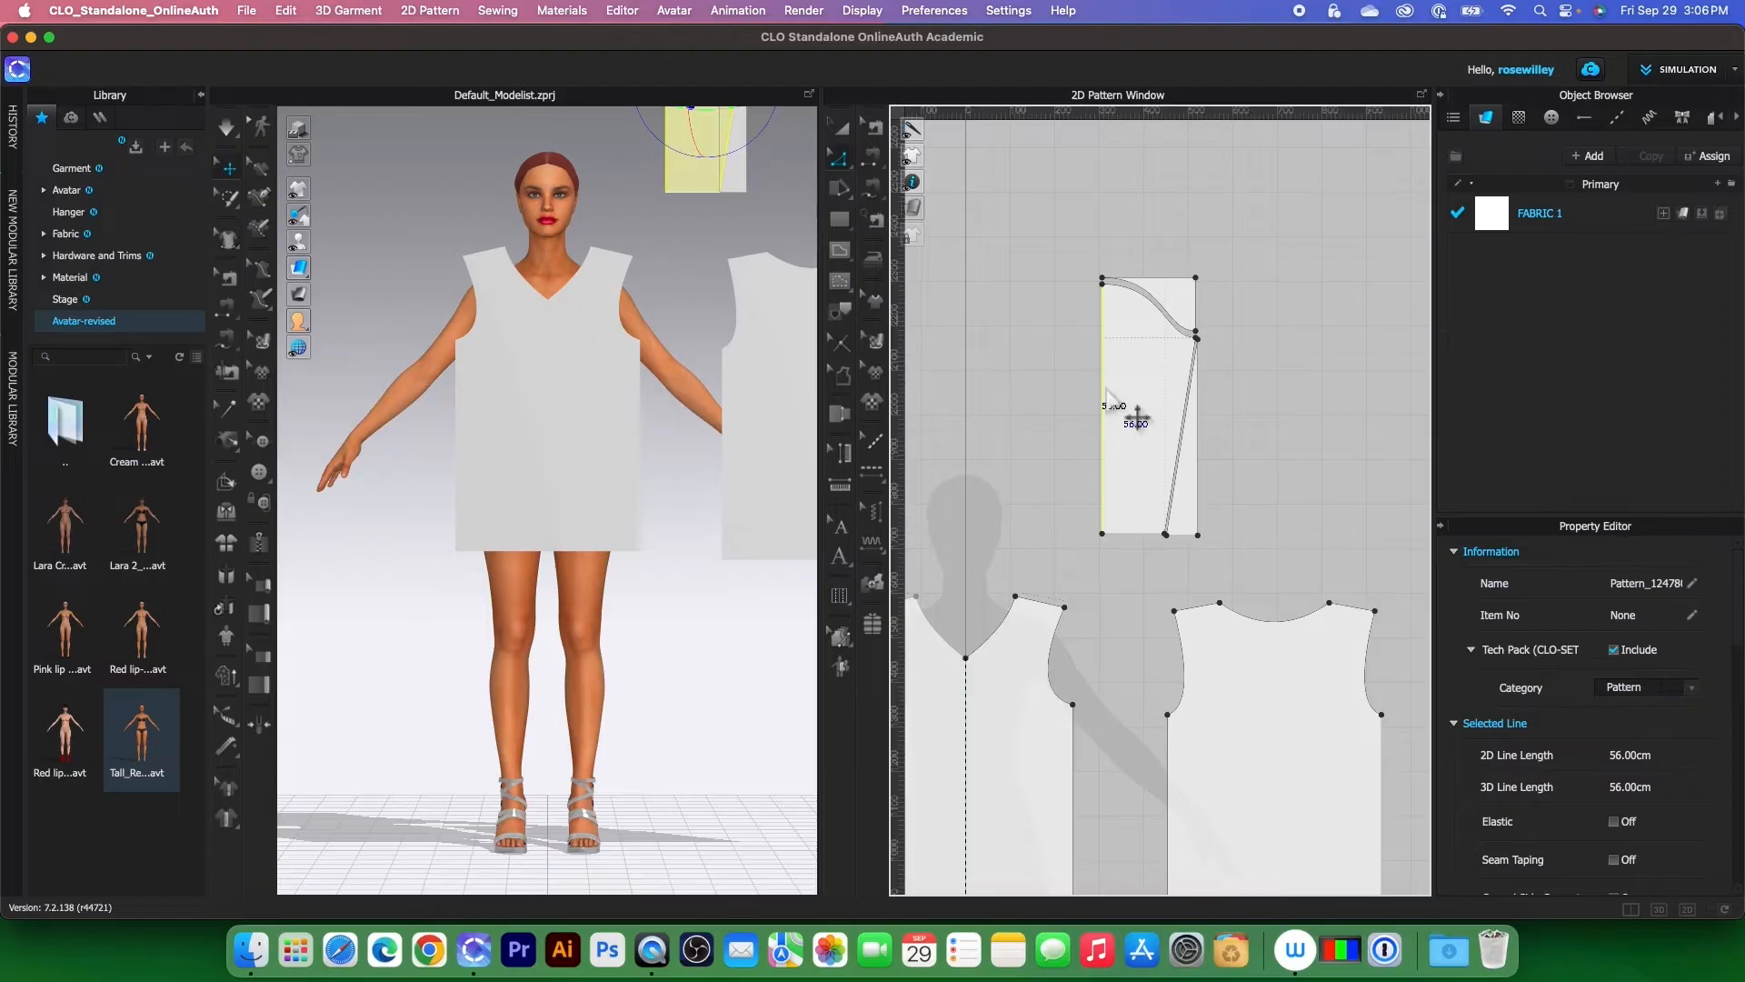
pyautogui.rightClick(1103, 389)
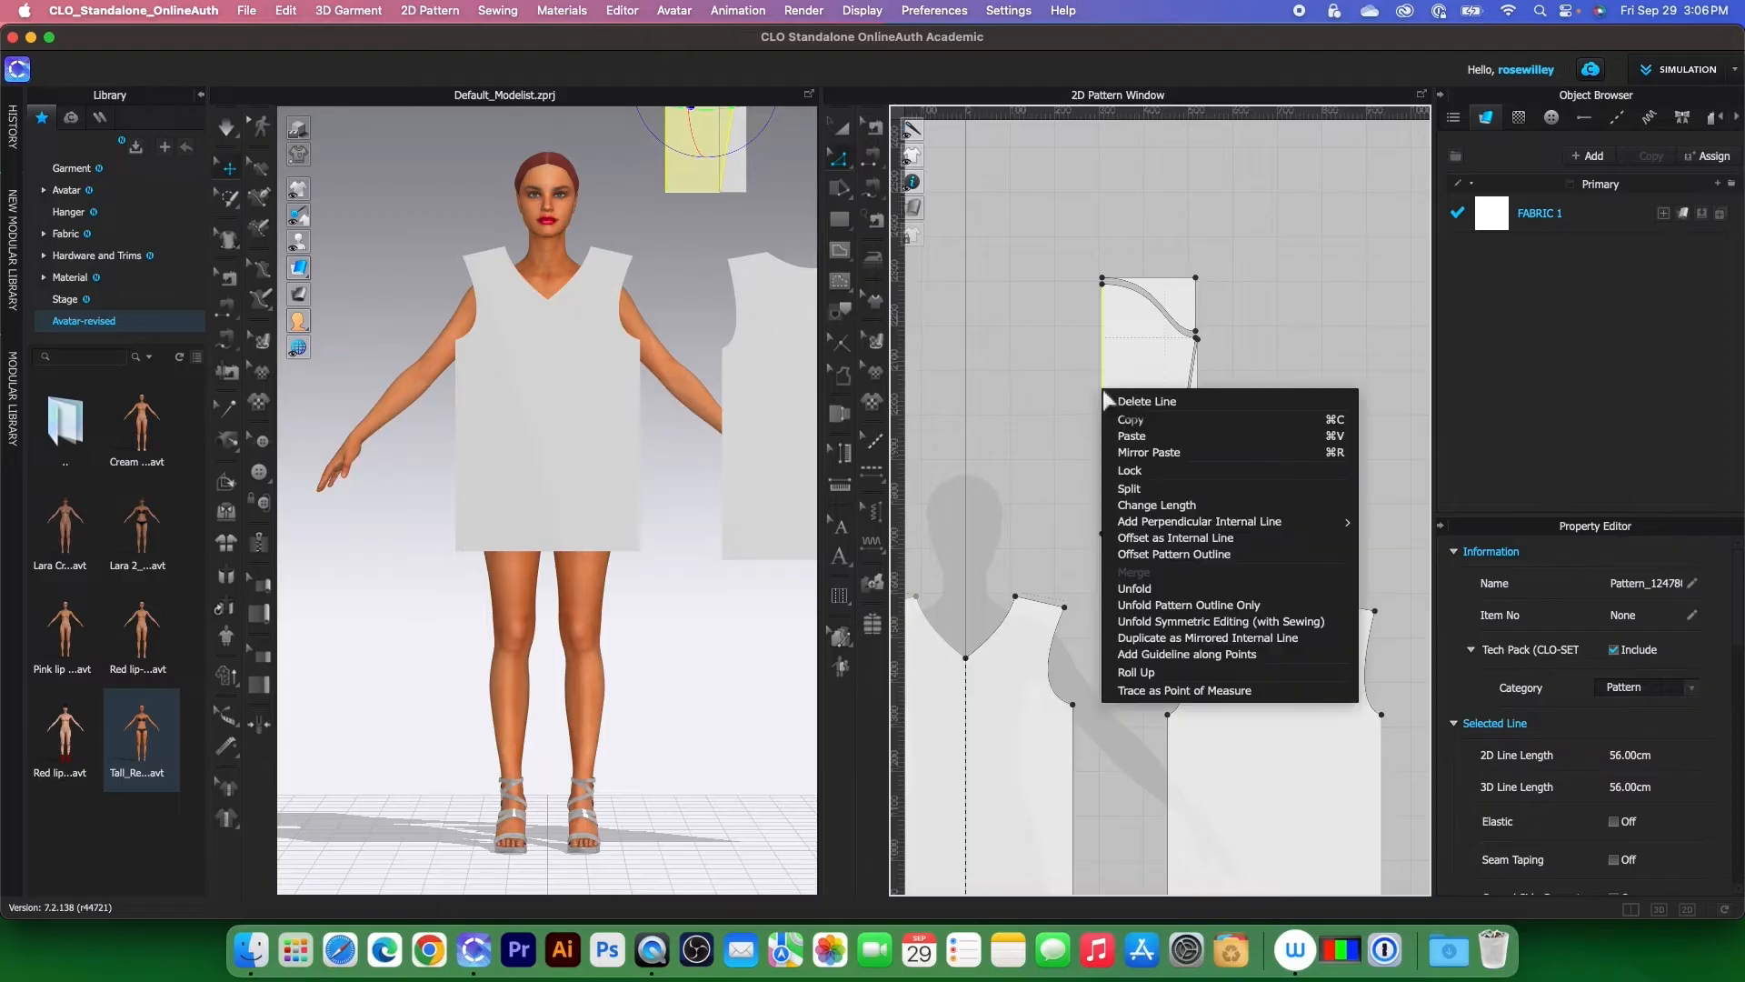
pyautogui.click(1187, 592)
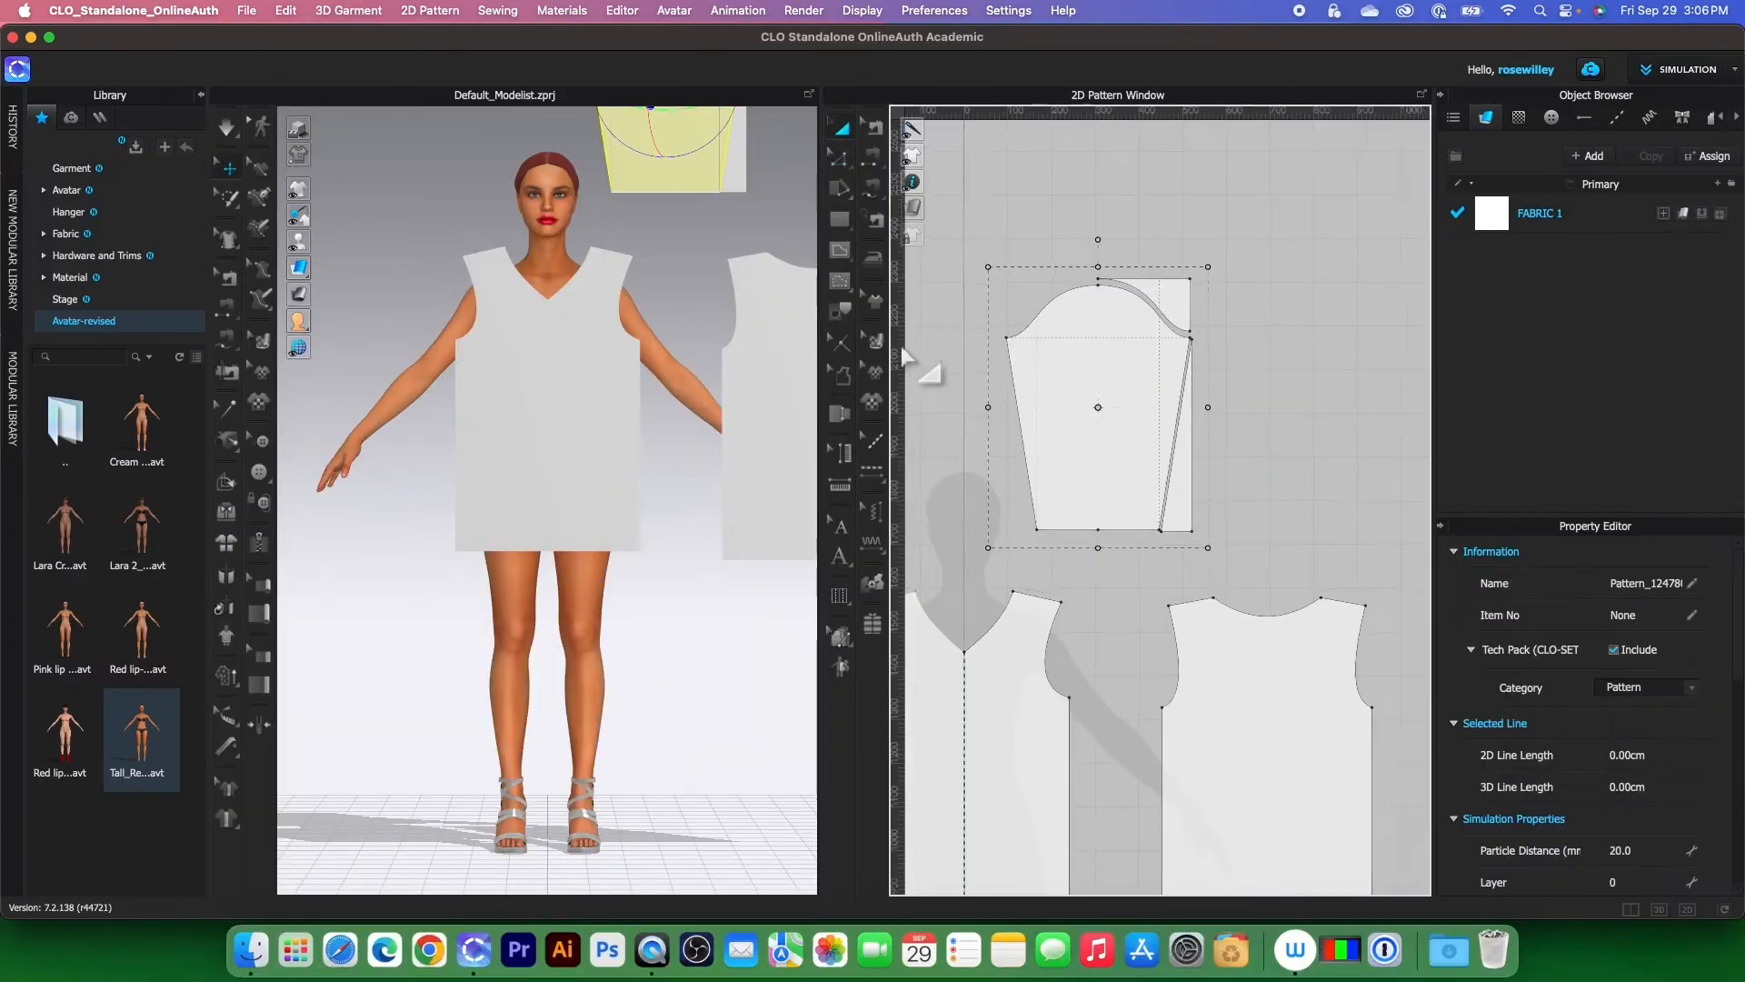
# - Place the full sleeve between the front and back bodices and delete the two leftover offcut pieces
pyautogui.moveTo(1169, 635); pyautogui.dragTo(1298, 636)
pyautogui.moveTo(1054, 374); pyautogui.dragTo(1136, 623)
pyautogui.moveTo(991, 259); pyautogui.dragTo(1181, 463)
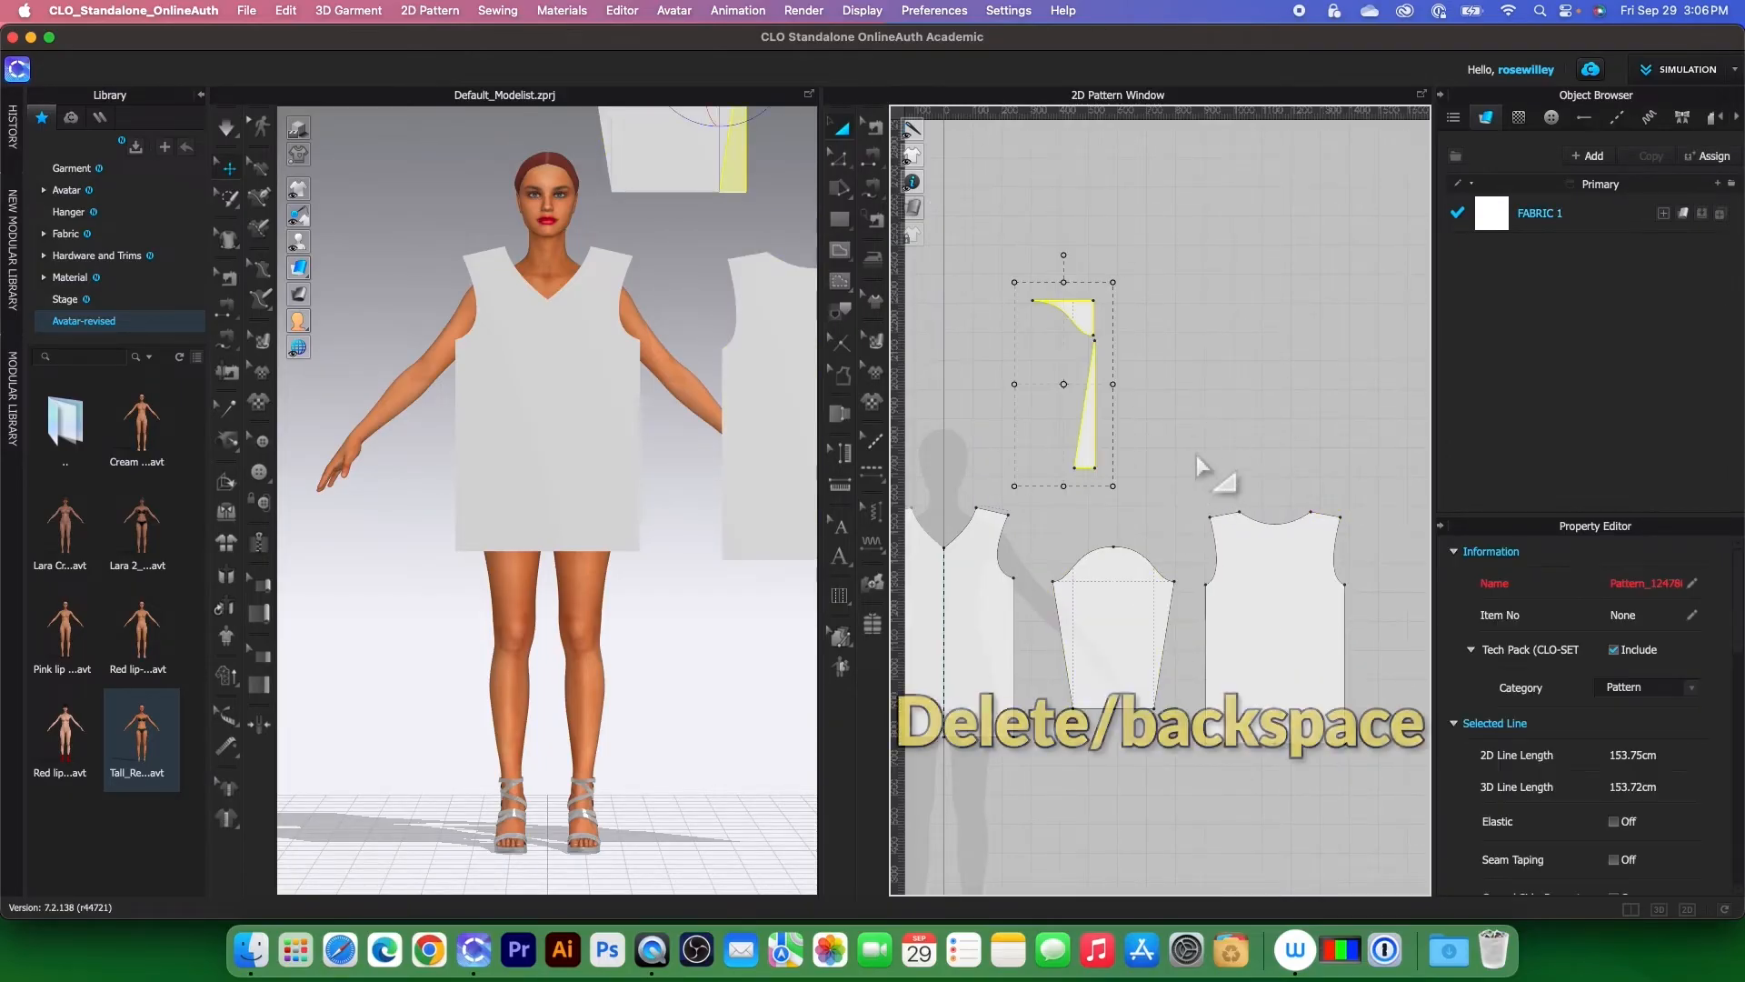
pyautogui.press('Delete')
pyautogui.scroll(-3, 1132, 423)
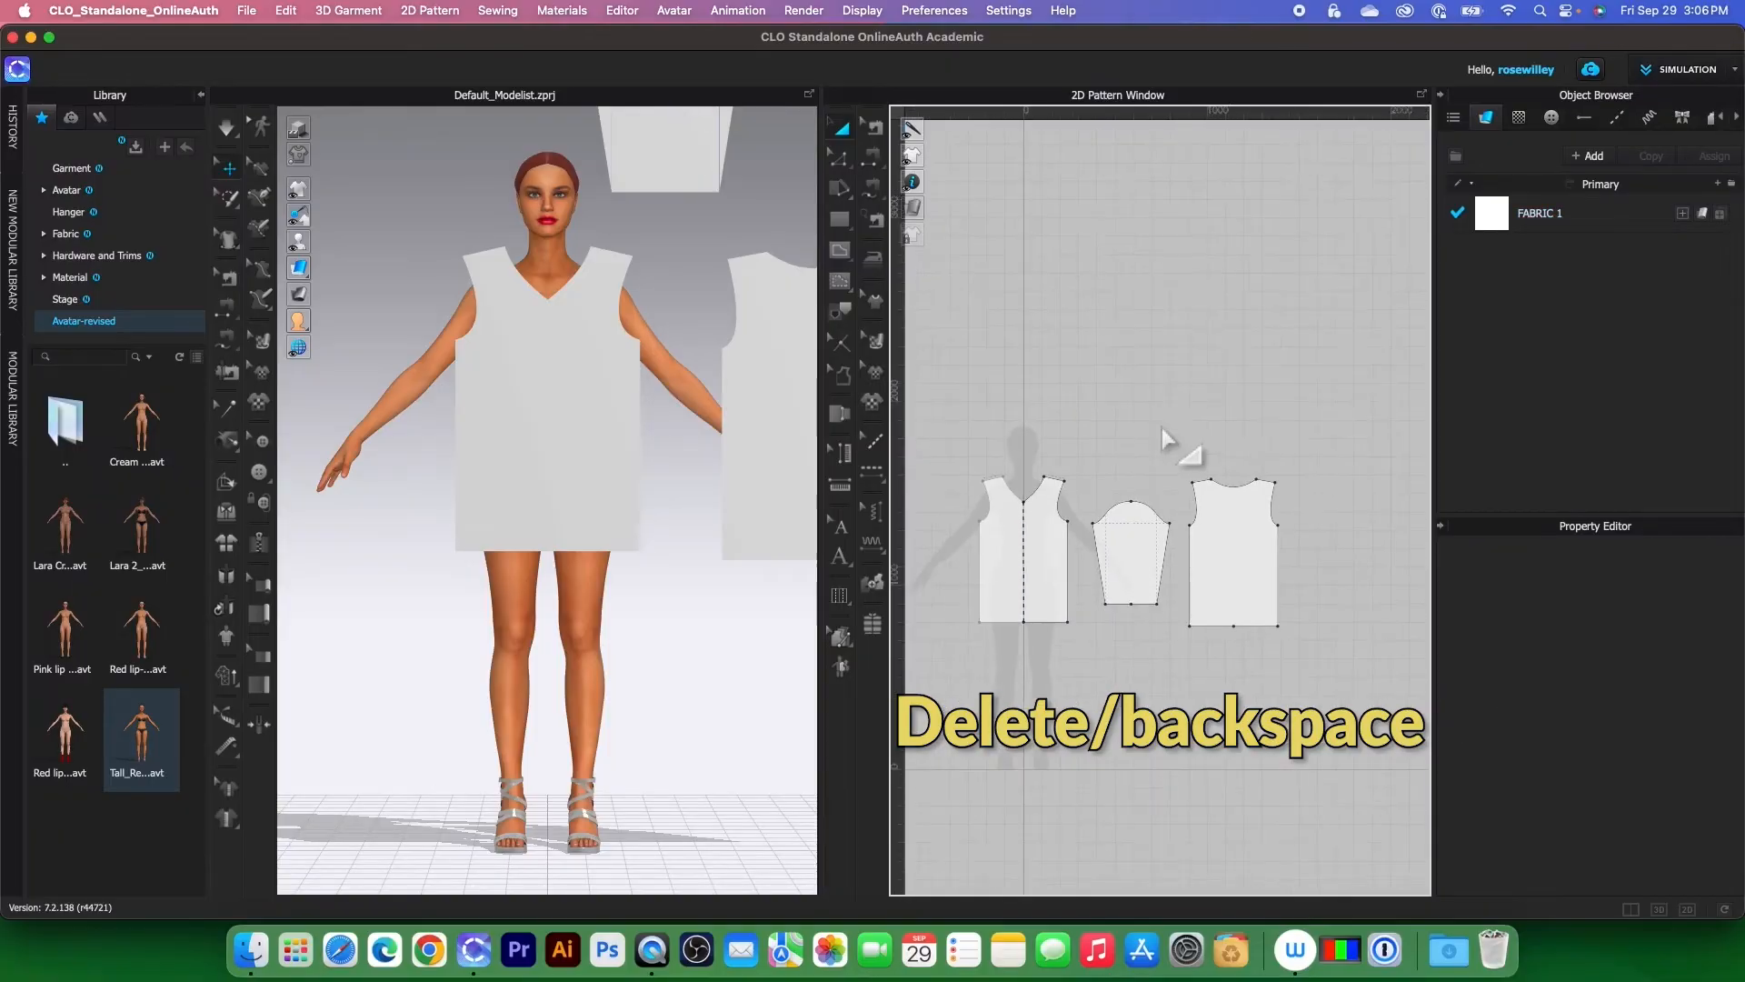
# - Move all the pattern pieces beside the avatar silhouette and apply Reset 2D Arrangement (All) to them in 3D
pyautogui.click(1069, 439)
pyautogui.moveTo(1069, 439); pyautogui.dragTo(1300, 641)
pyautogui.moveTo(1254, 557); pyautogui.dragTo(1343, 698)
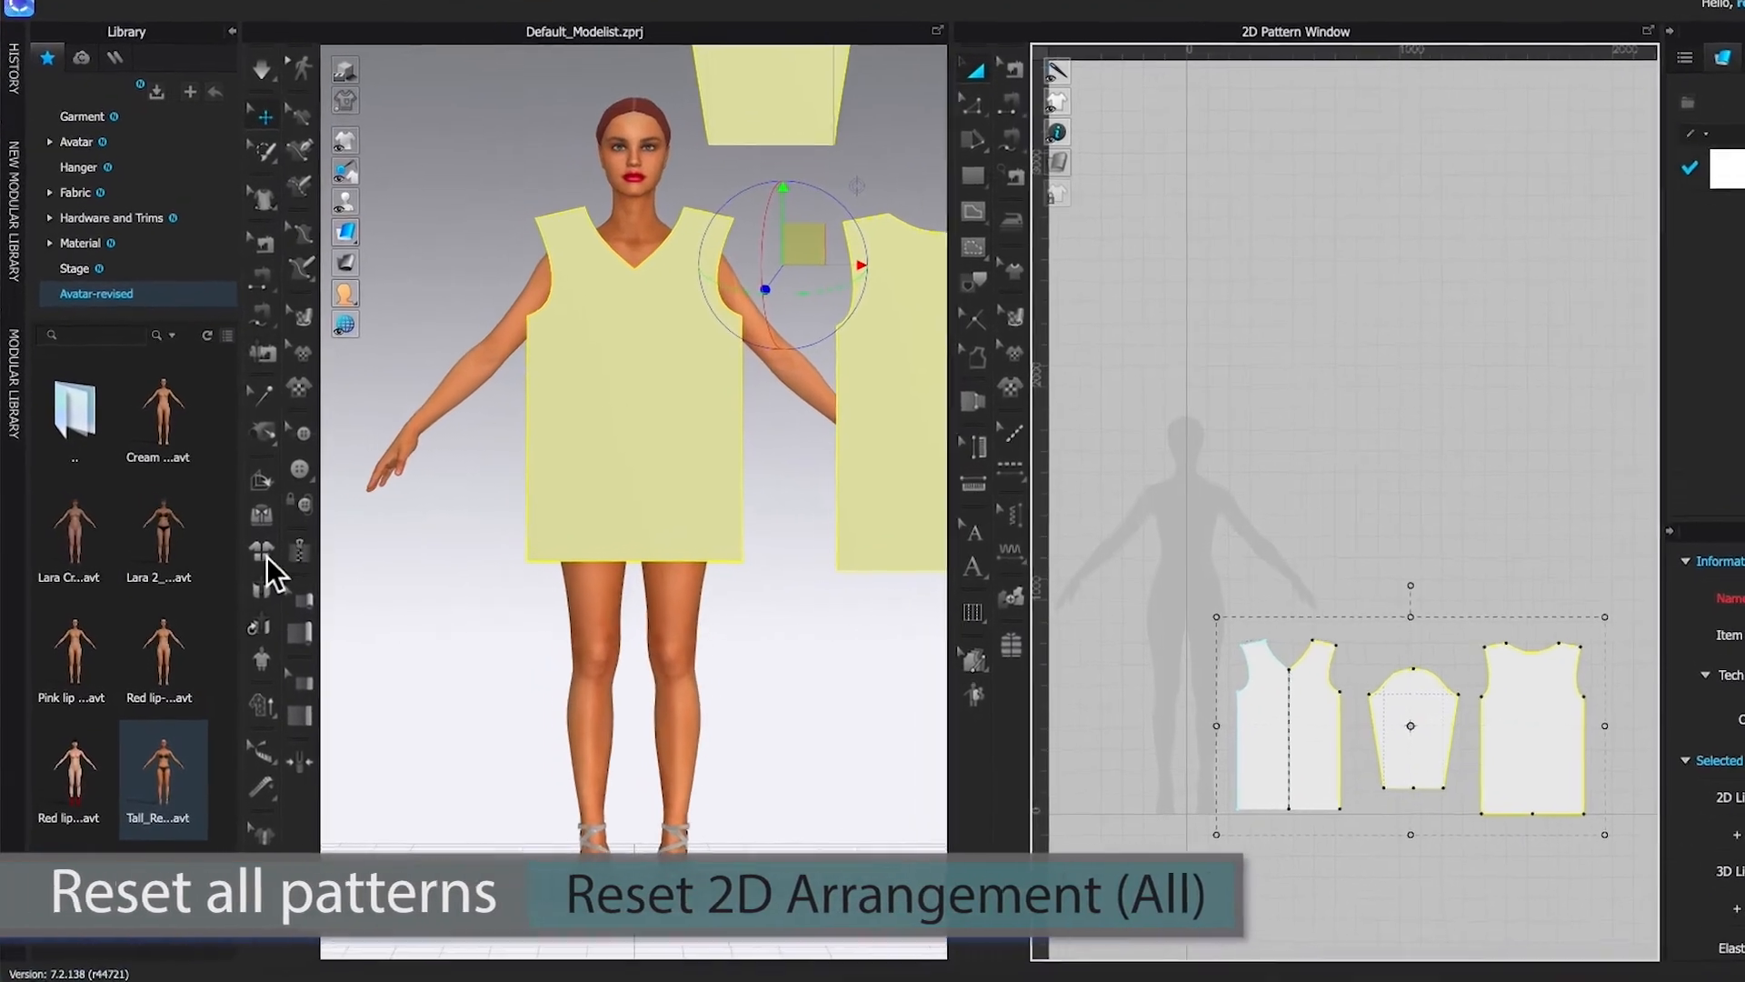
pyautogui.click(229, 542)
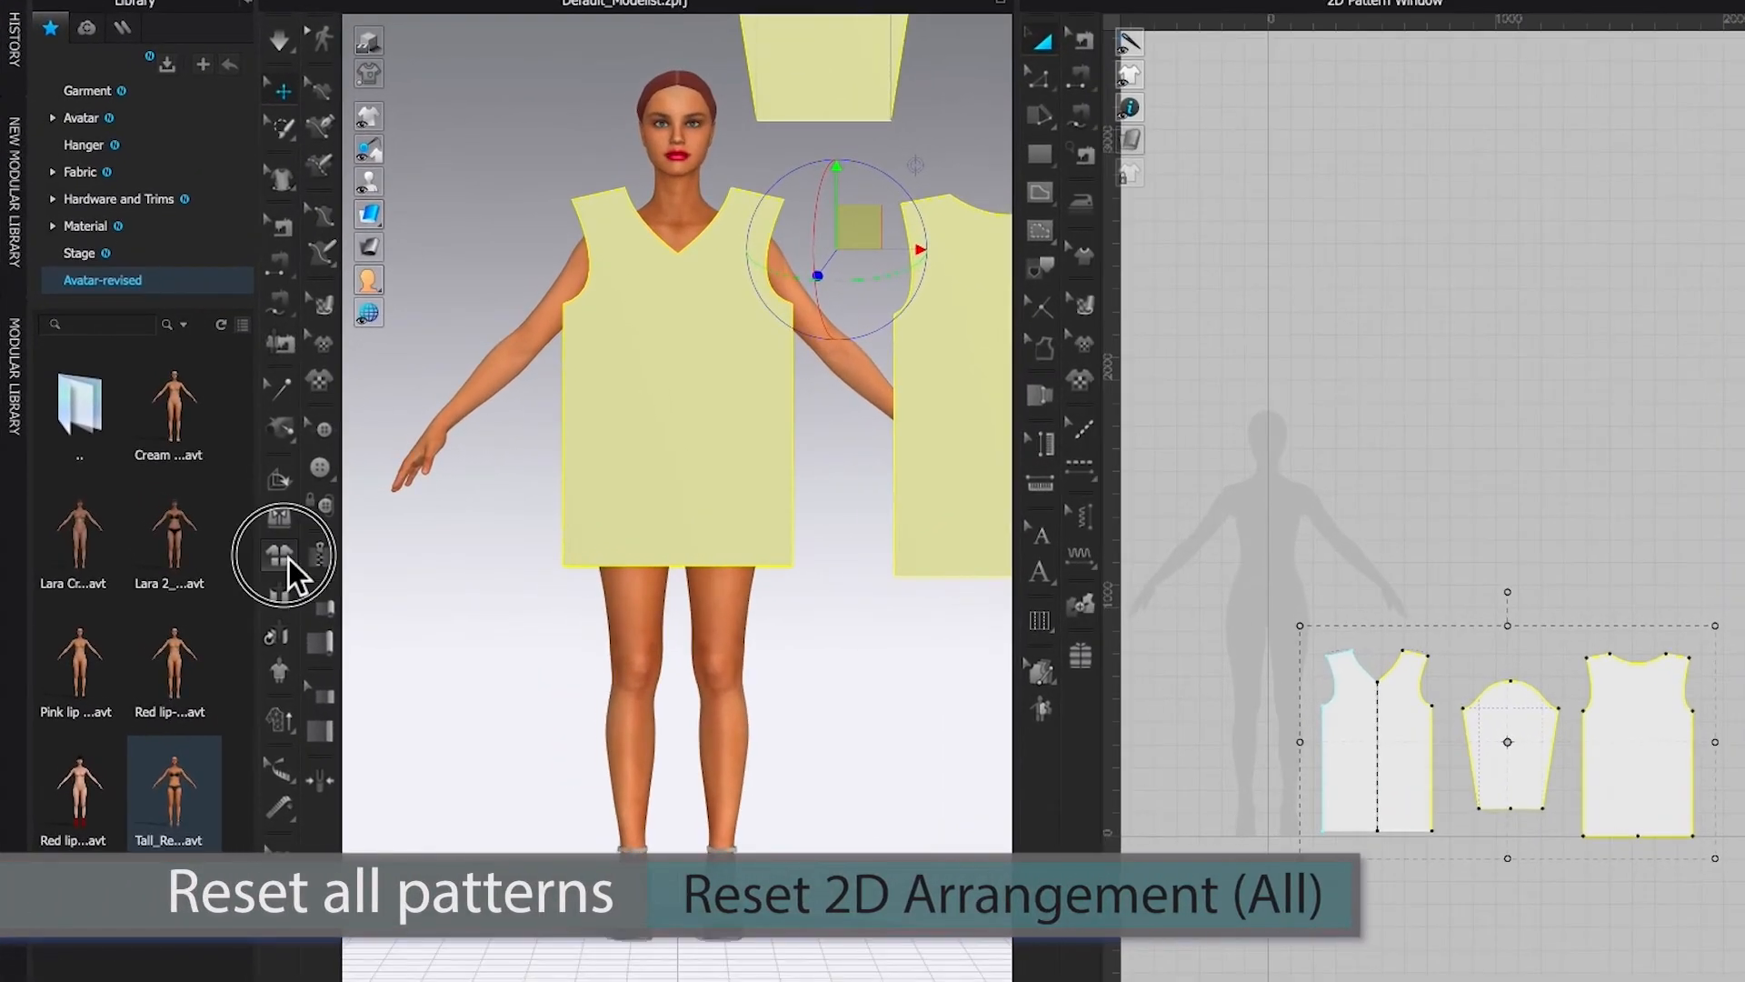
# - Show the arrangement points and place the front bodice at the torso's centre front and the back bodice at its centre back
pyautogui.moveTo(371, 184)
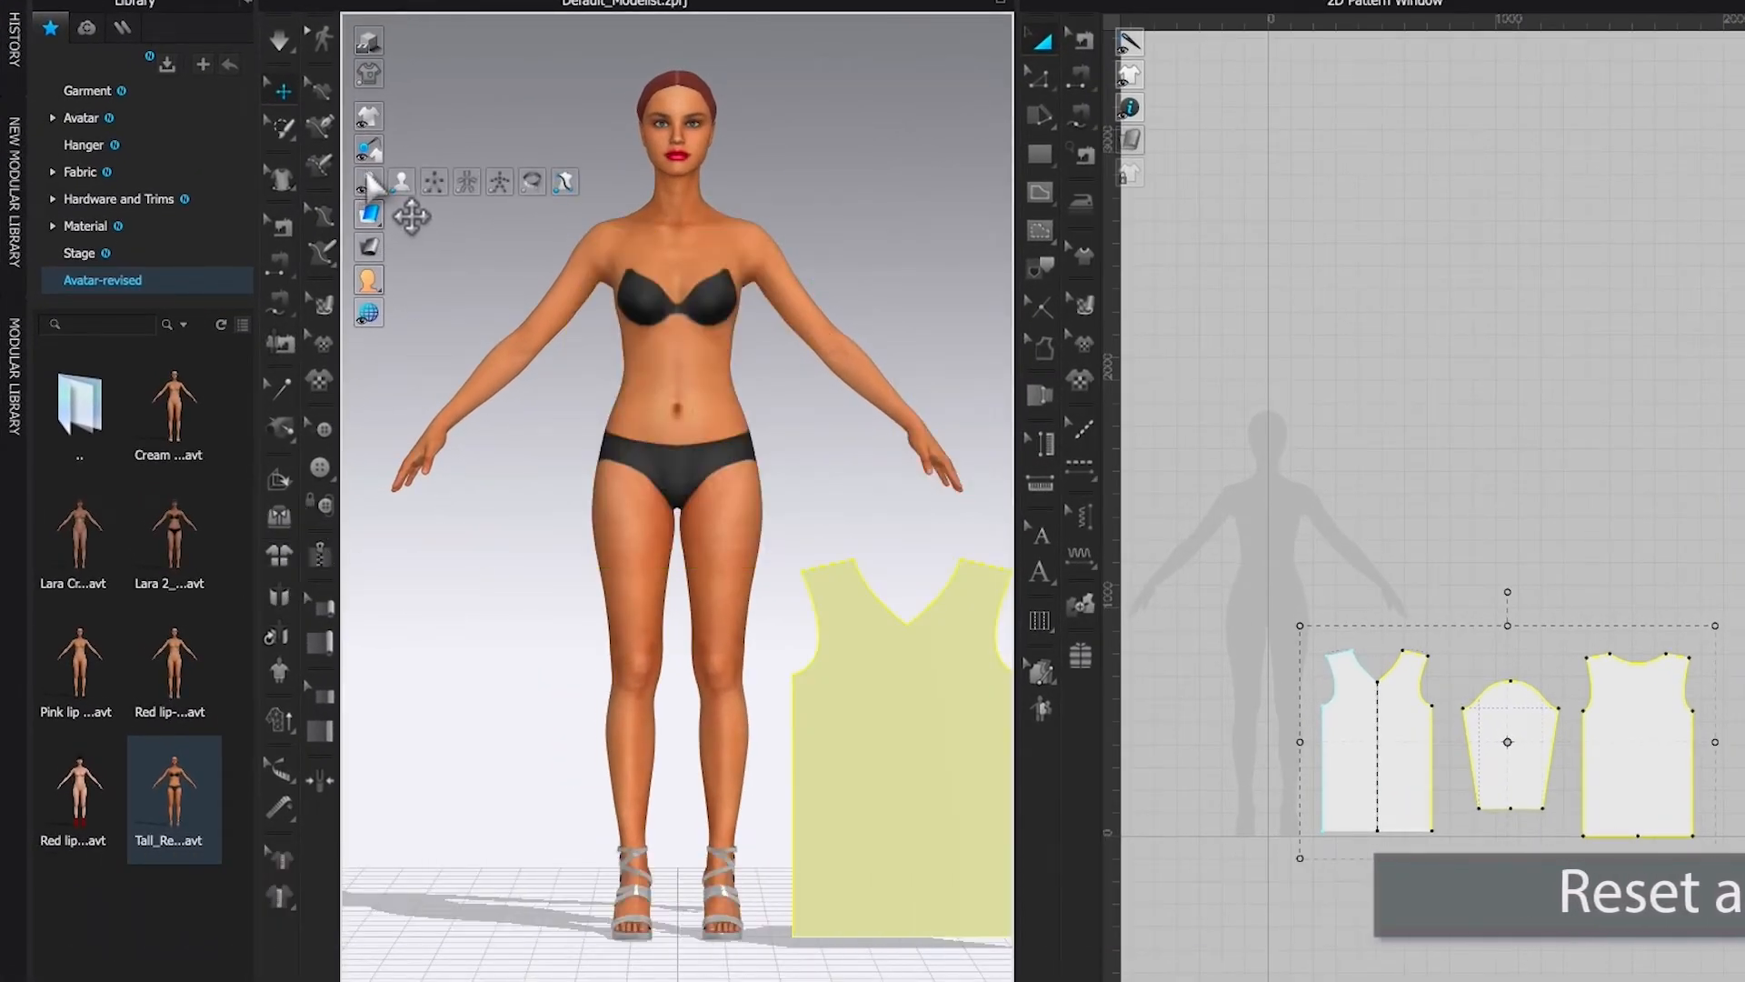
pyautogui.click(434, 184)
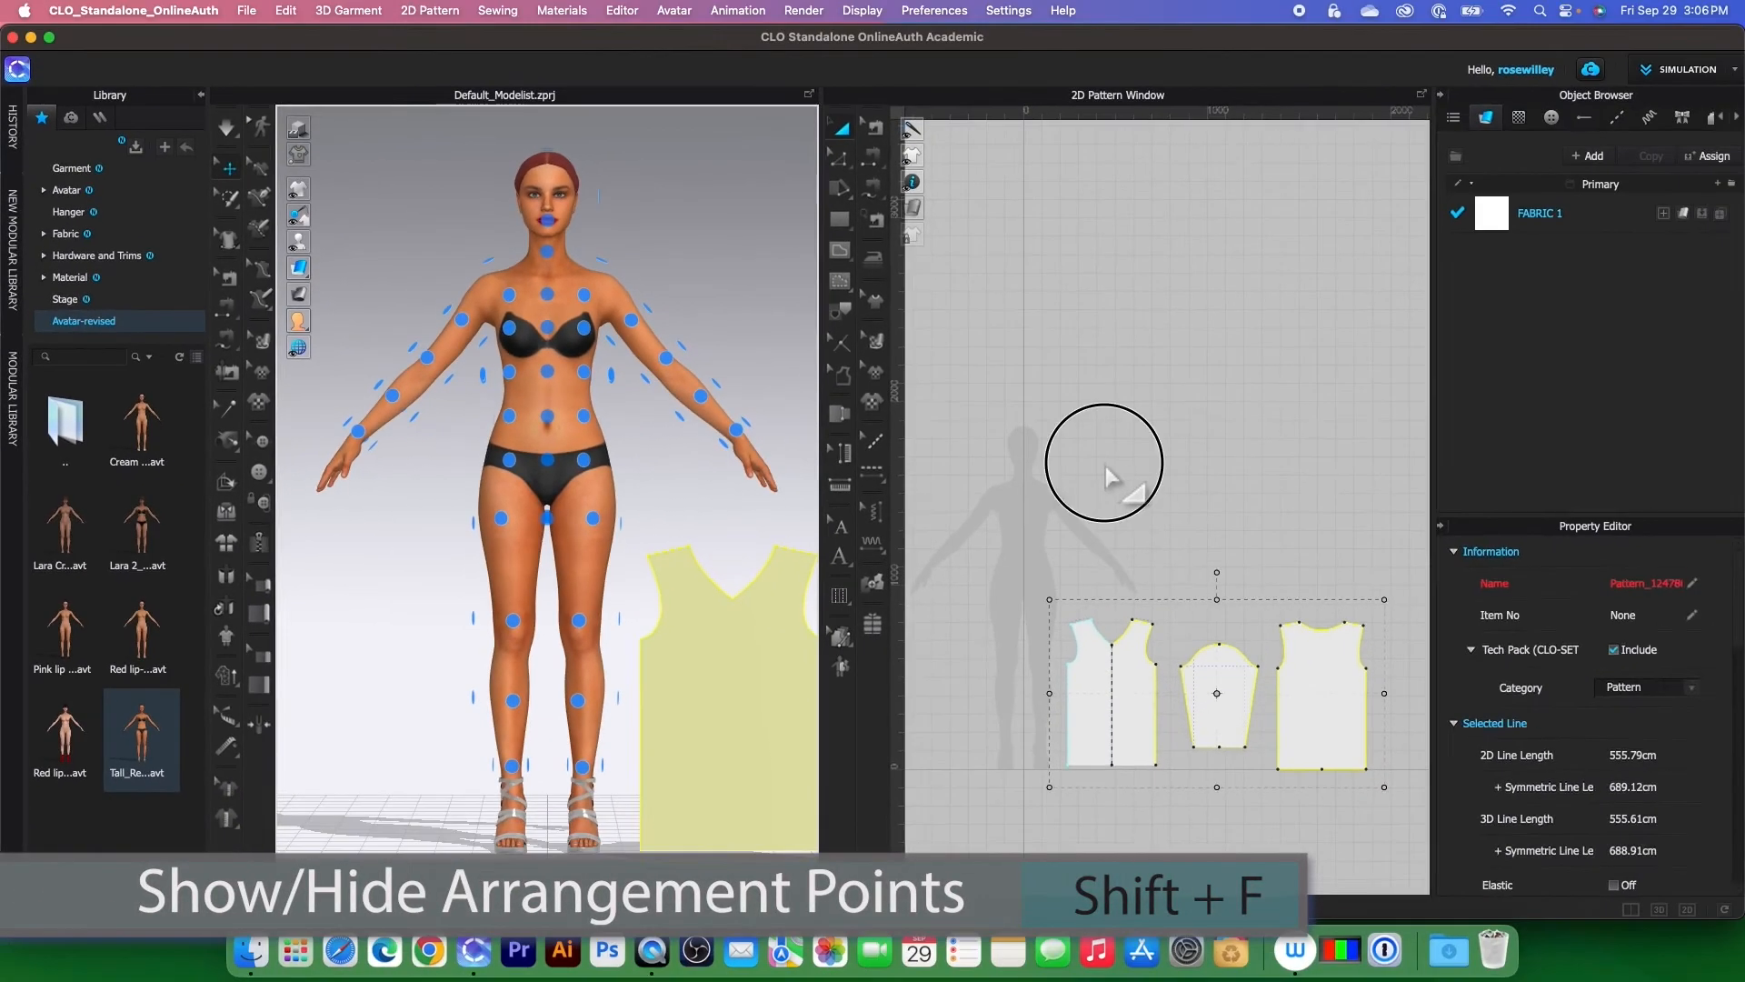
pyautogui.moveTo(1234, 387); pyautogui.dragTo(1278, 418)
pyautogui.moveTo(1033, 430); pyautogui.dragTo(1169, 779)
pyautogui.press('8')
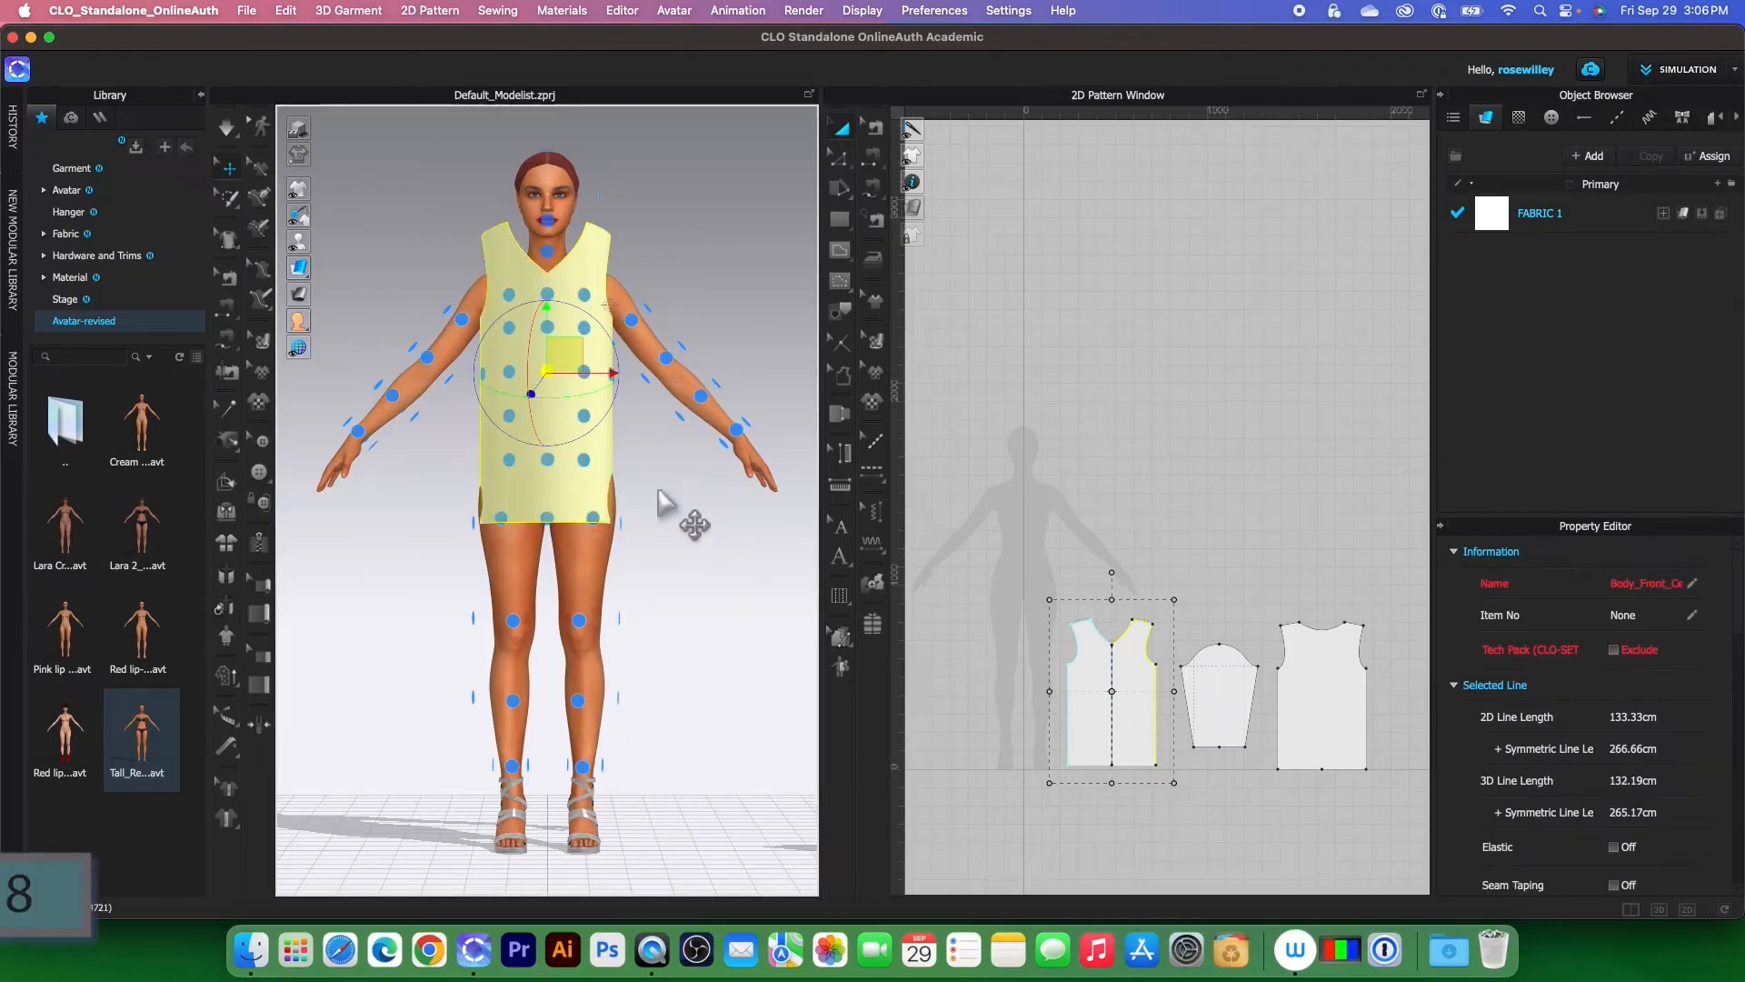
pyautogui.moveTo(1253, 557); pyautogui.dragTo(1422, 818)
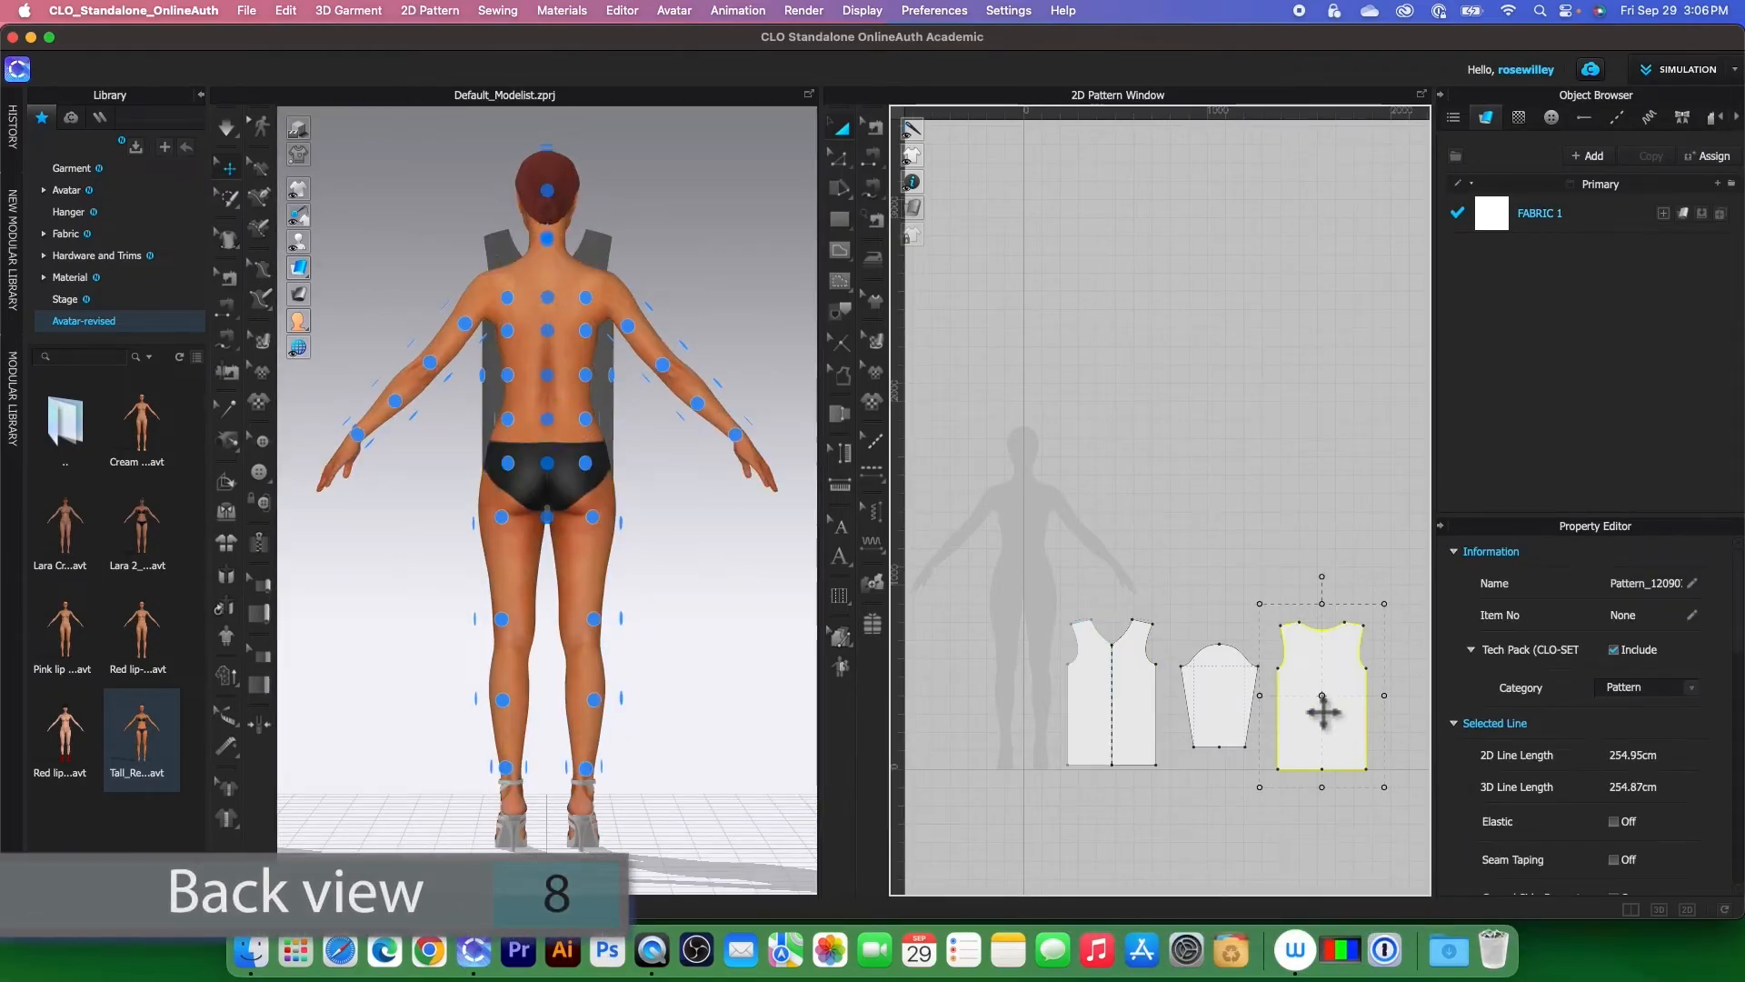
# - Wrap the sleeve around the avatar's left arm at the middle outer-arm arrangement point
pyautogui.moveTo(409, 491); pyautogui.dragTo(591, 501, button='right')
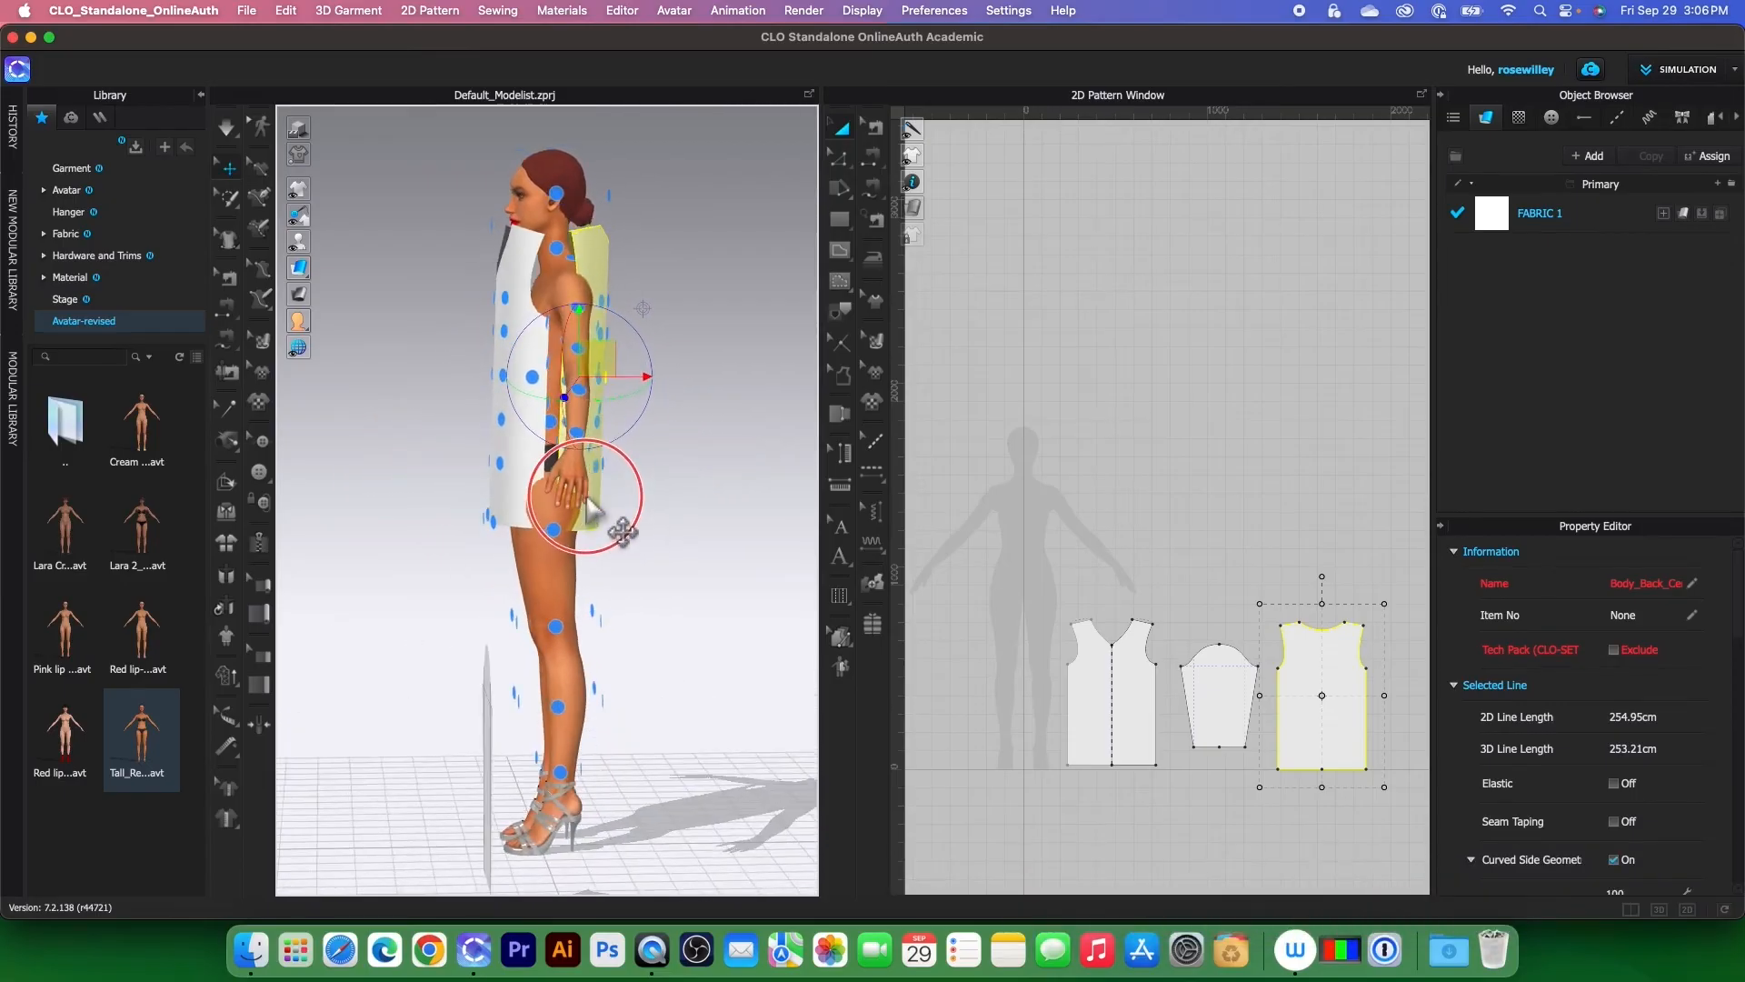
pyautogui.moveTo(1152, 568); pyautogui.dragTo(1264, 774)
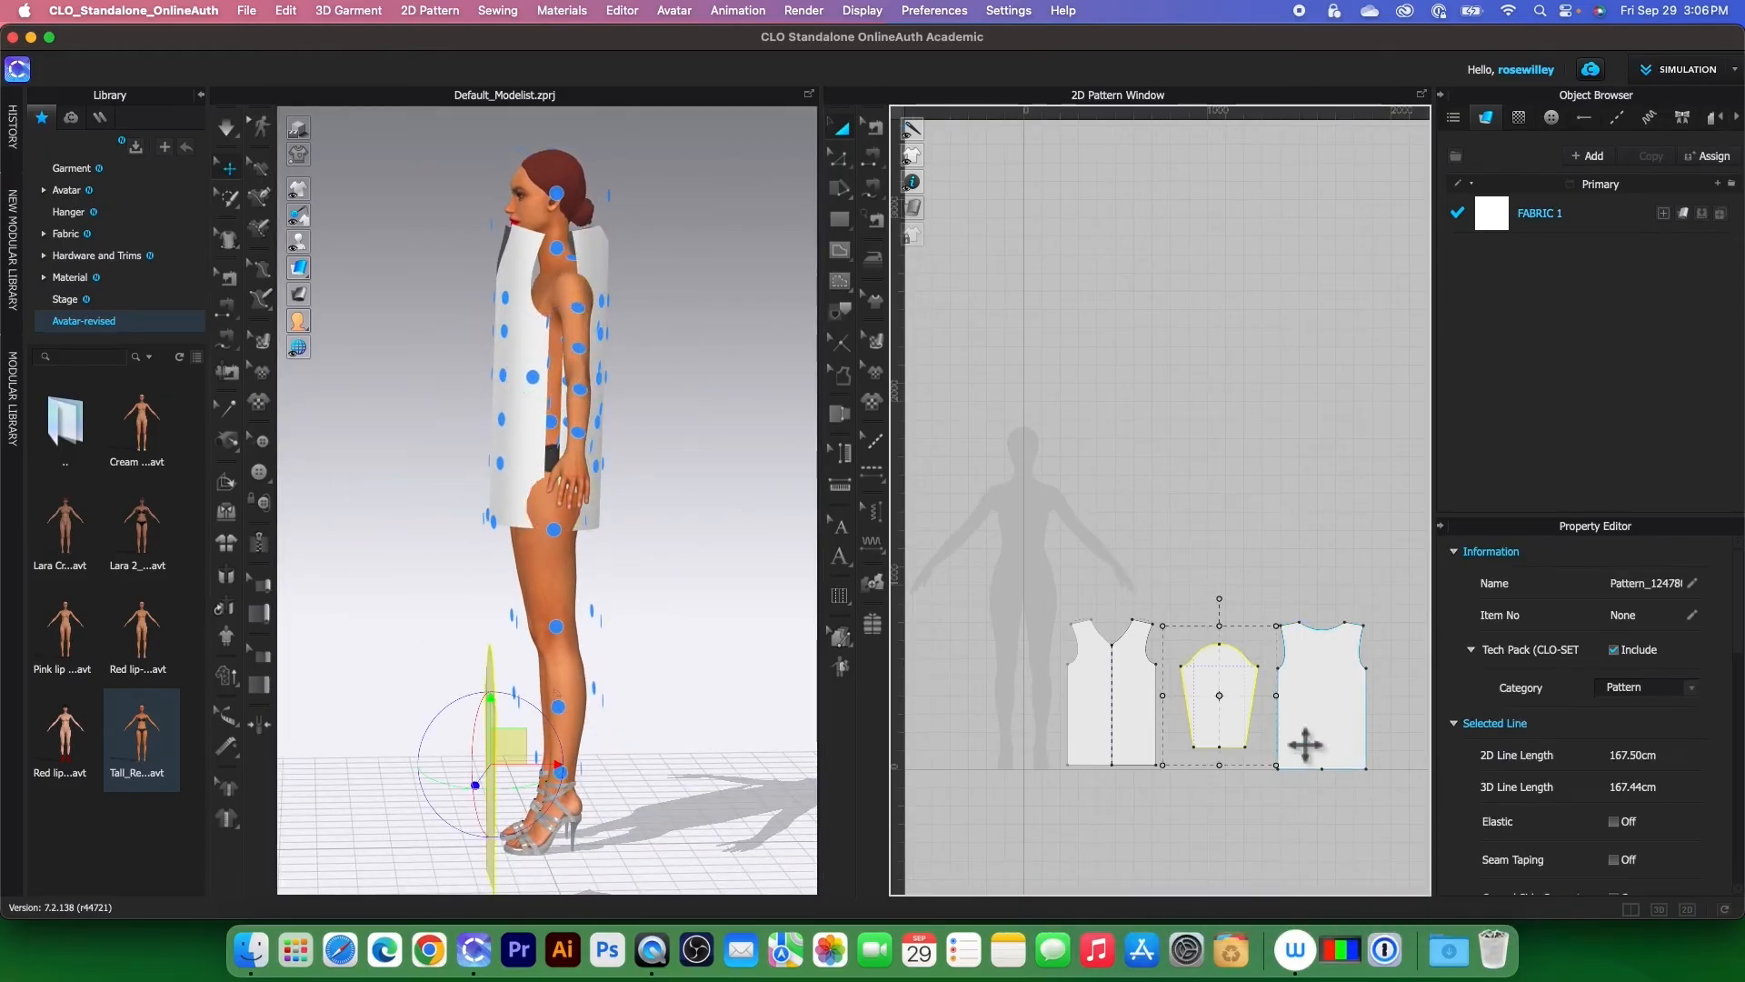
pyautogui.click(588, 359)
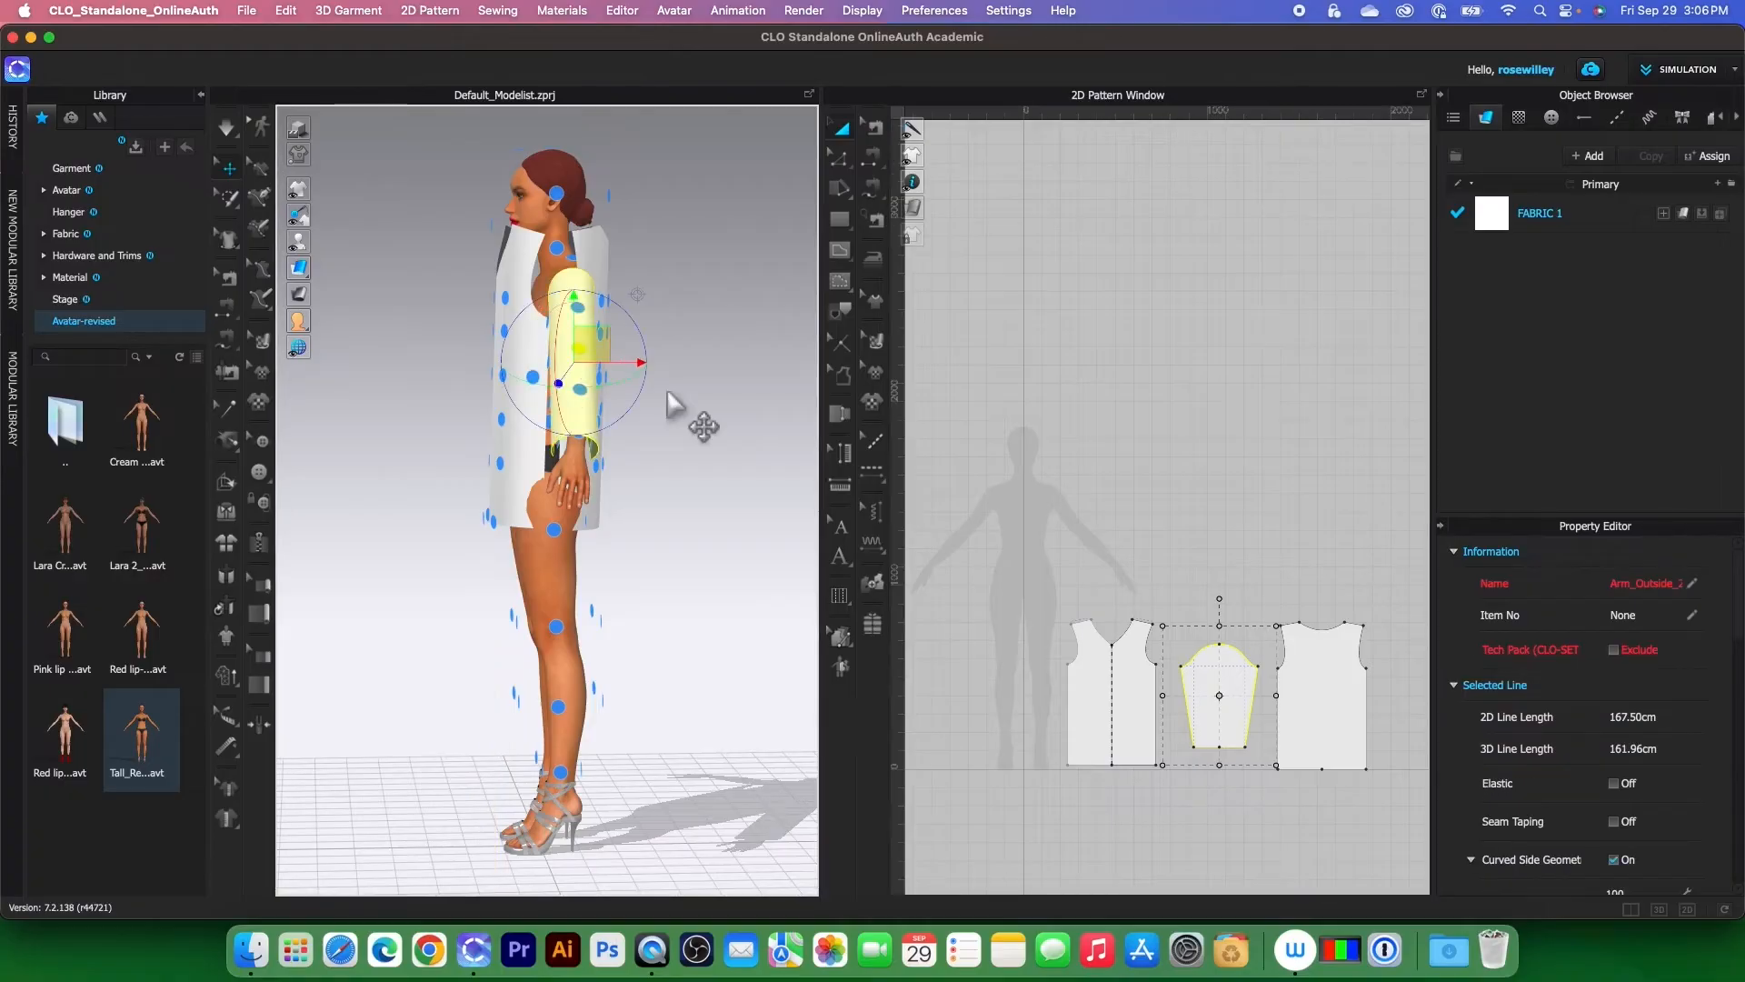
pyautogui.press('2')
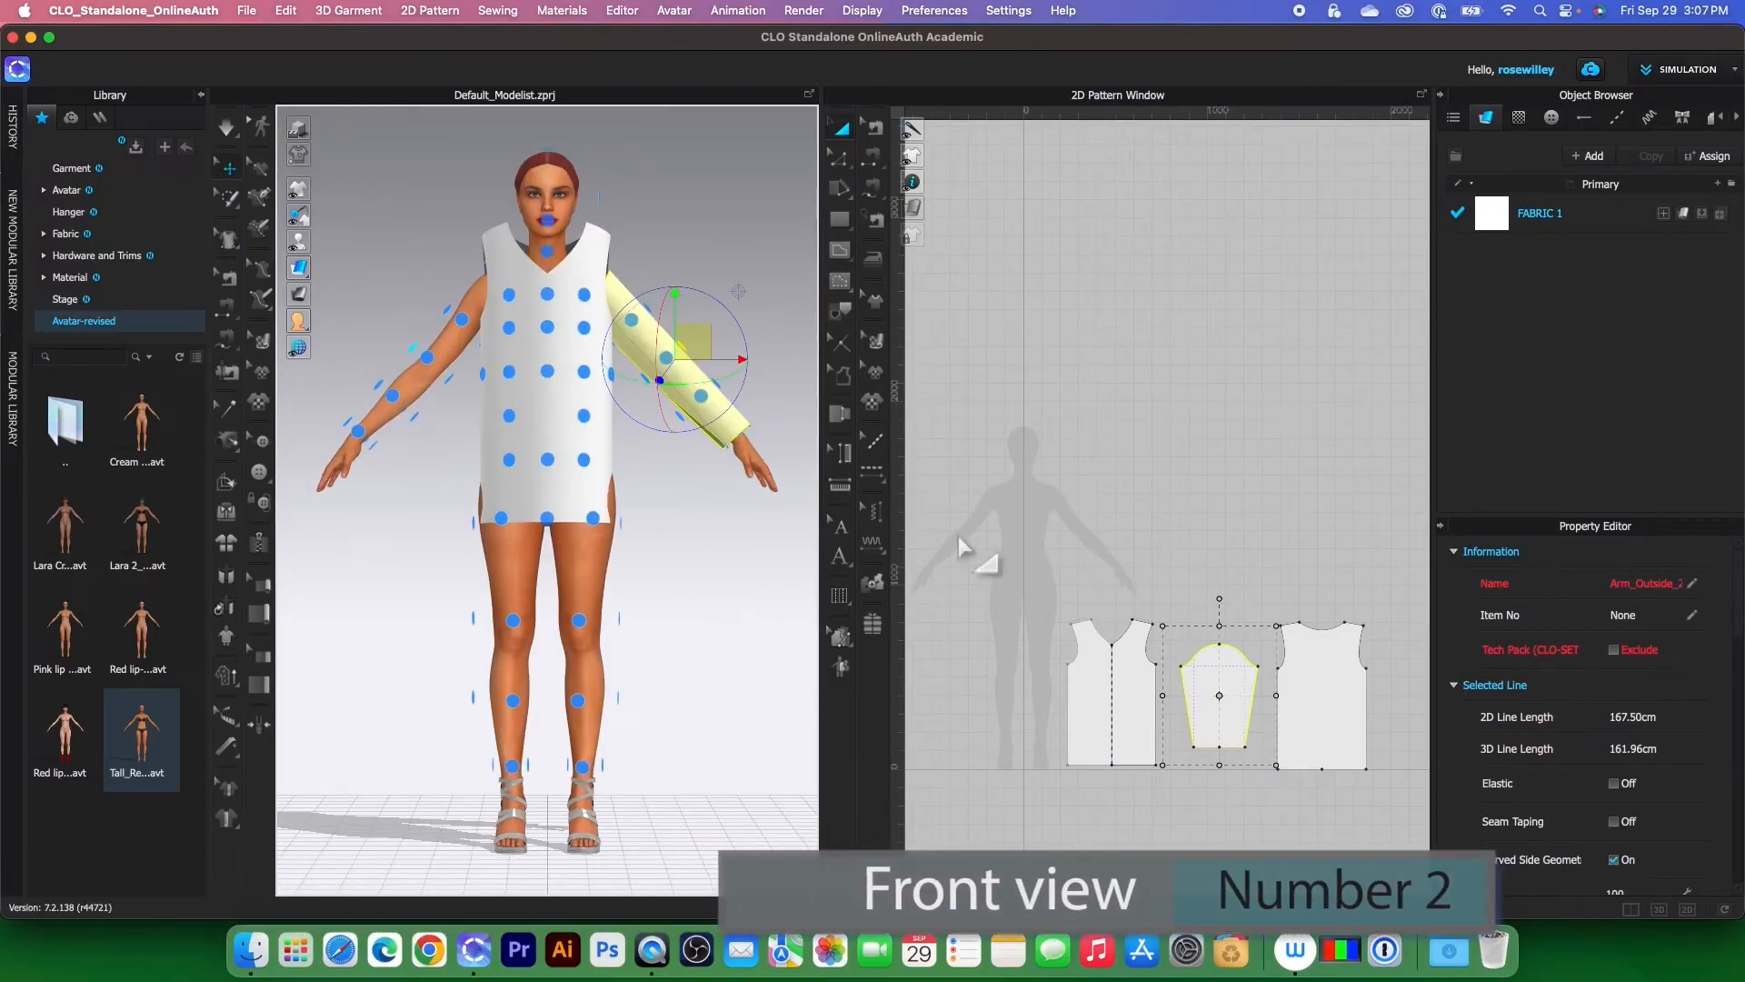
# - Clone the sleeve as a Symmetric Pattern (with Sewing) and place the copy on the free side of the front bodice
pyautogui.rightClick(1247, 692)
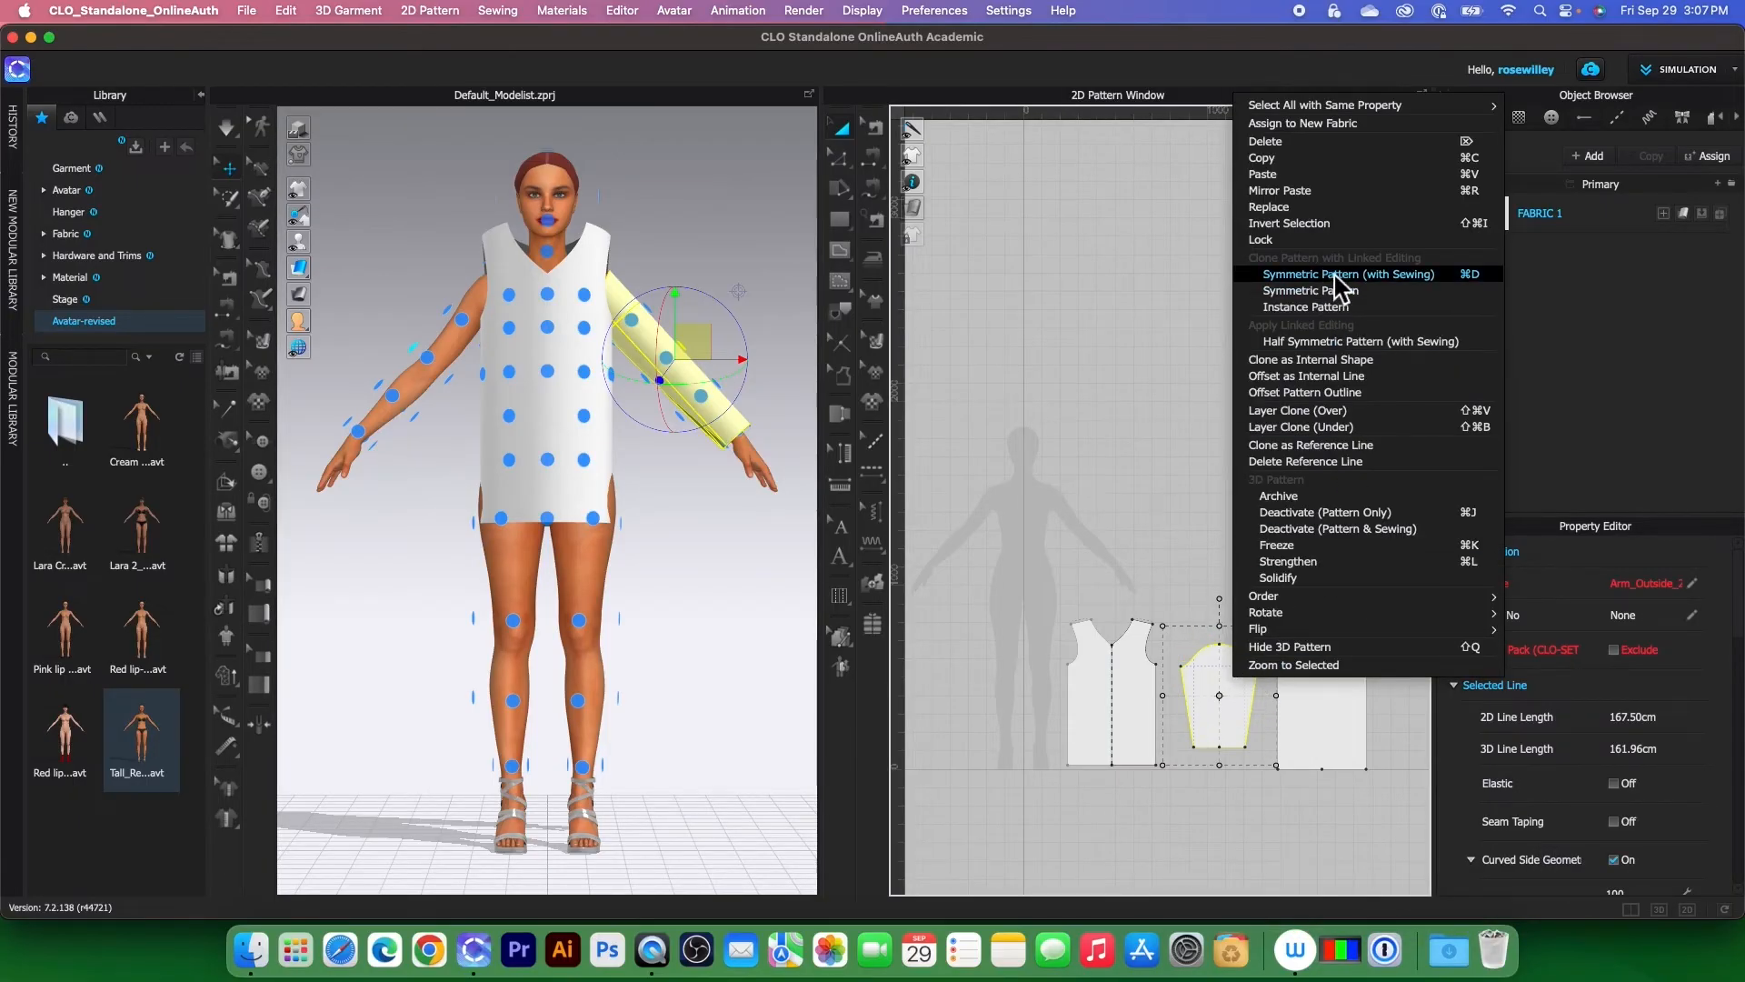
pyautogui.click(1338, 276)
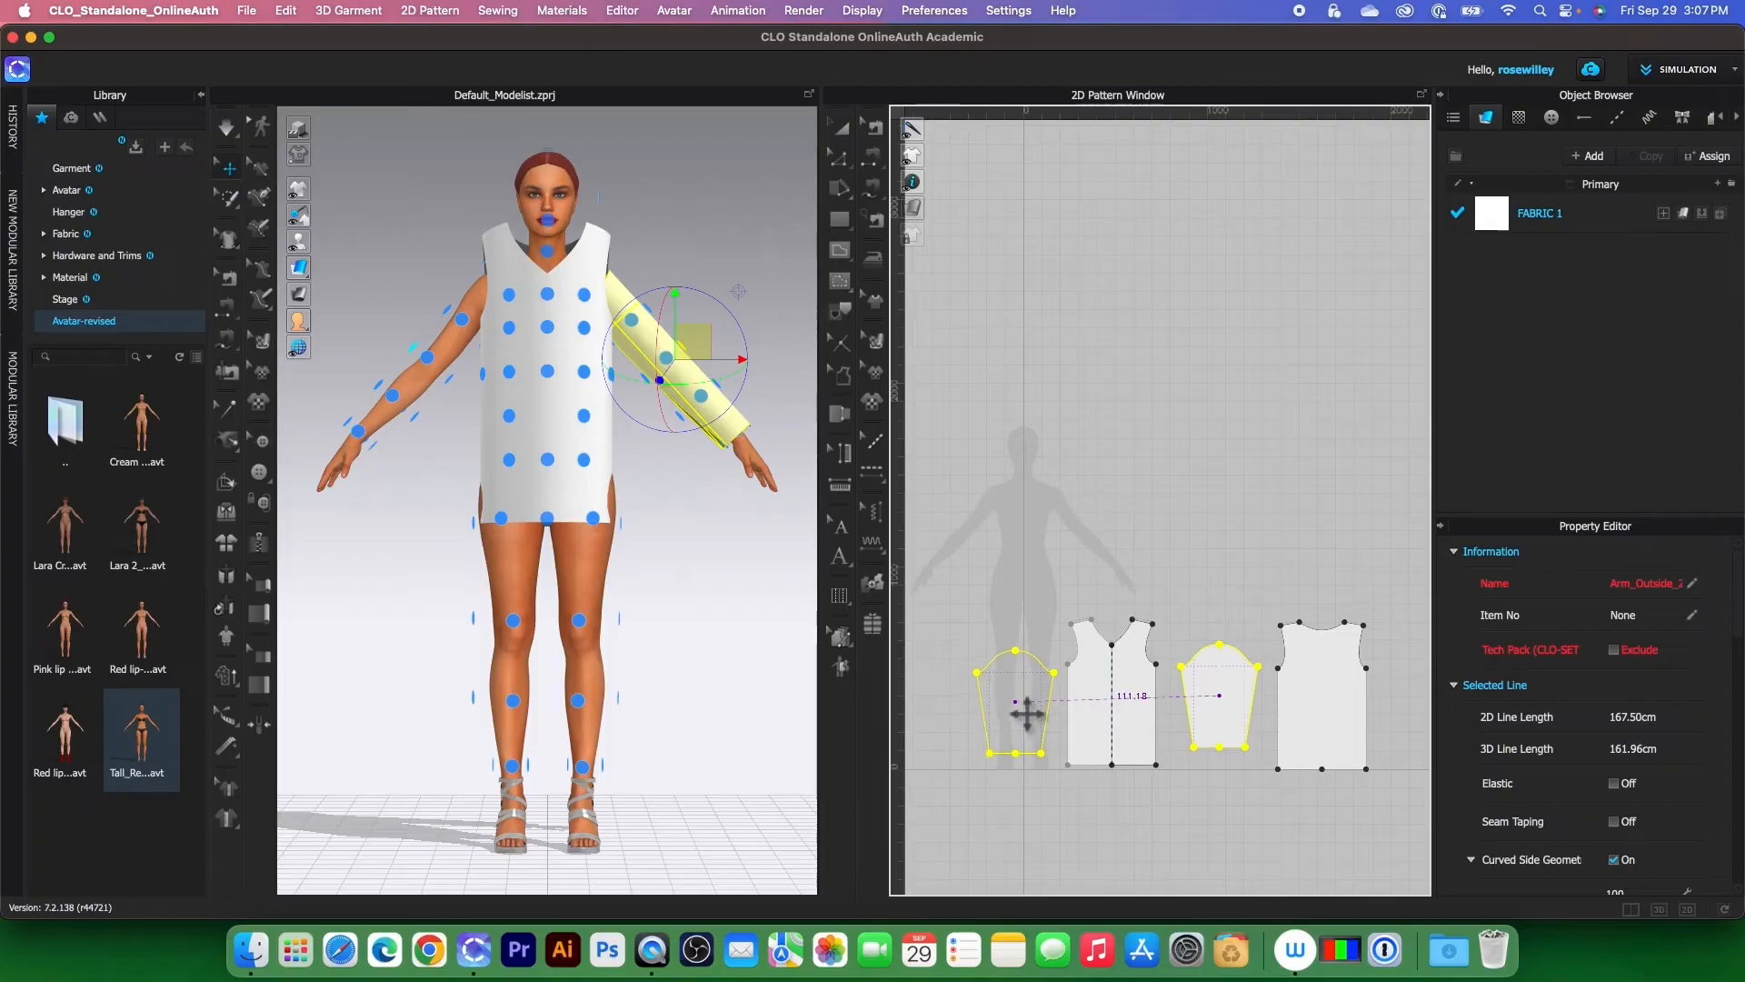
pyautogui.click(1027, 715)
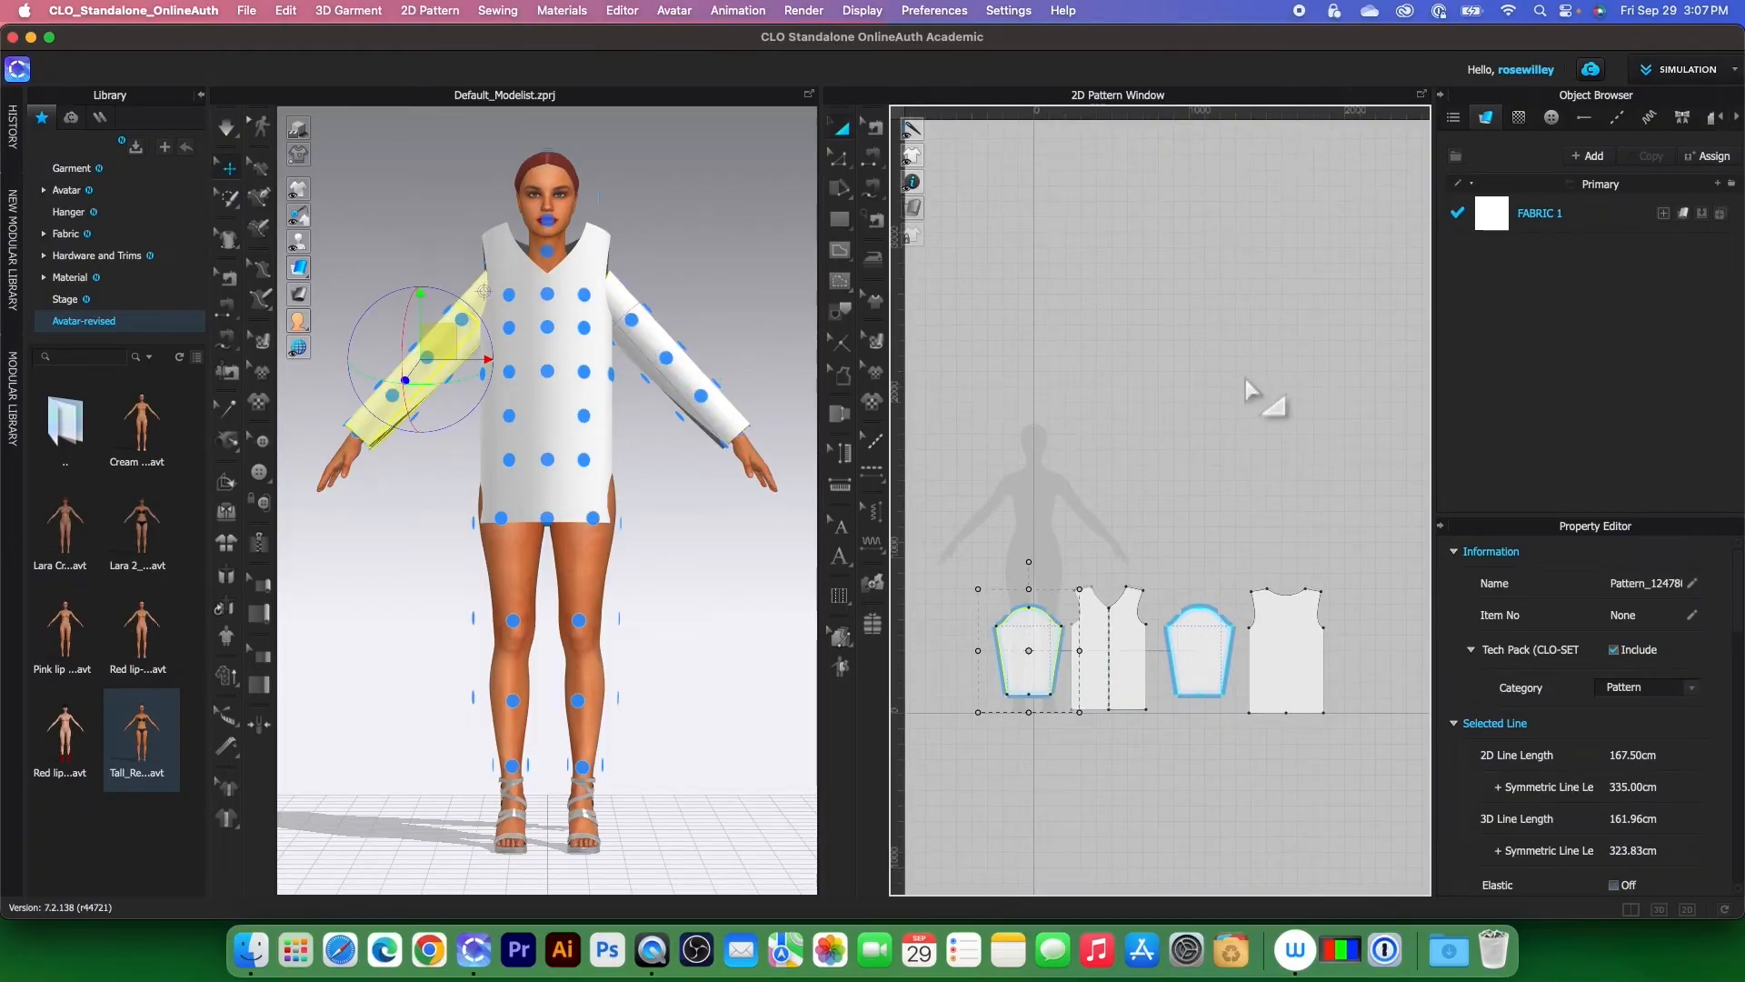
# - Auto-sew the garment as a Top with a Closed front and Auto collar seam, and simulate it on the avatar
pyautogui.click(229, 372)
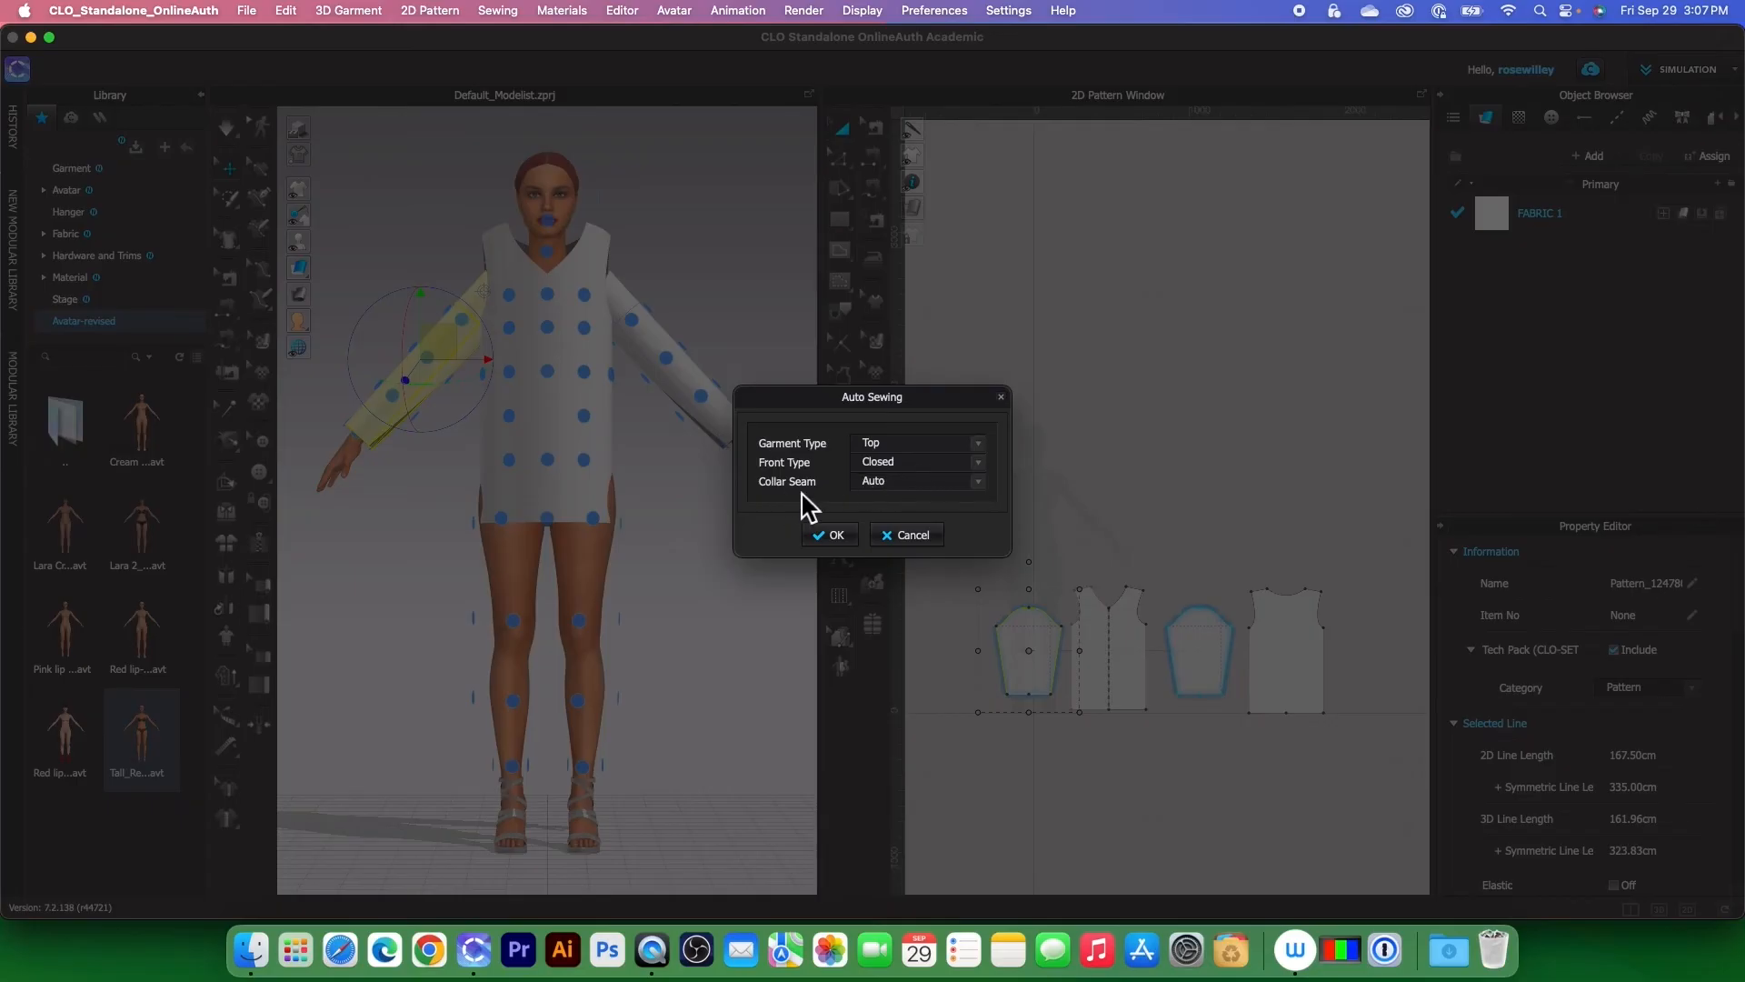
pyautogui.click(834, 535)
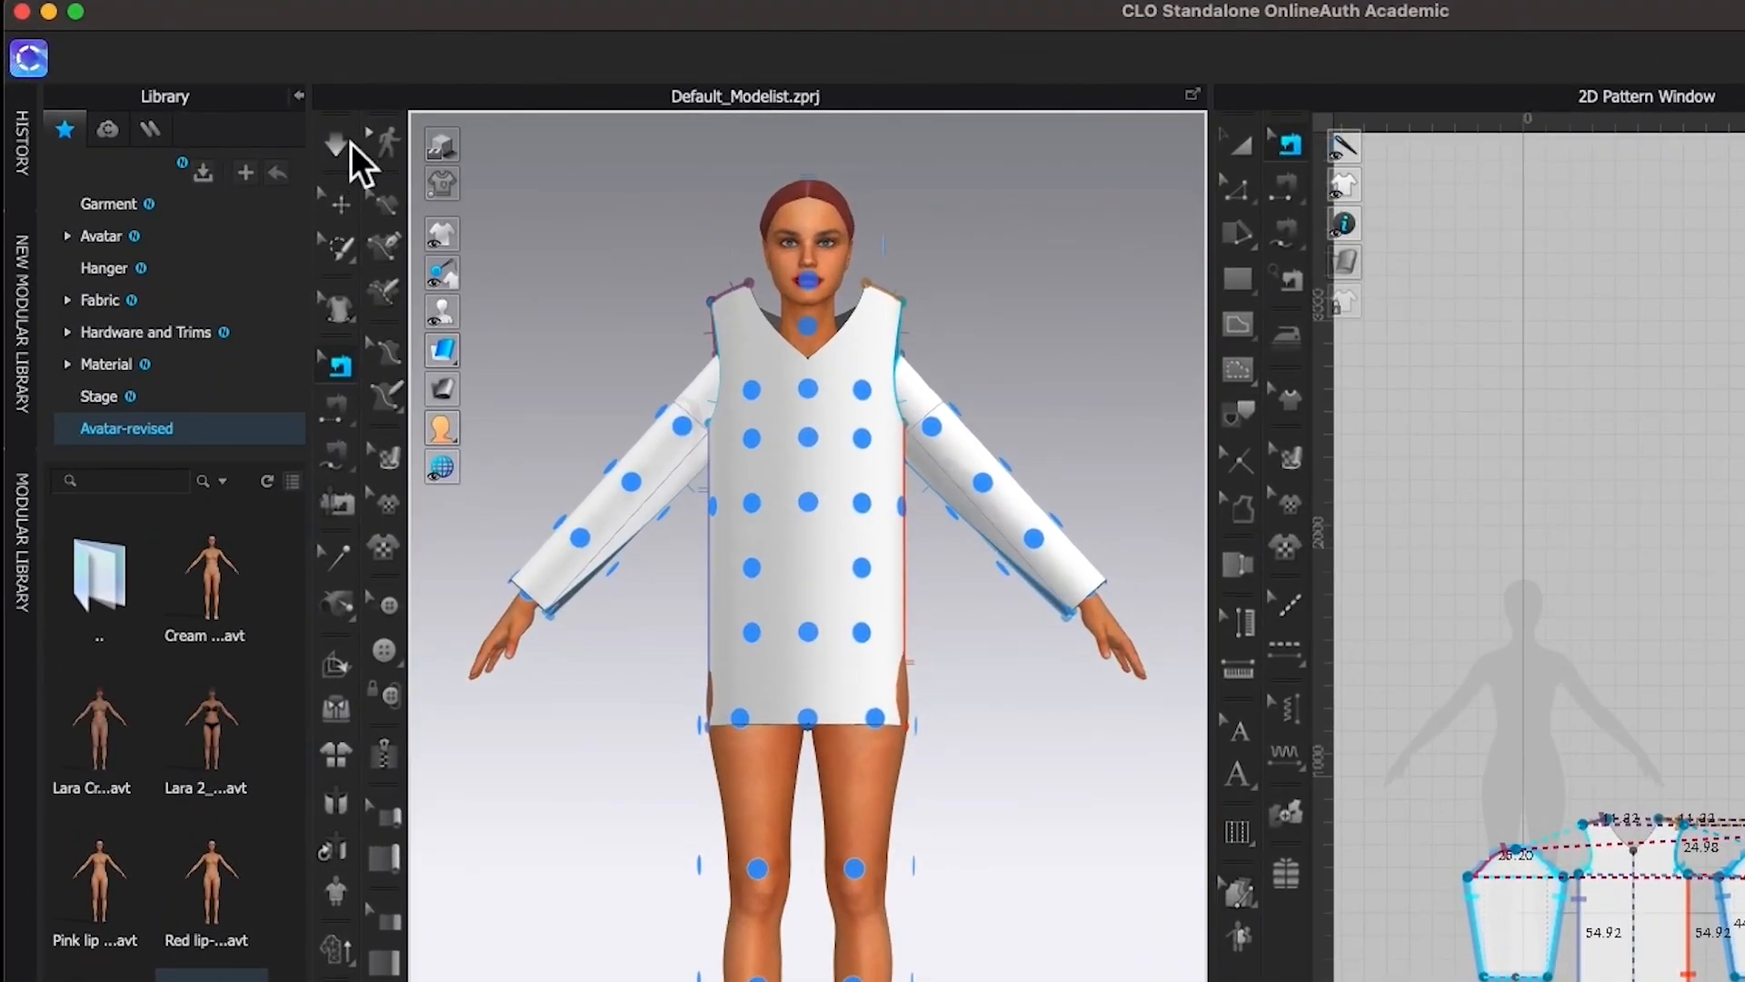
pyautogui.click(349, 147)
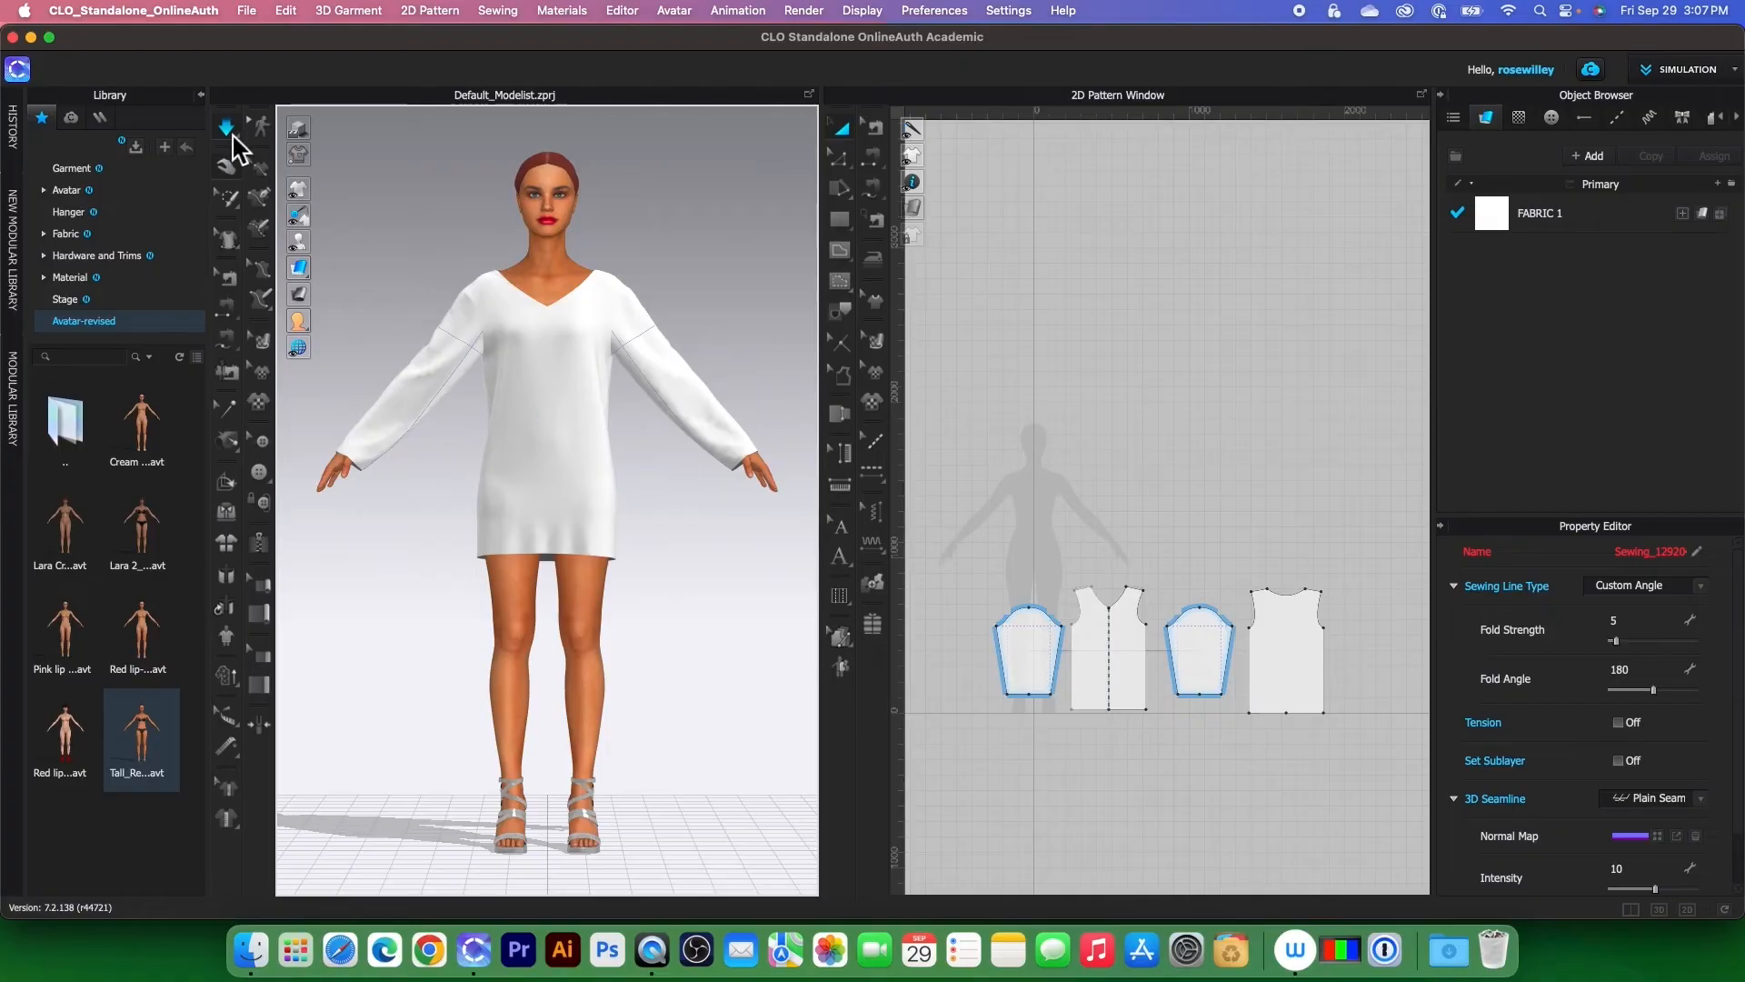
pyautogui.click(233, 134)
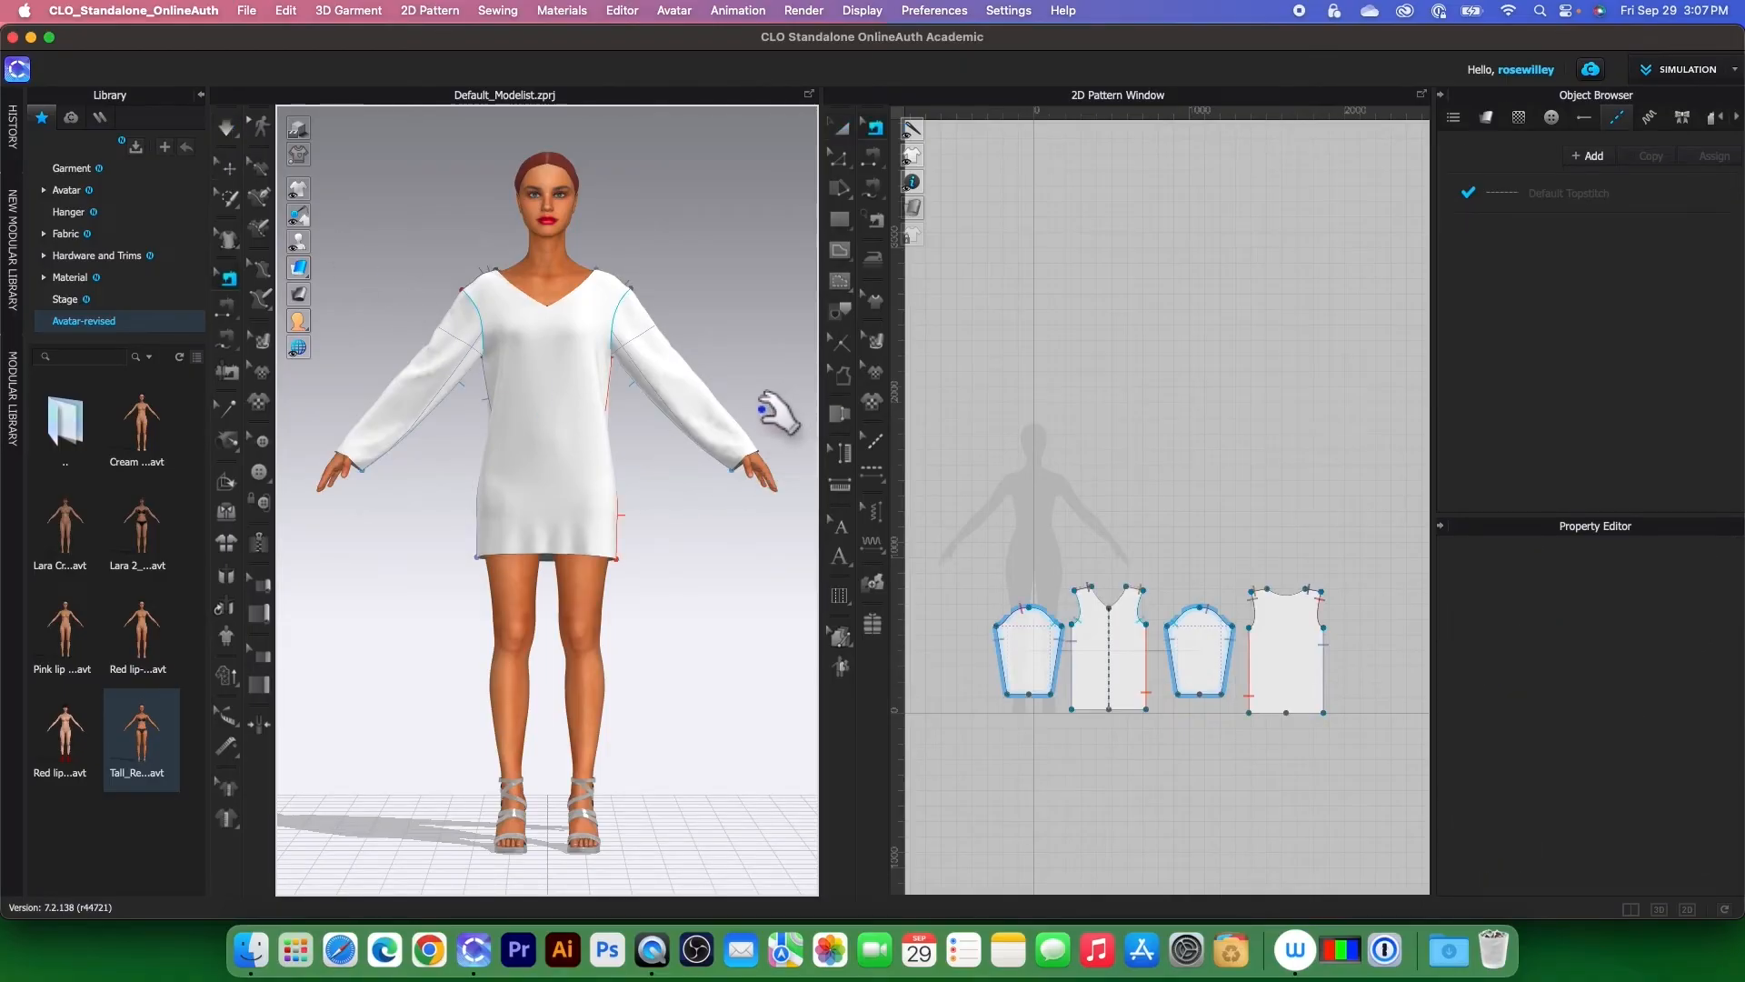
# - Select all the bodice and sleeve patterns and strengthen them
pyautogui.click(843, 137)
pyautogui.moveTo(991, 516); pyautogui.dragTo(1372, 738)
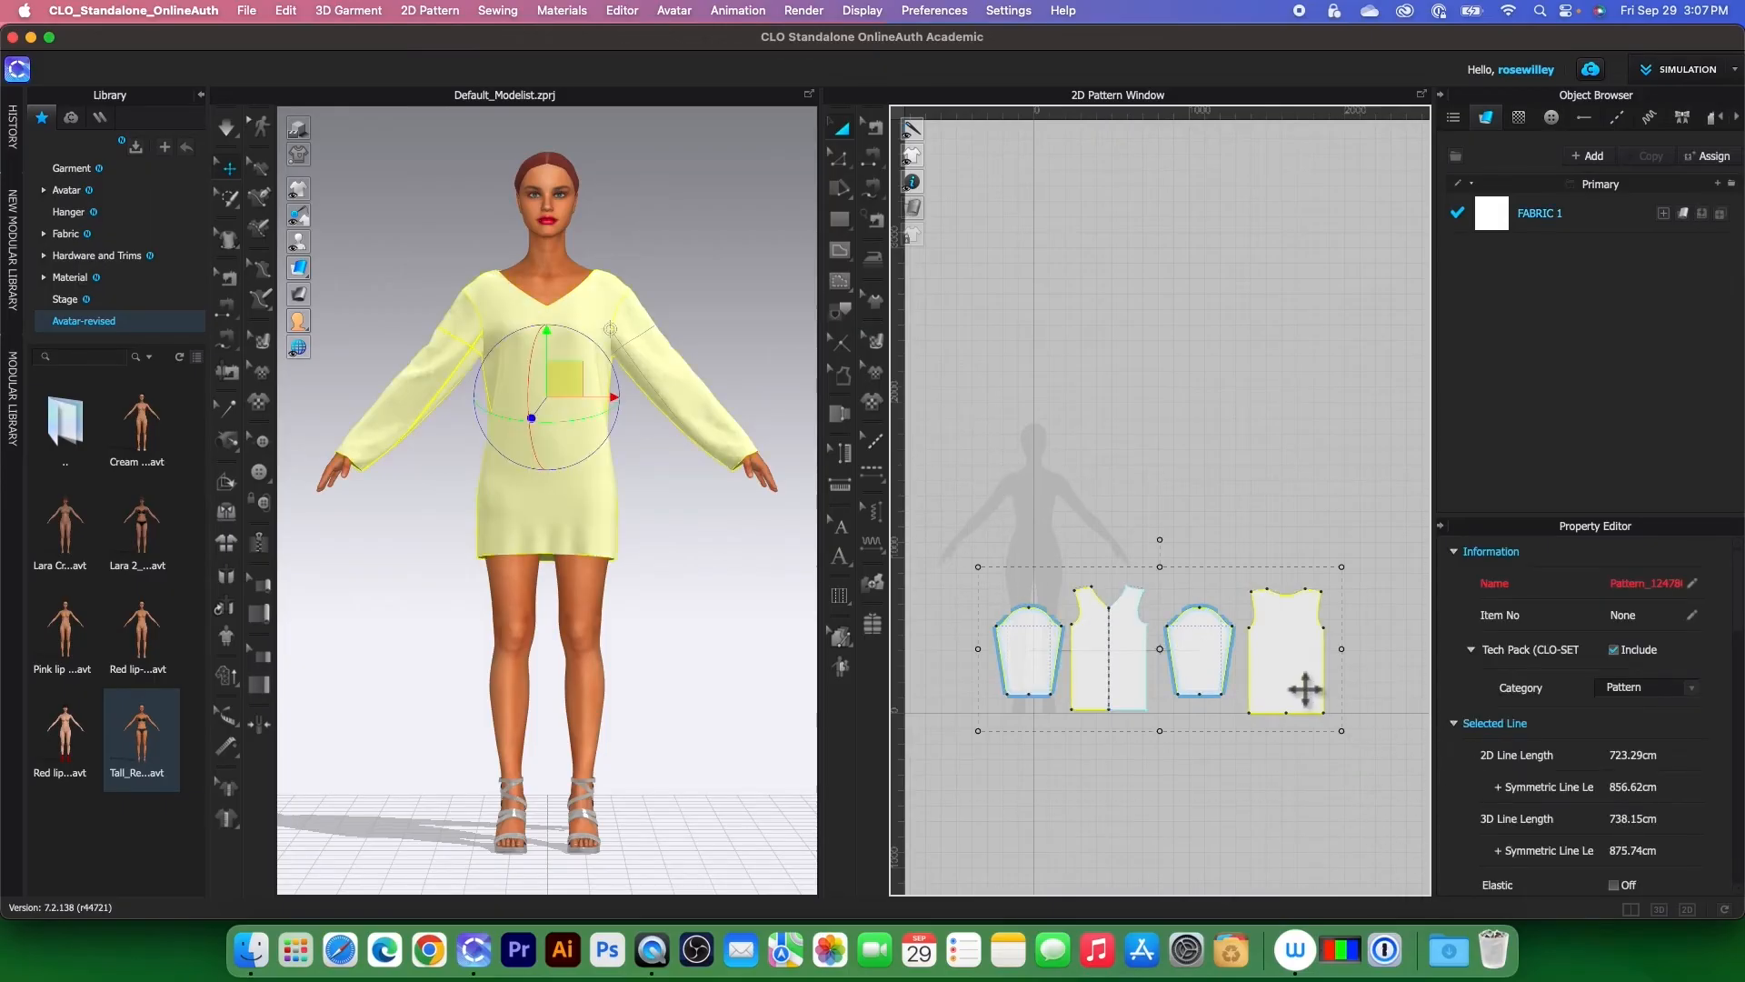
pyautogui.rightClick(1305, 689)
pyautogui.click(1388, 545)
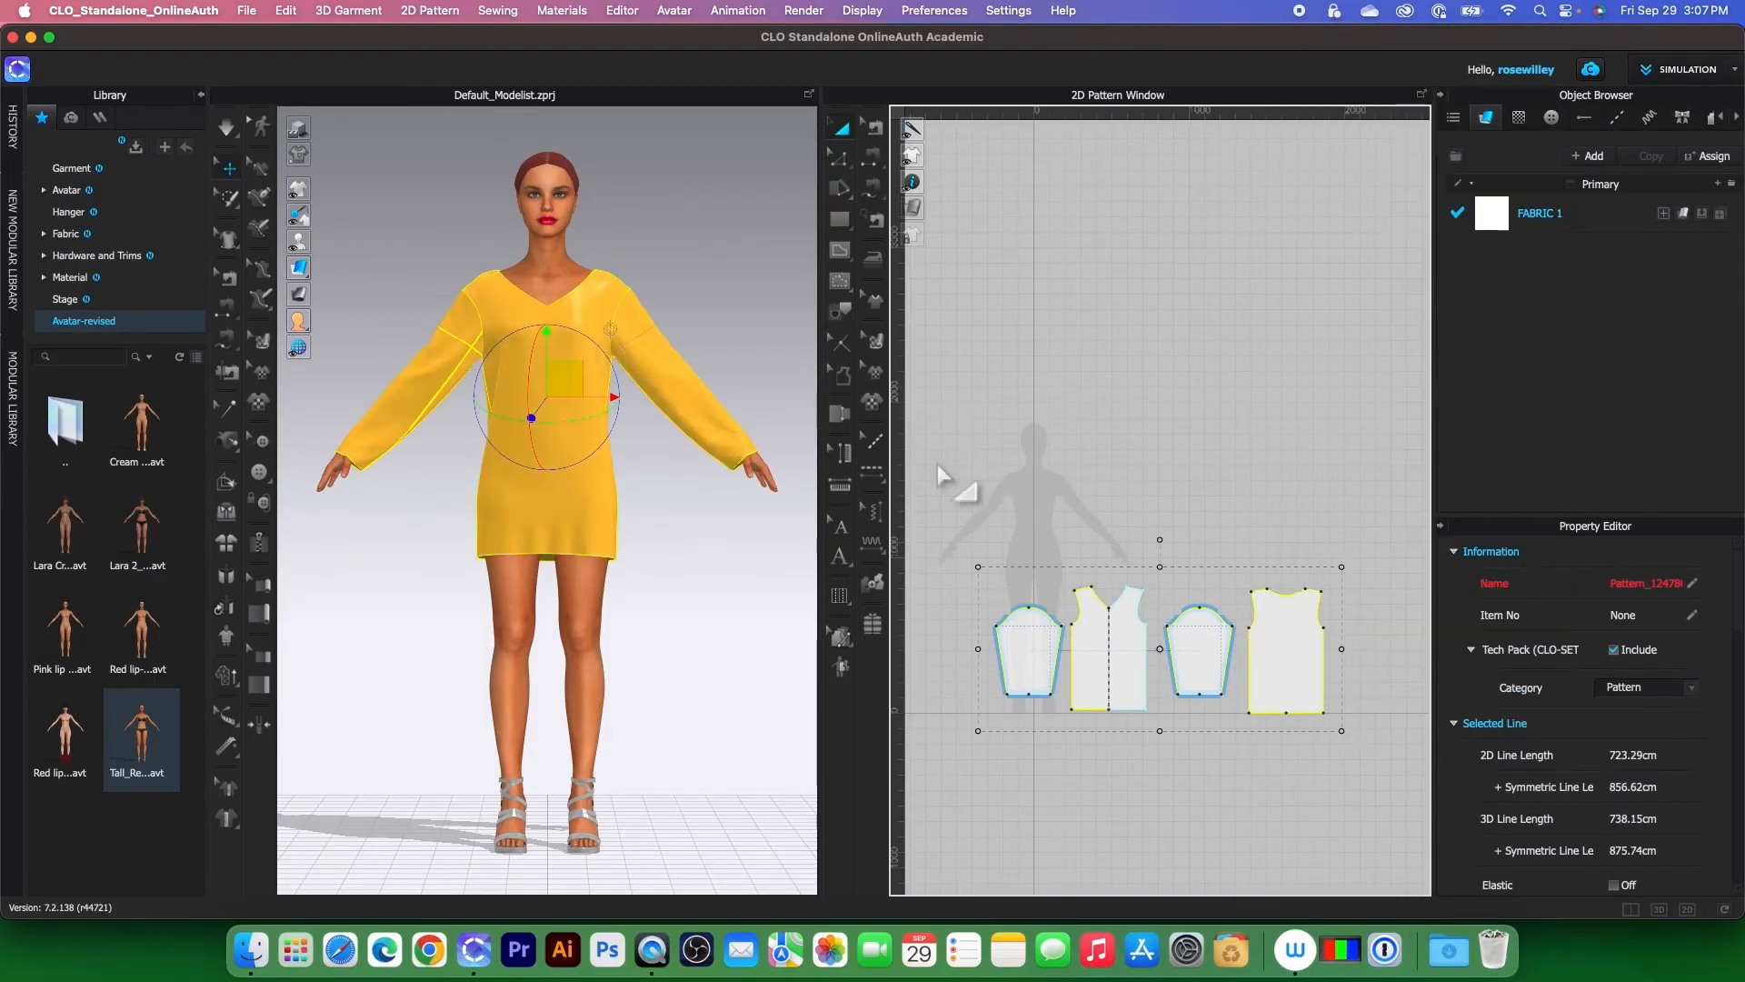
pyautogui.moveTo(947, 463); pyautogui.dragTo(1352, 735)
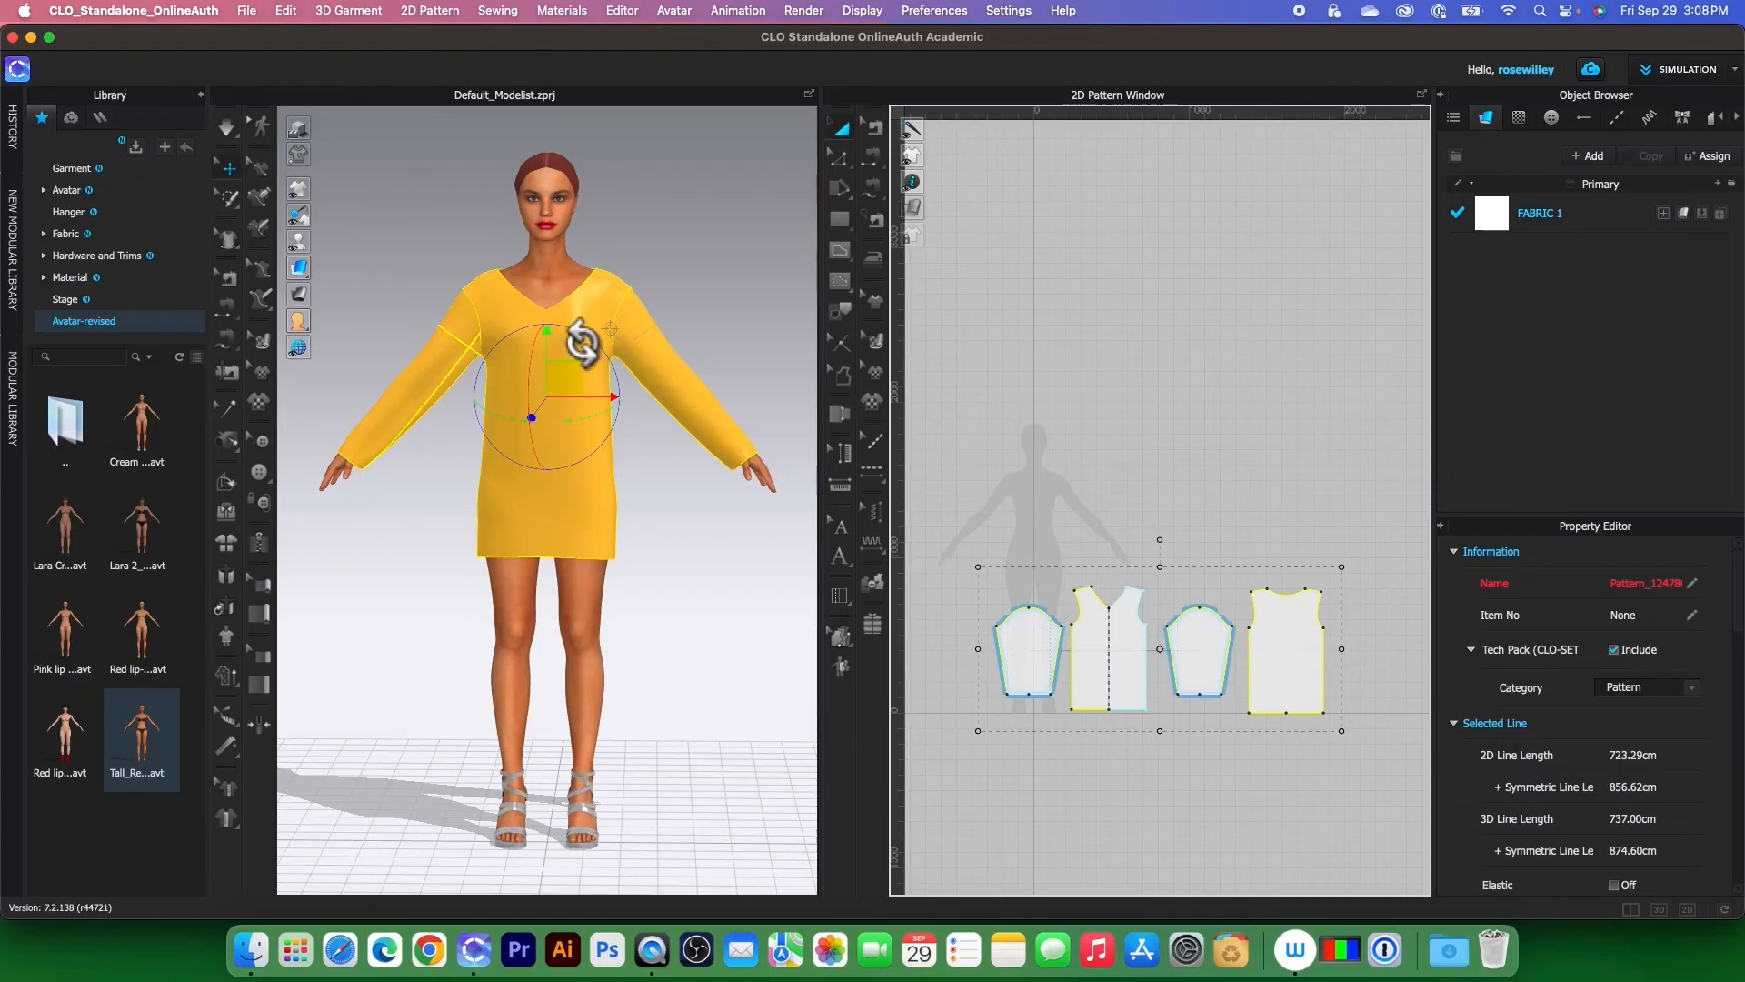
# - Simulate the strengthened garment and unstrengthen all its patterns
pyautogui.click(573, 385)
pyautogui.press('space')
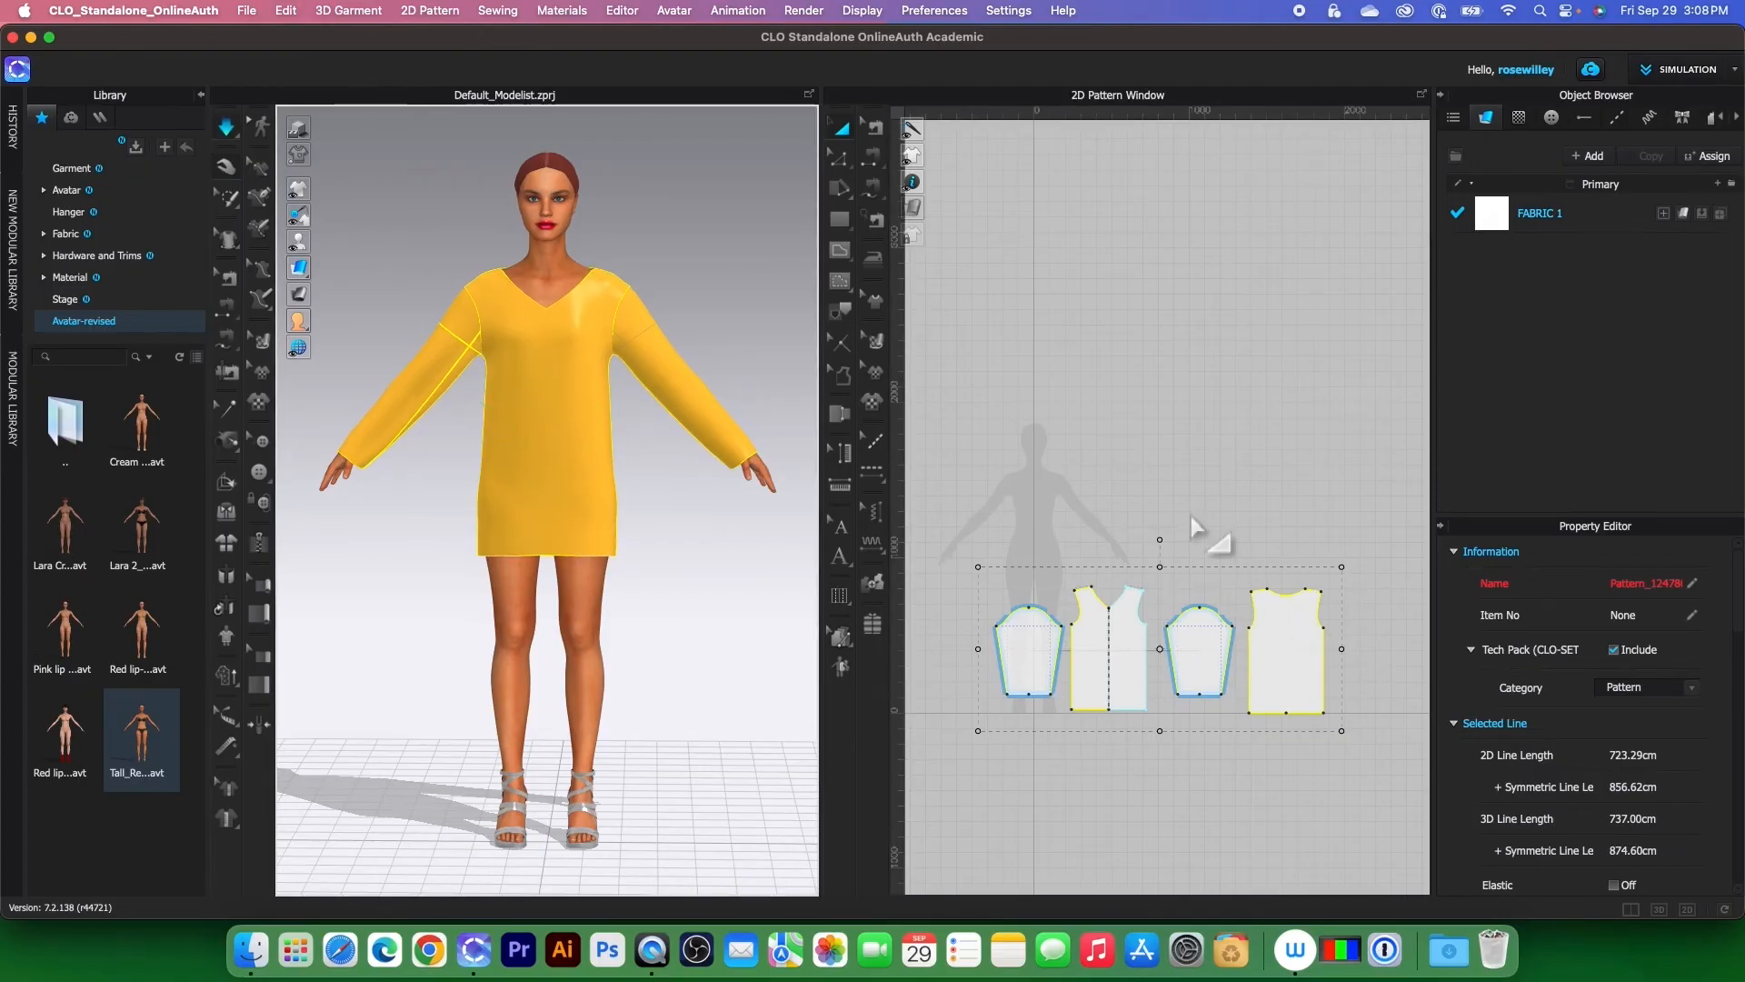
pyautogui.rightClick(1137, 662)
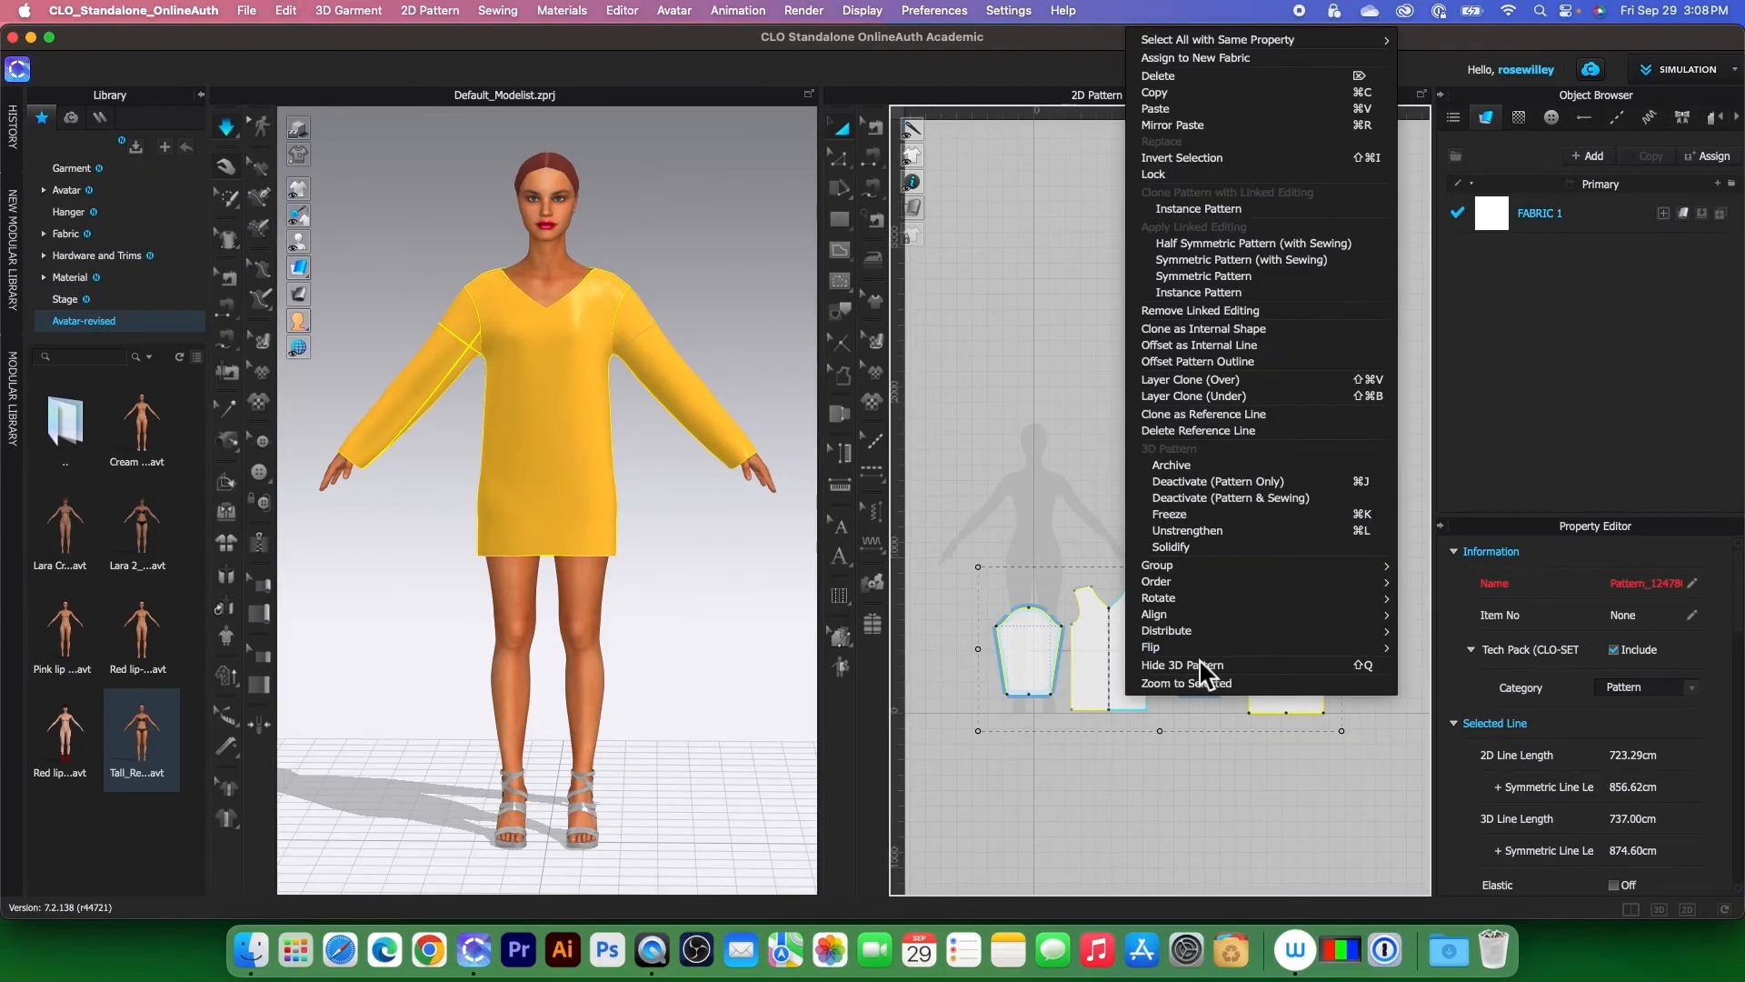
pyautogui.click(1232, 533)
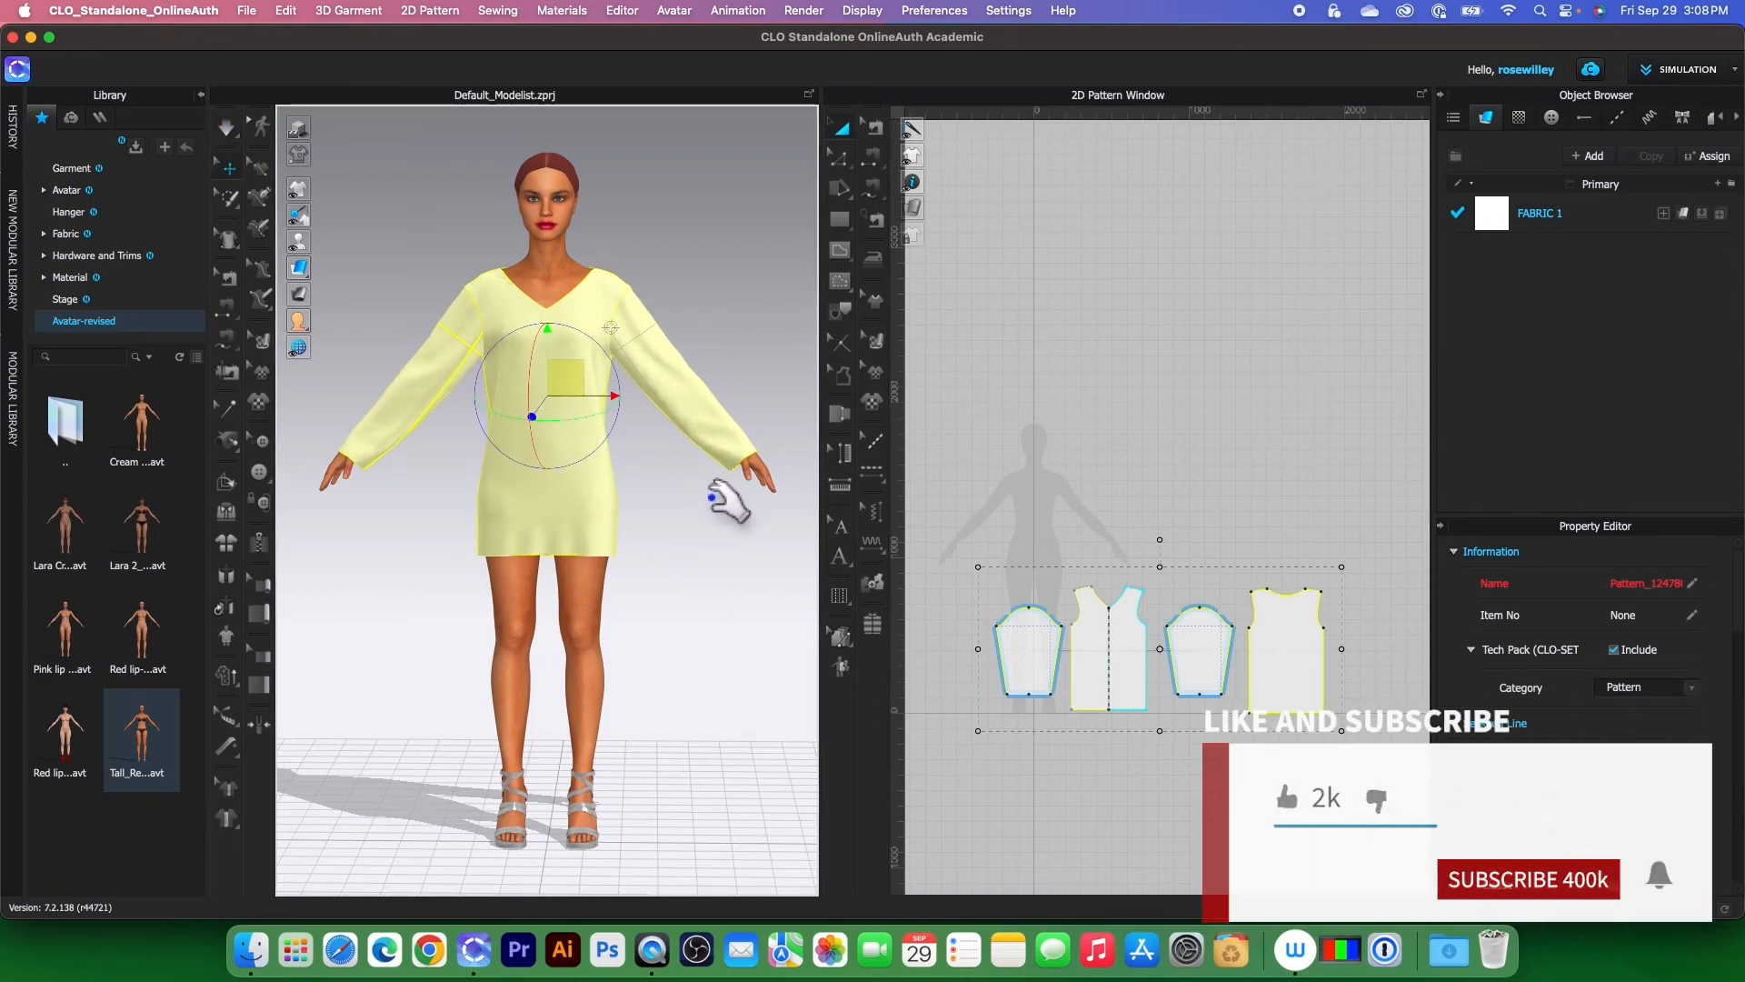
# - Search the fabric library for "knit" and replace FABRIC 1 with the Knit_Terry fabric
pyautogui.click(136, 235)
pyautogui.moveTo(203, 440); pyautogui.dragTo(206, 536)
pyautogui.click(87, 357)
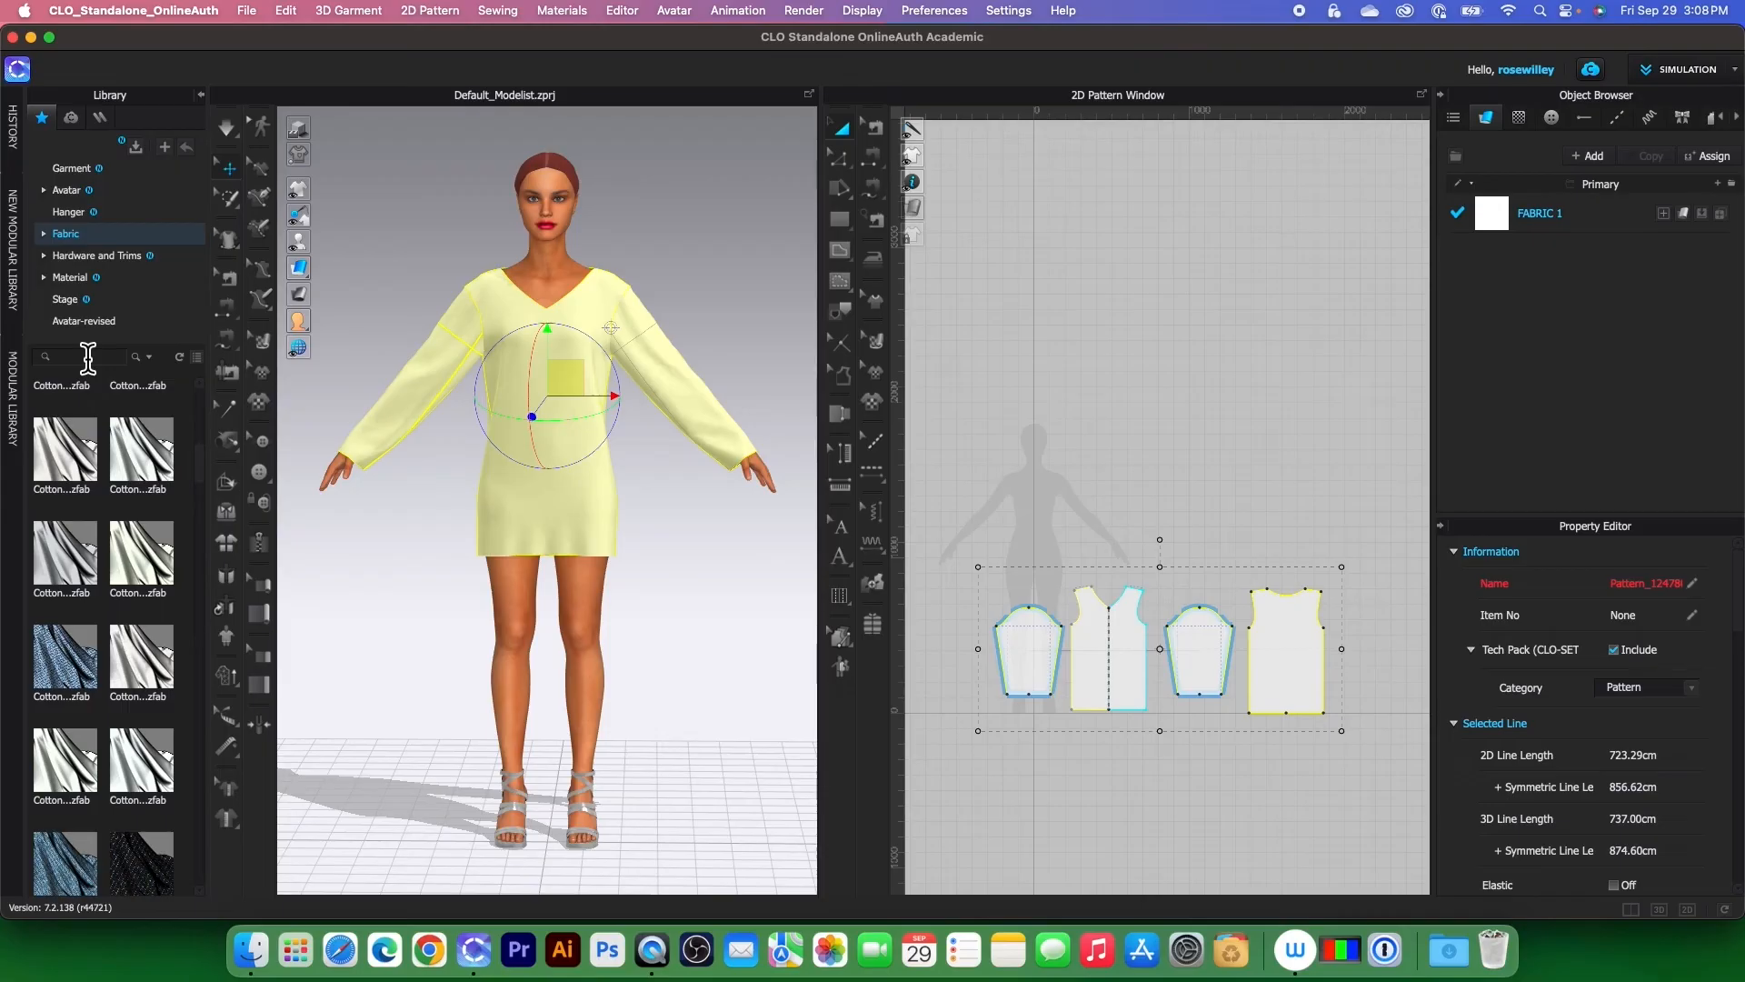
pyautogui.write('knit')
pyautogui.press('Return')
pyautogui.moveTo(138, 738); pyautogui.dragTo(1513, 259)
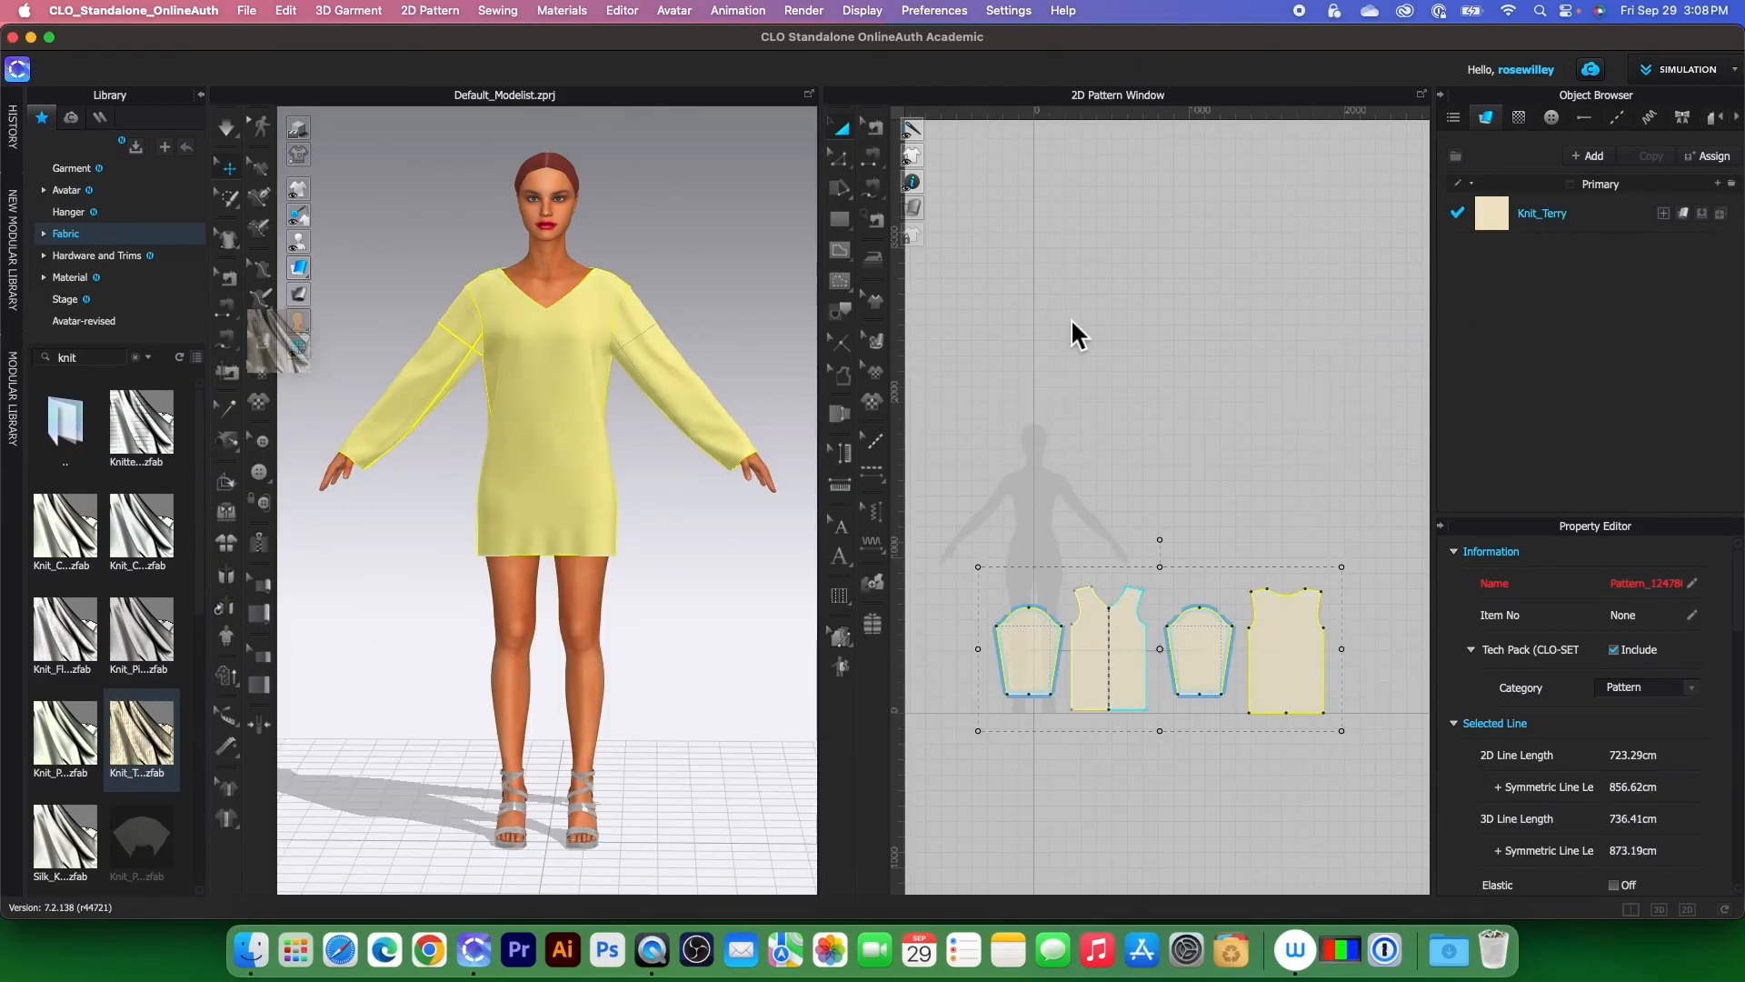
# - Simulate the garment on the avatar in the Knit_Terry fabric until it settles, and stop the simulation
pyautogui.press('space')
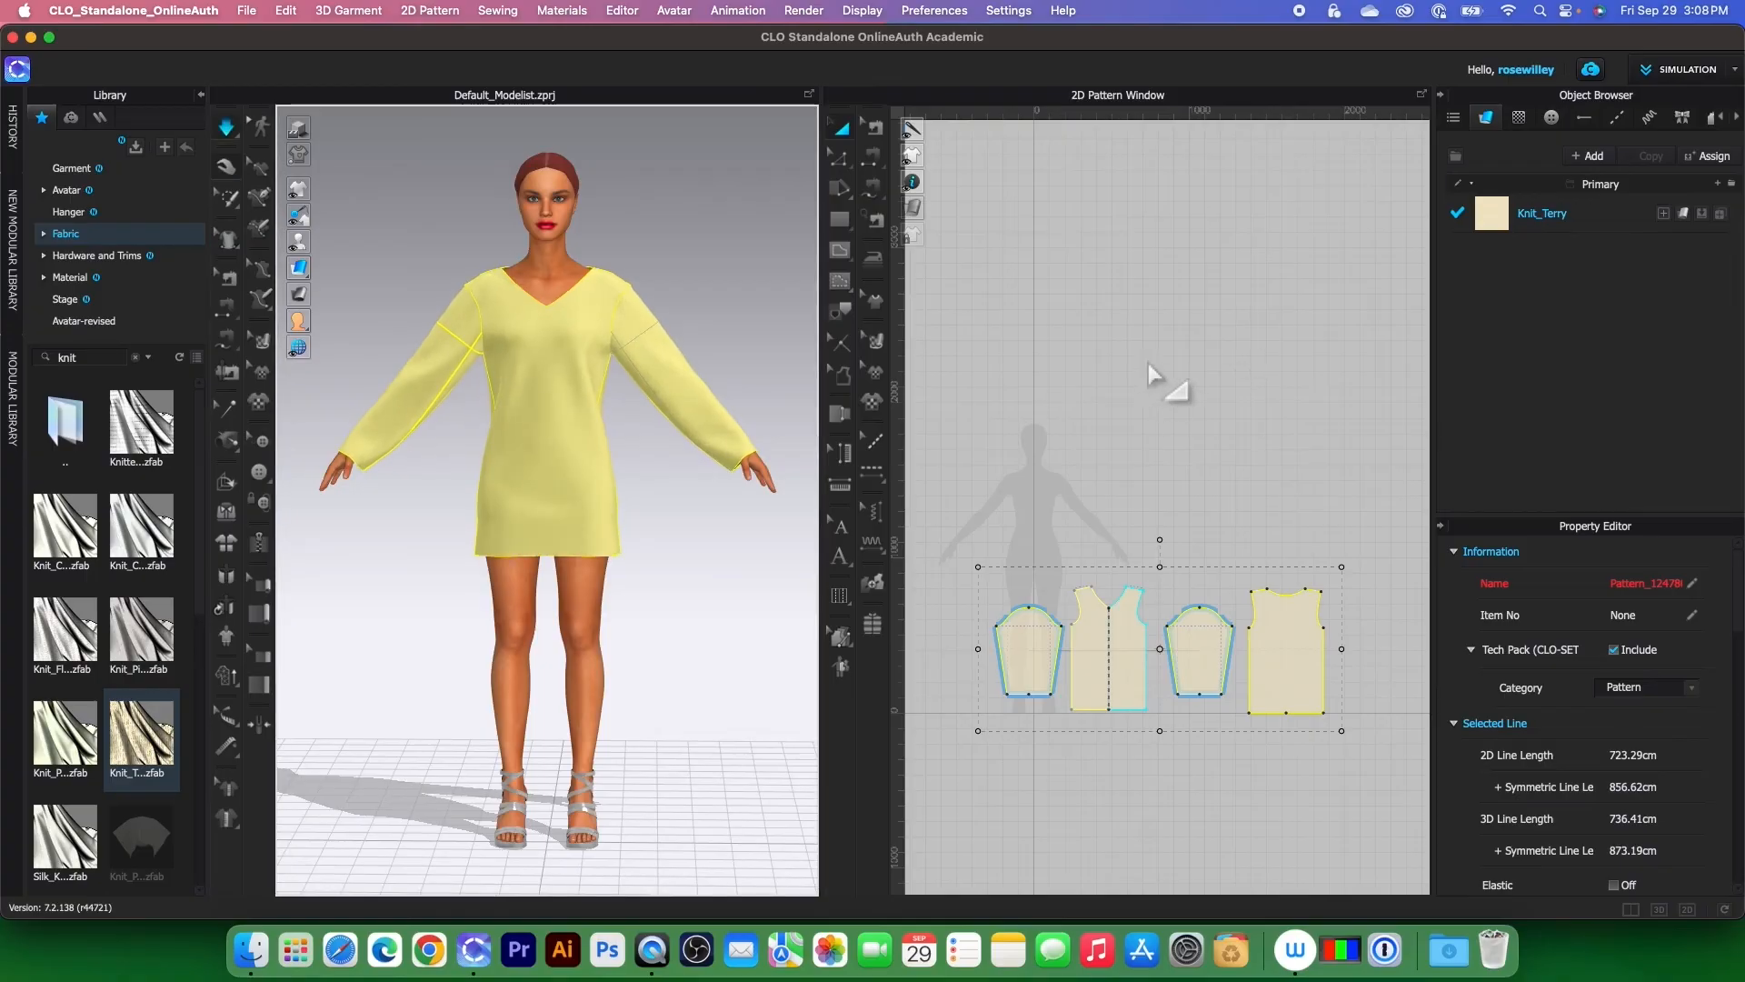
pyautogui.click(1262, 622)
pyautogui.press('space')
pyautogui.press('space')
pyautogui.click(1032, 511)
pyautogui.press('space')
pyautogui.click(1062, 534)
# - Change the Knit_Terry fabric's color to a light golden yellow swatch from the YKK Global Colors palette
pyautogui.press('super+a')
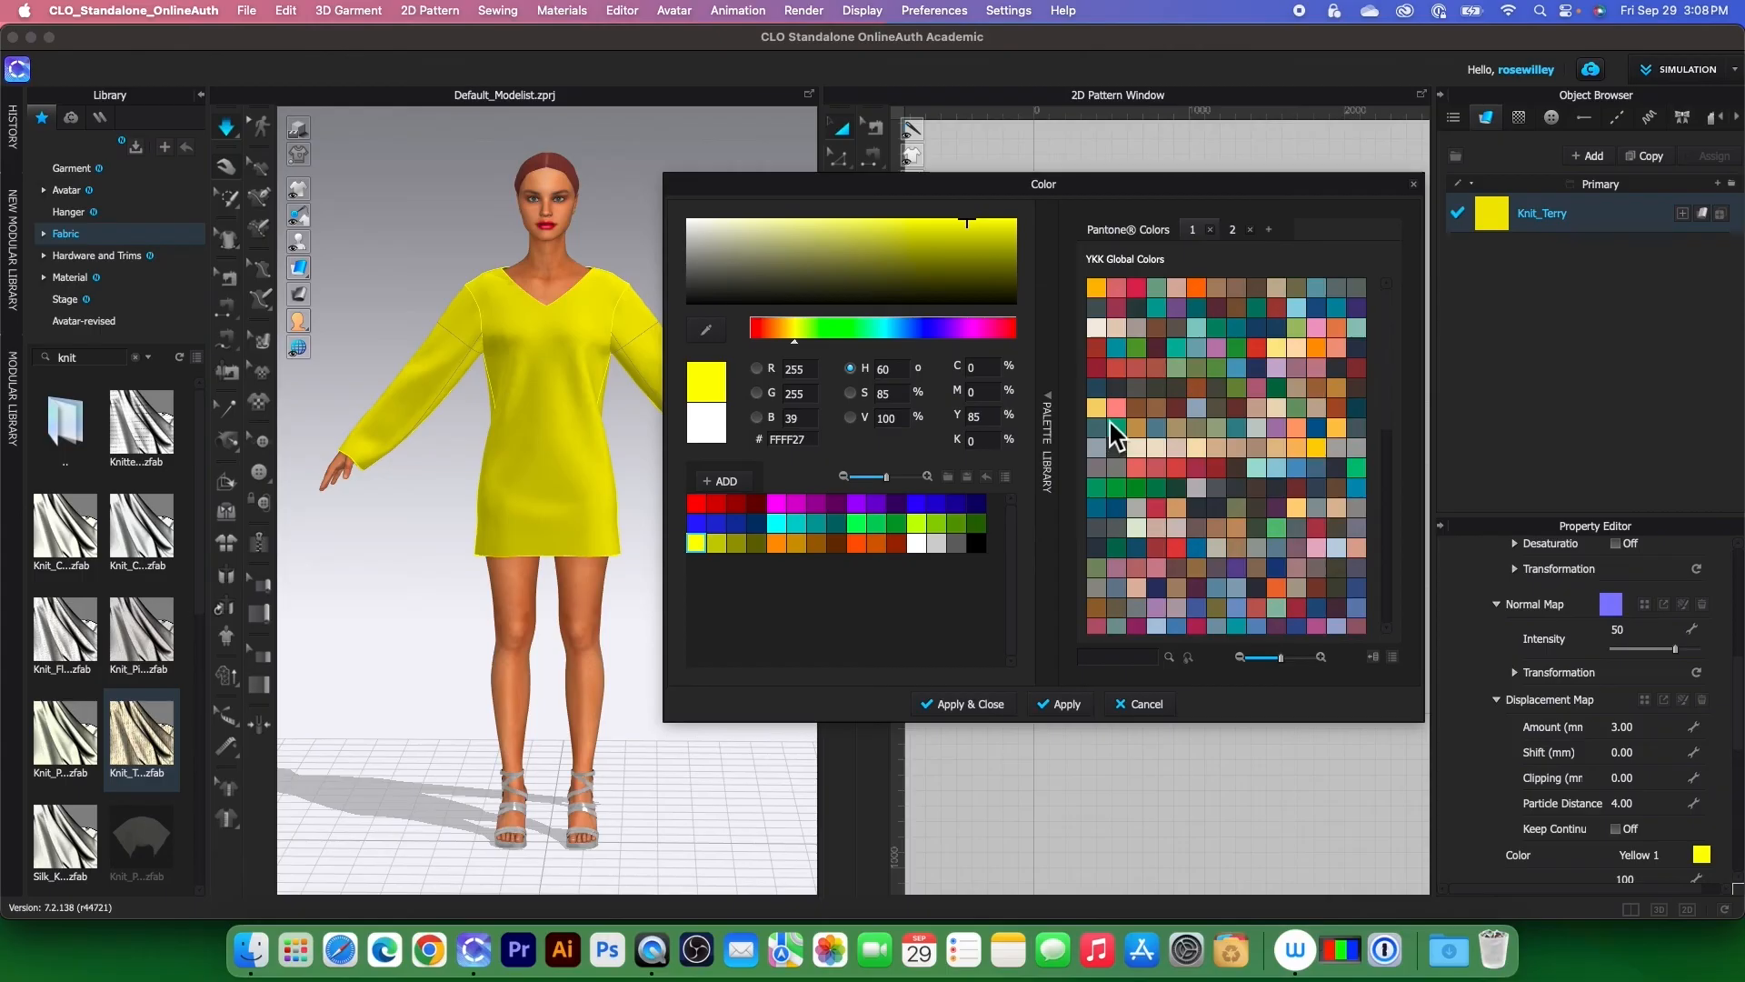
pyautogui.click(1096, 407)
pyautogui.click(981, 705)
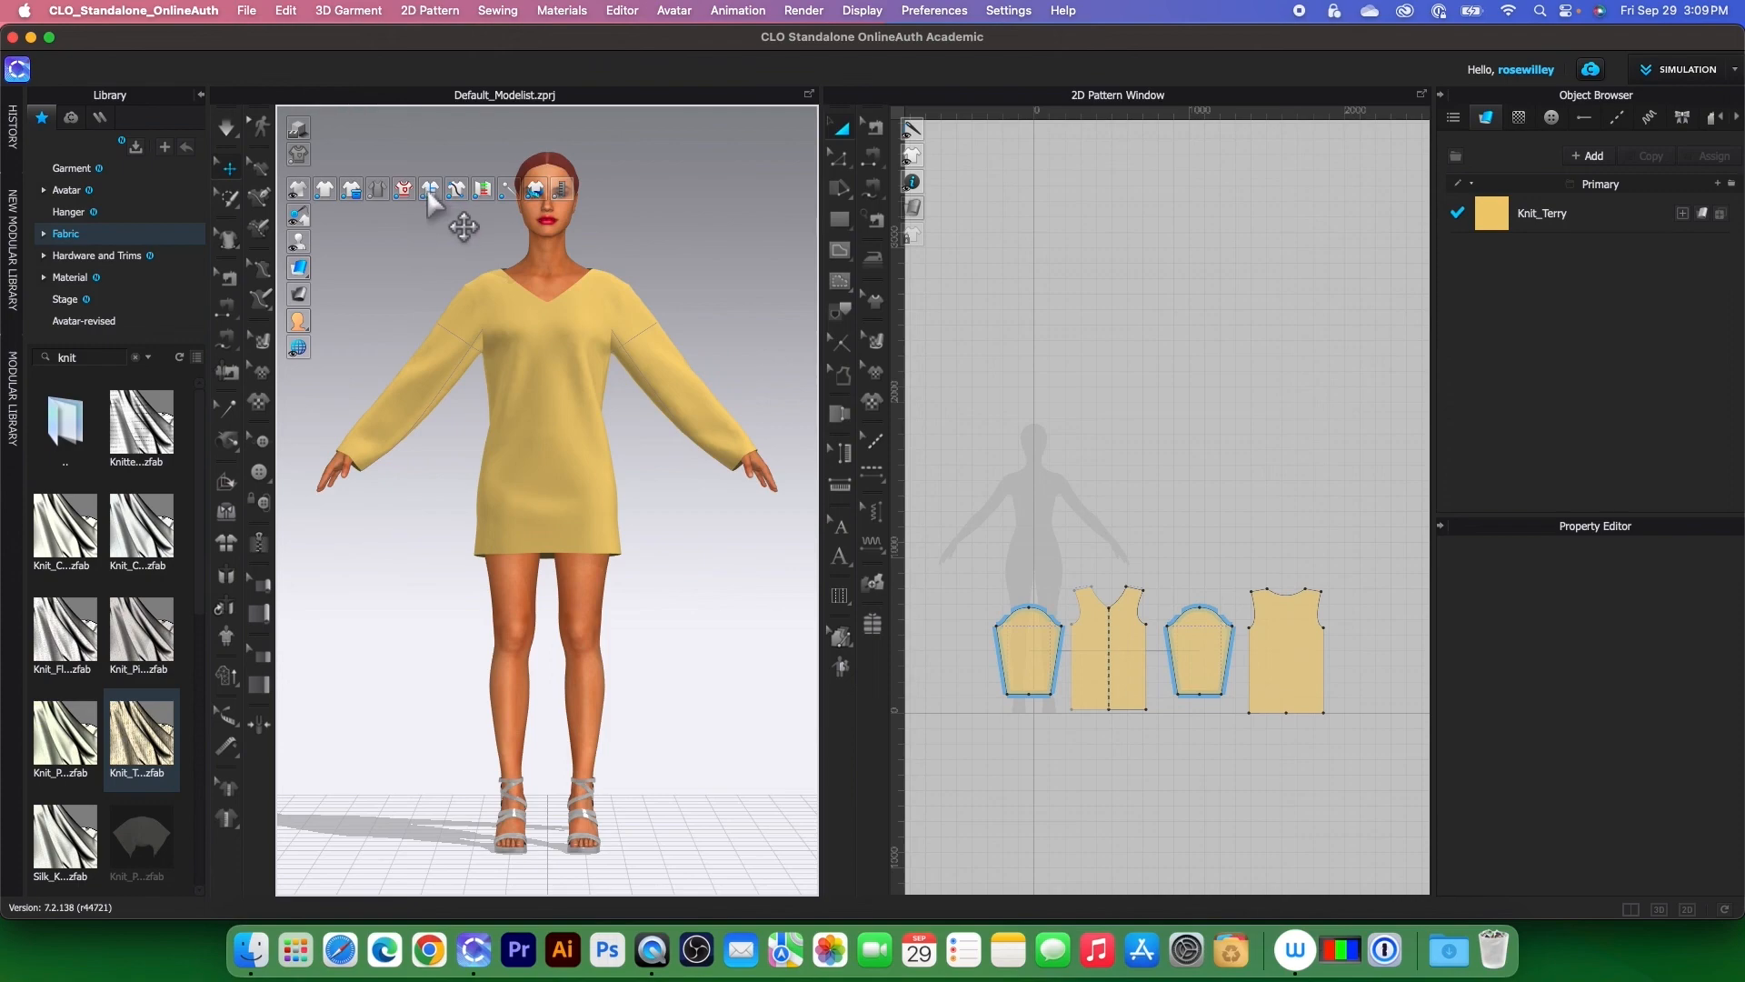
# - Hide the garment's seam lines, turn on high-quality rendering for the avatar view, and inspect the garment and its patterns
pyautogui.click(298, 126)
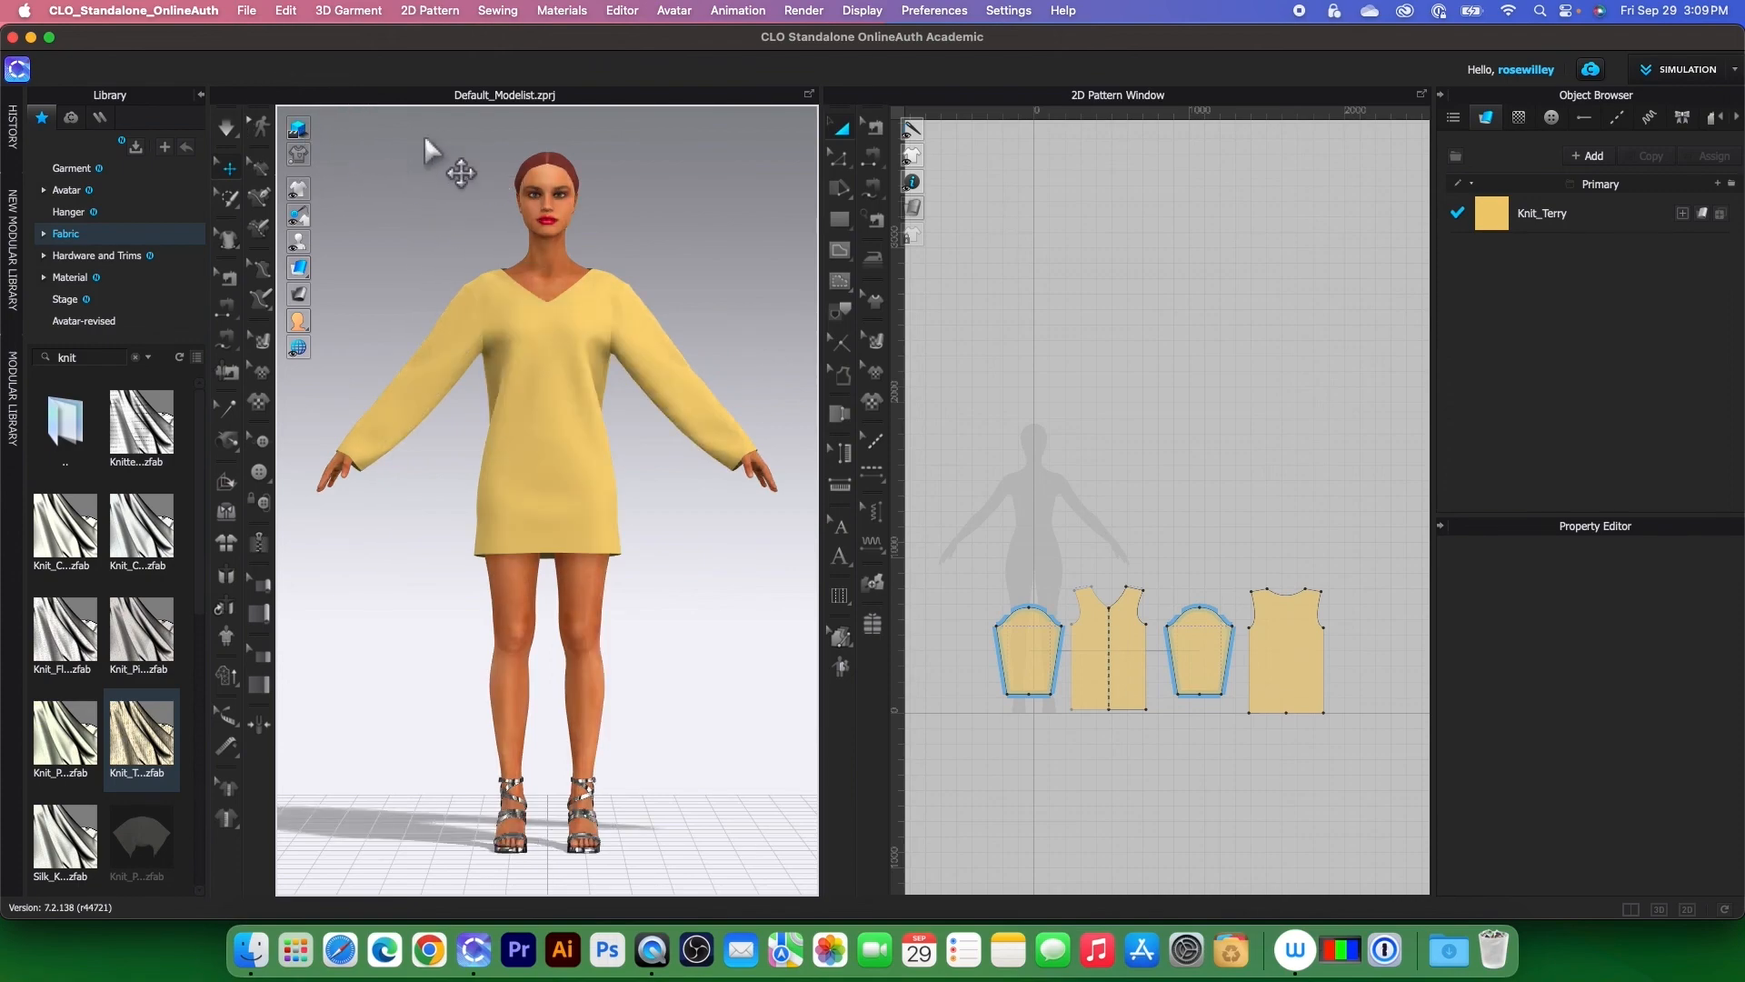
pyautogui.moveTo(731, 499); pyautogui.dragTo(701, 546, button='right')
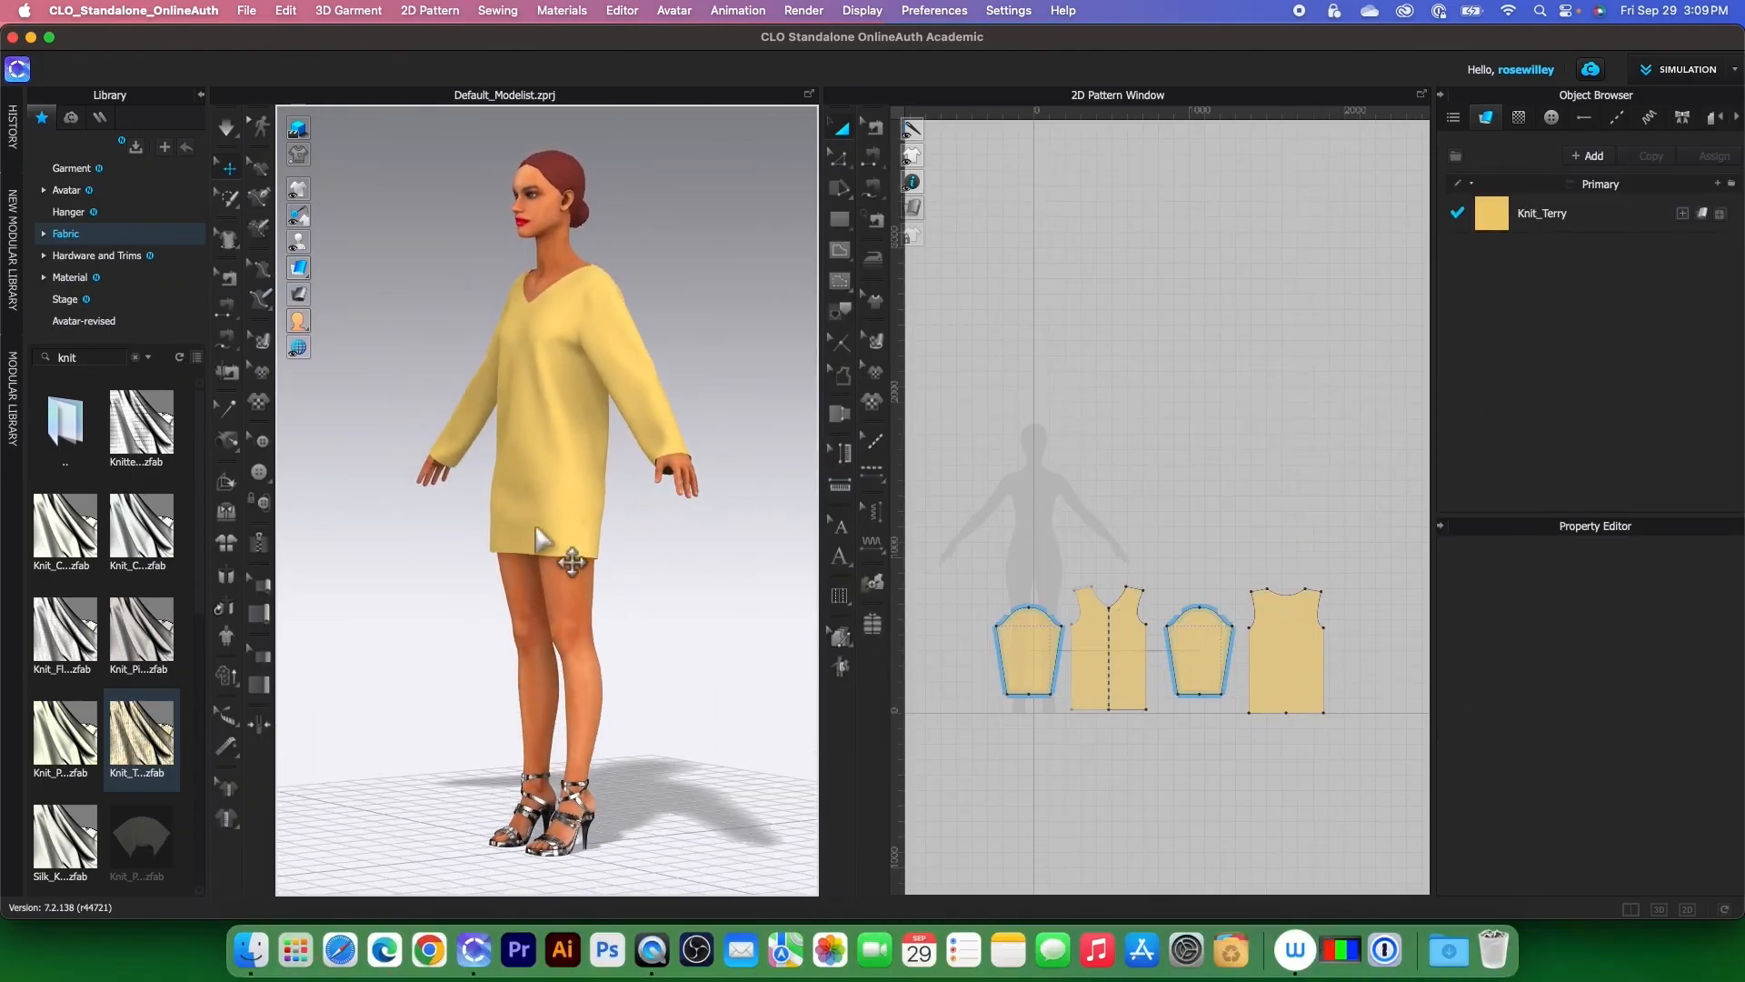
pyautogui.moveTo(542, 541); pyautogui.dragTo(662, 545, button='right')
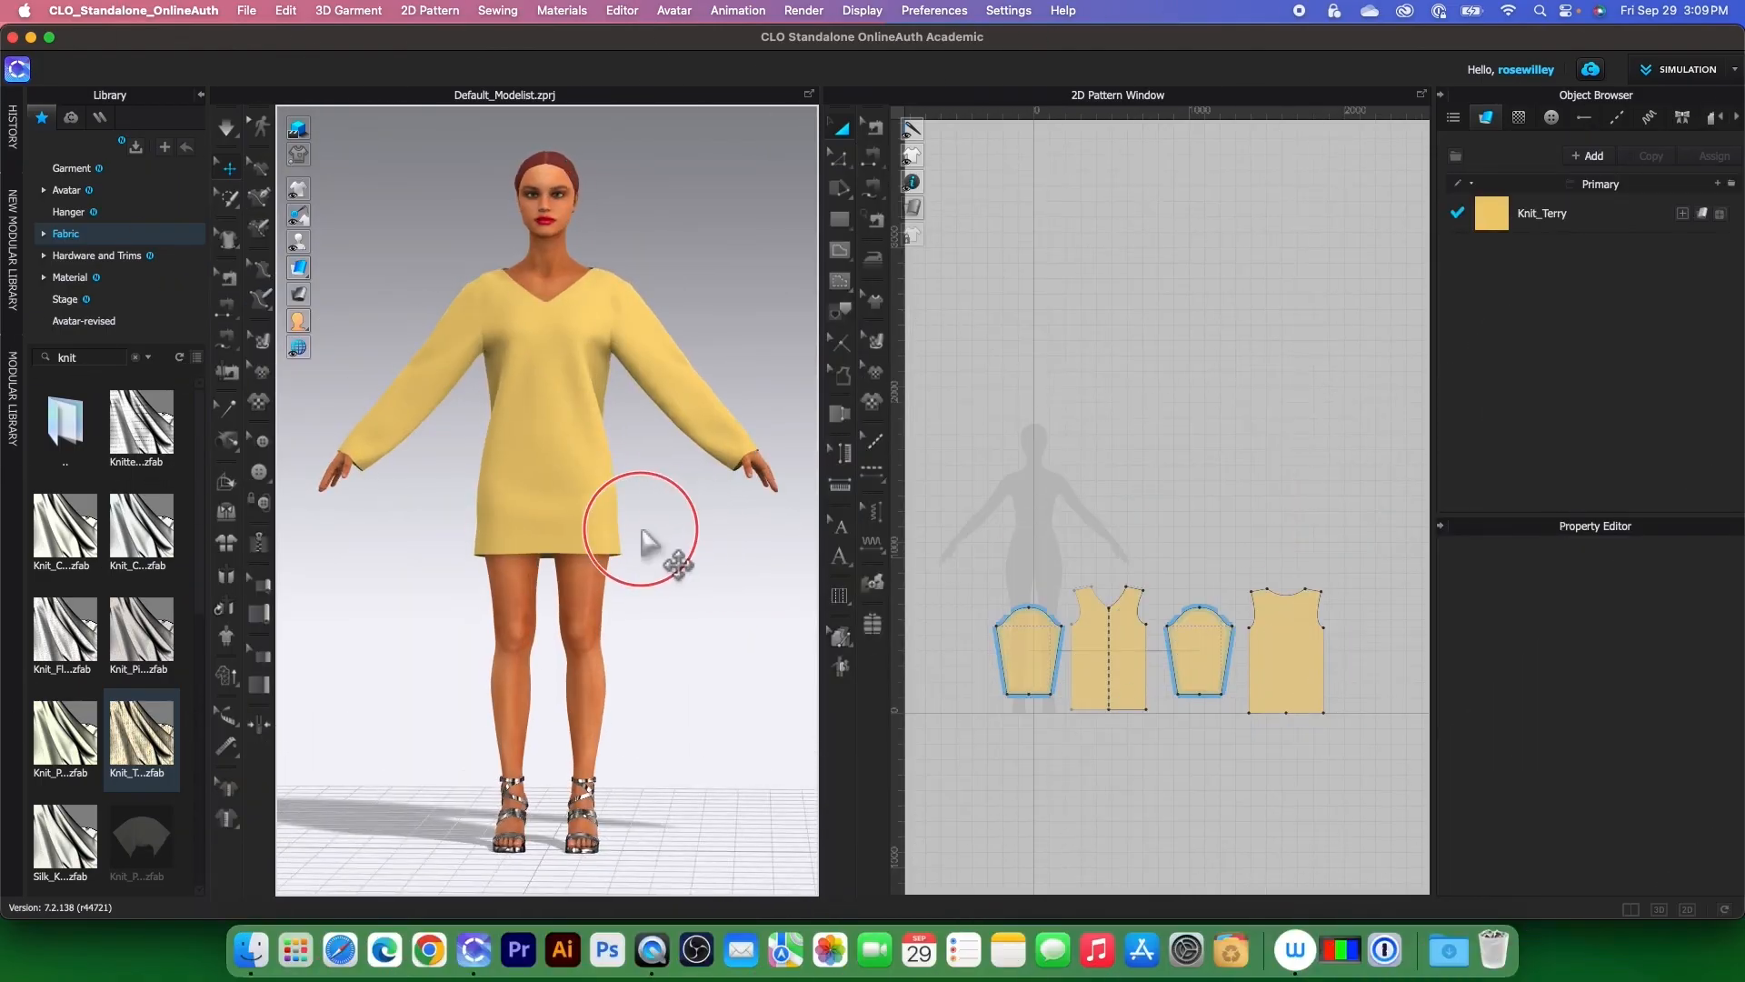
pyautogui.scroll(-2, 1054, 764)
pyautogui.moveTo(1123, 809); pyautogui.dragTo(1117, 663, button='middle')
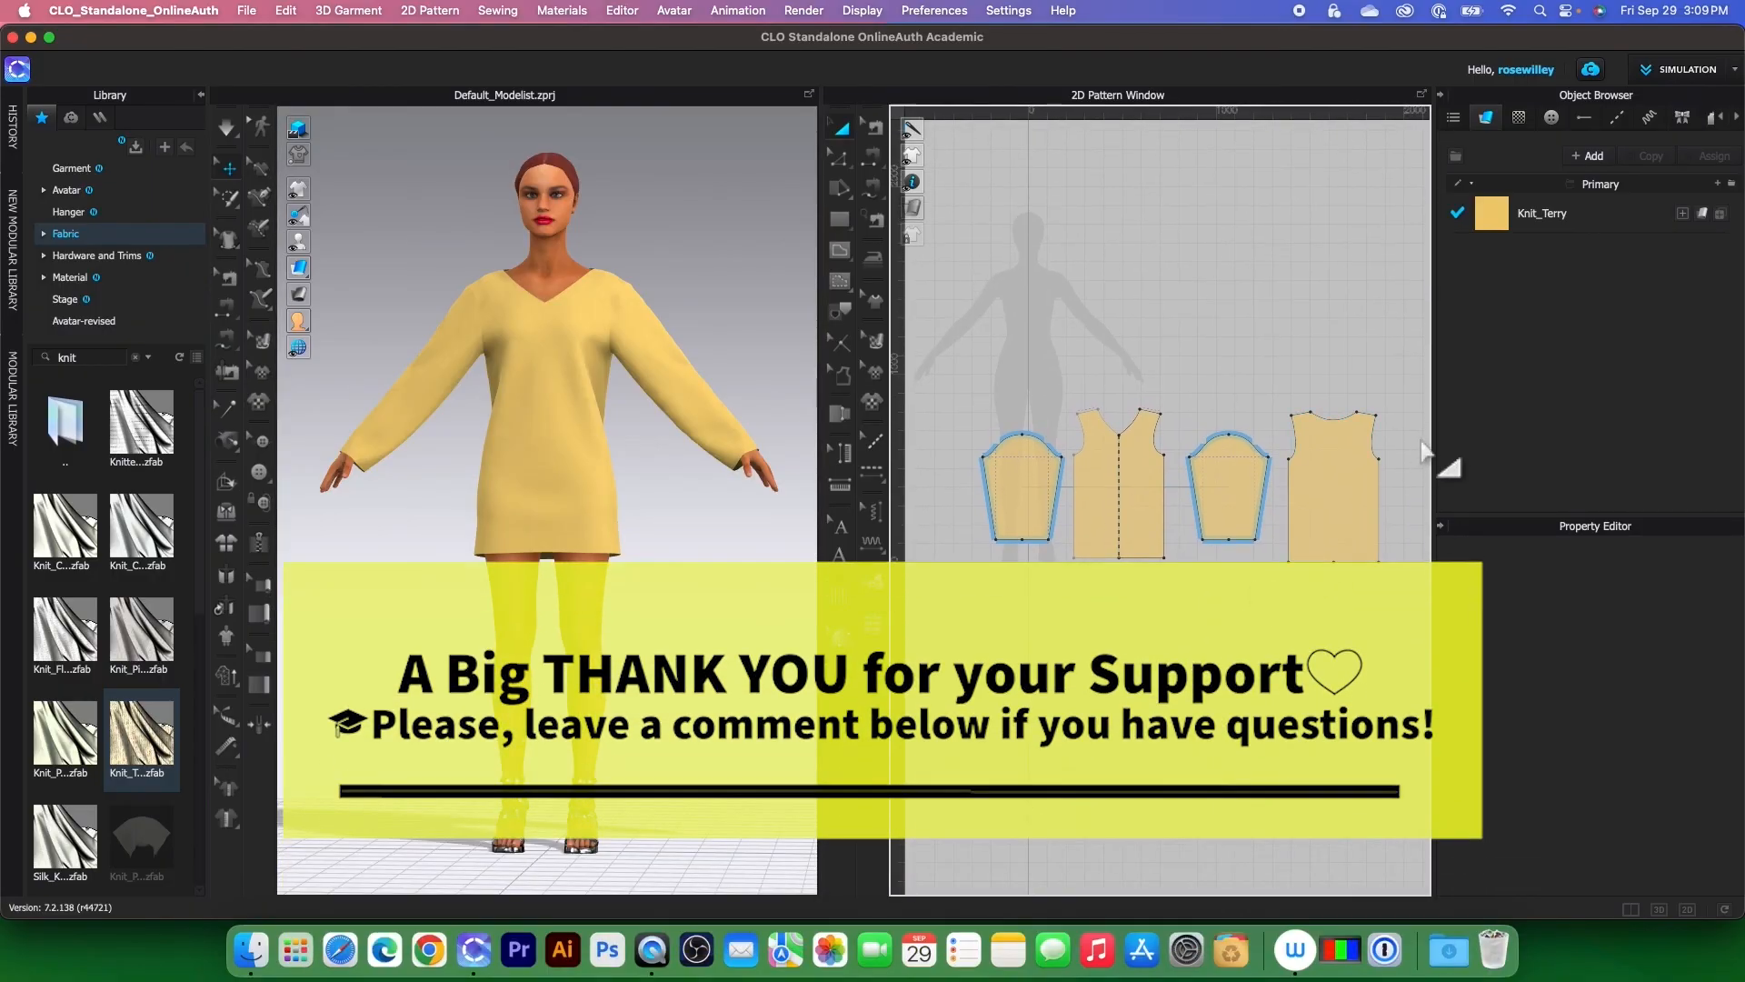